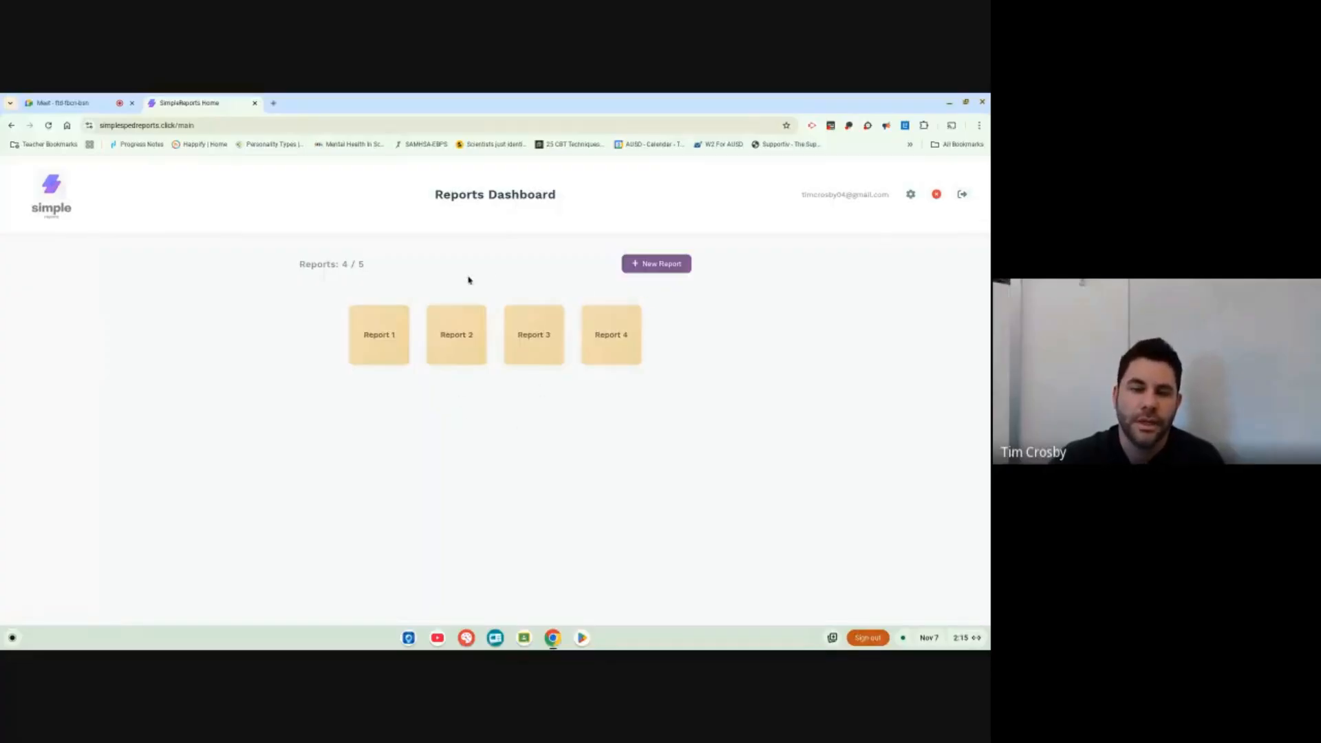
Open Report 2 from the dashboard and check its section list and the school name and address
{"action": "left_click", "coordinate": [461, 332]}
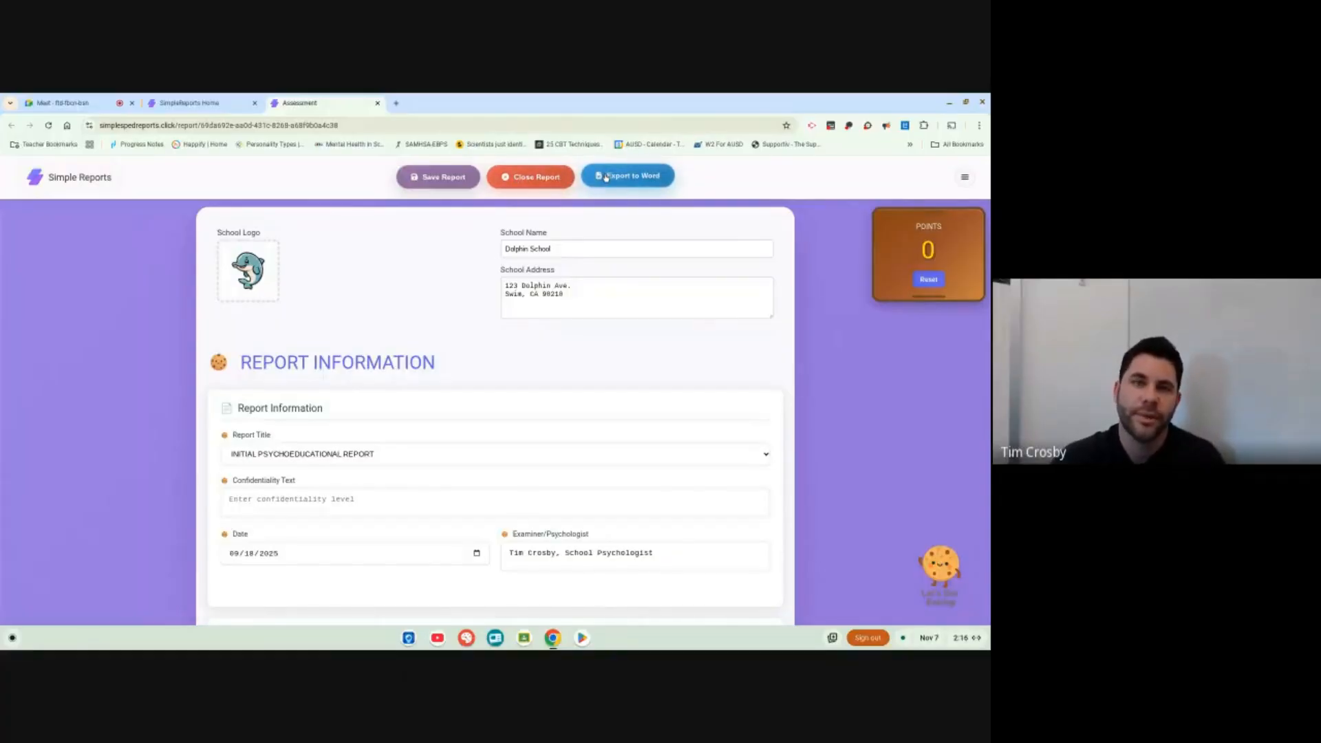
{"action": "left_click", "coordinate": [966, 178]}
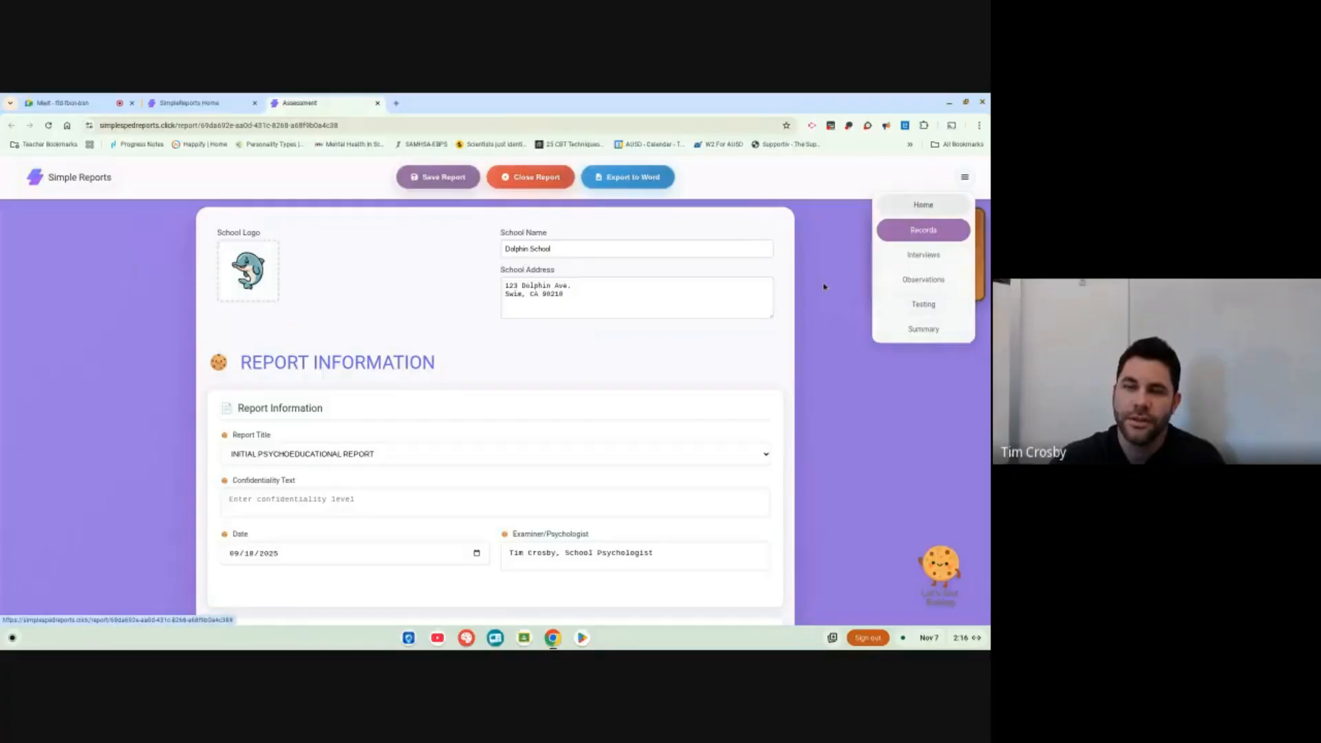
{"action": "left_click", "coordinate": [850, 305]}
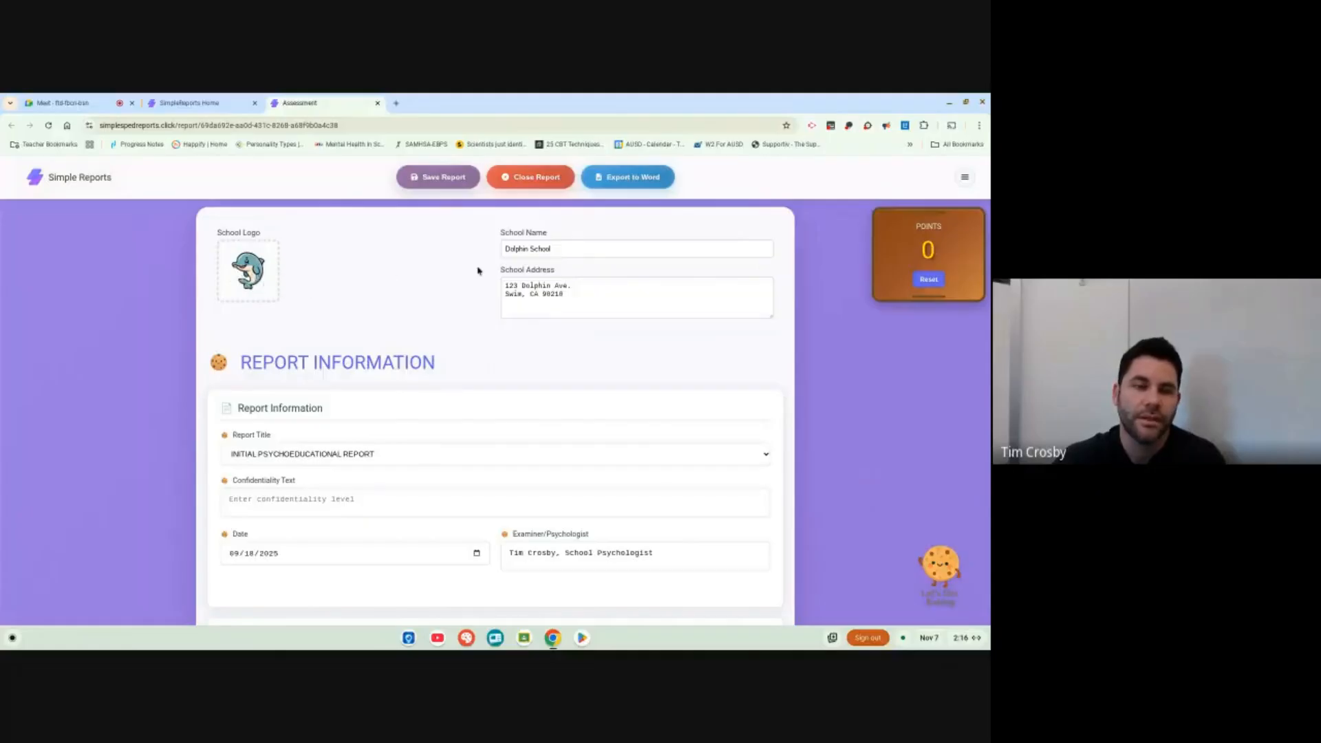
{"action": "left_click", "coordinate": [592, 247]}
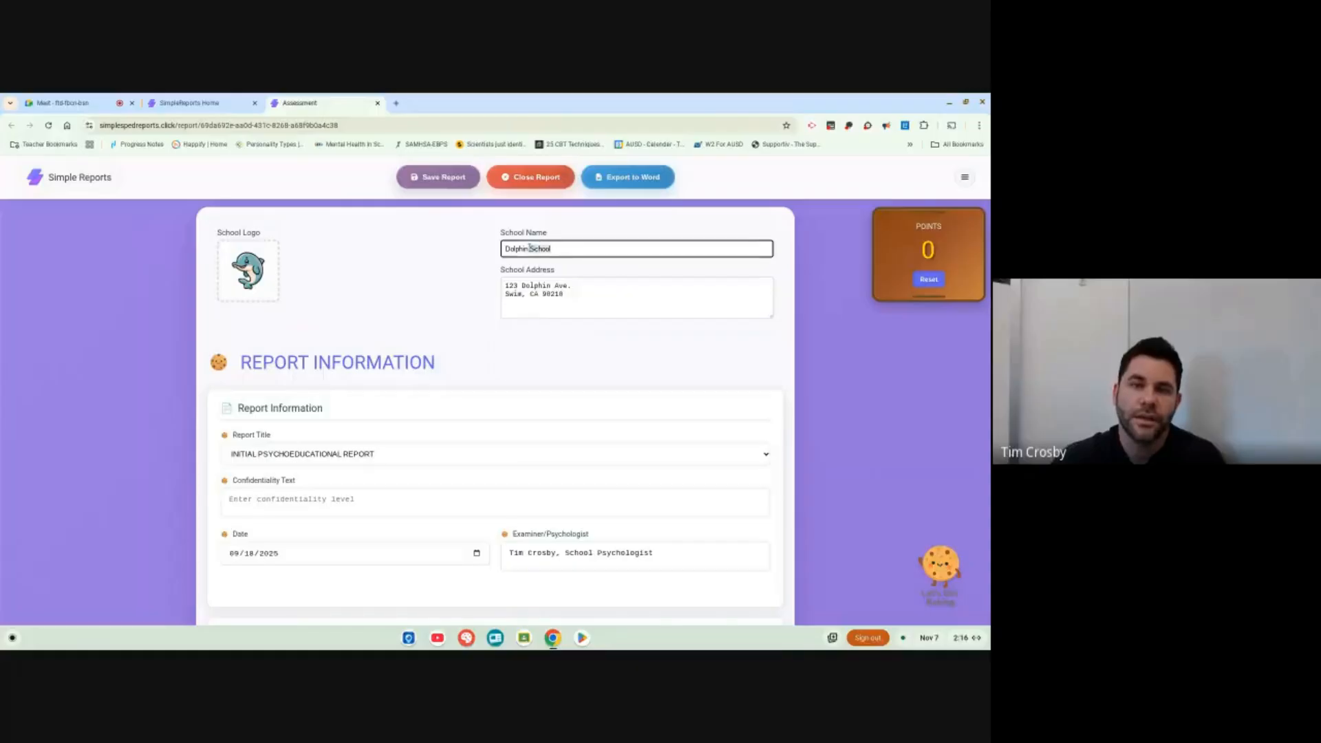
{"action": "left_click_drag", "start_coordinate": [590, 295], "coordinate": [496, 284]}
{"action": "left_click", "coordinate": [453, 289]}
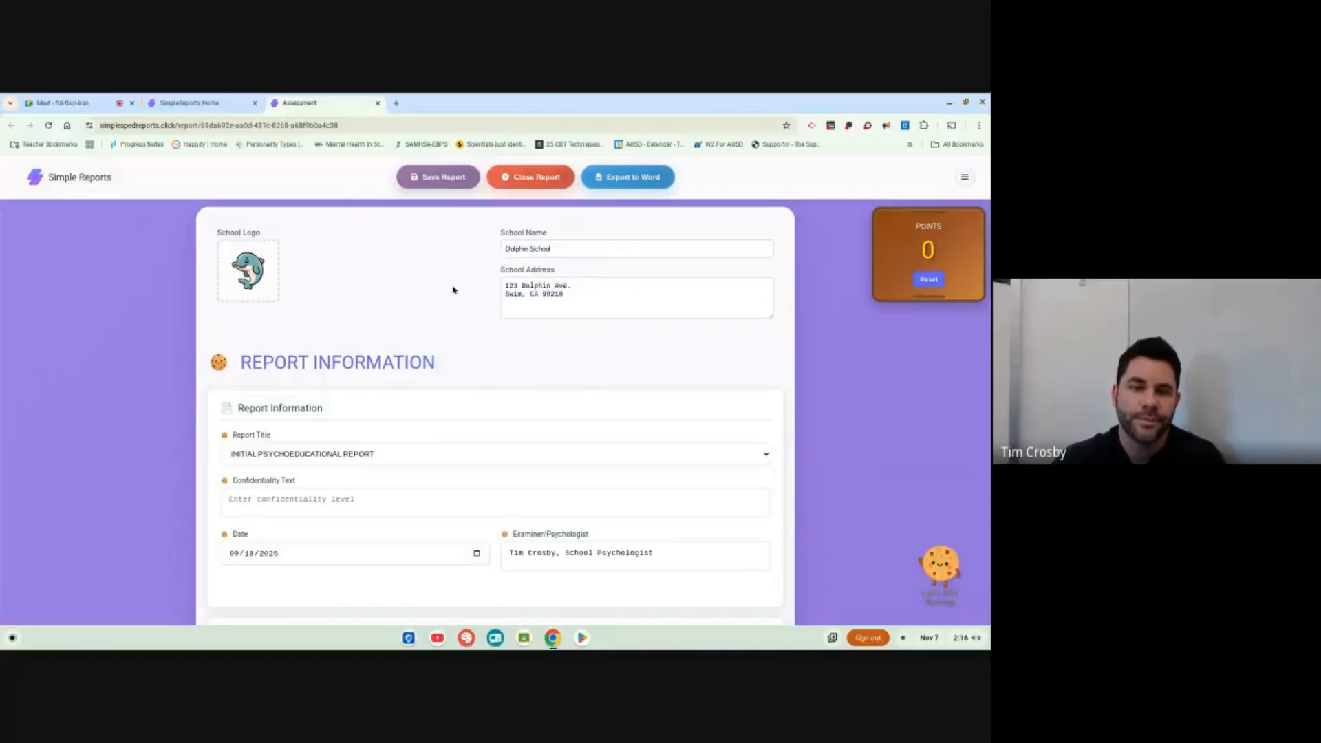
Replace the preset report title with the custom title "slp reportg"
{"action": "scroll", "coordinate": [454, 290], "scroll_direction": "down", "scroll_amount": 5}
{"action": "scroll", "coordinate": [453, 293], "scroll_direction": "up", "scroll_amount": 1}
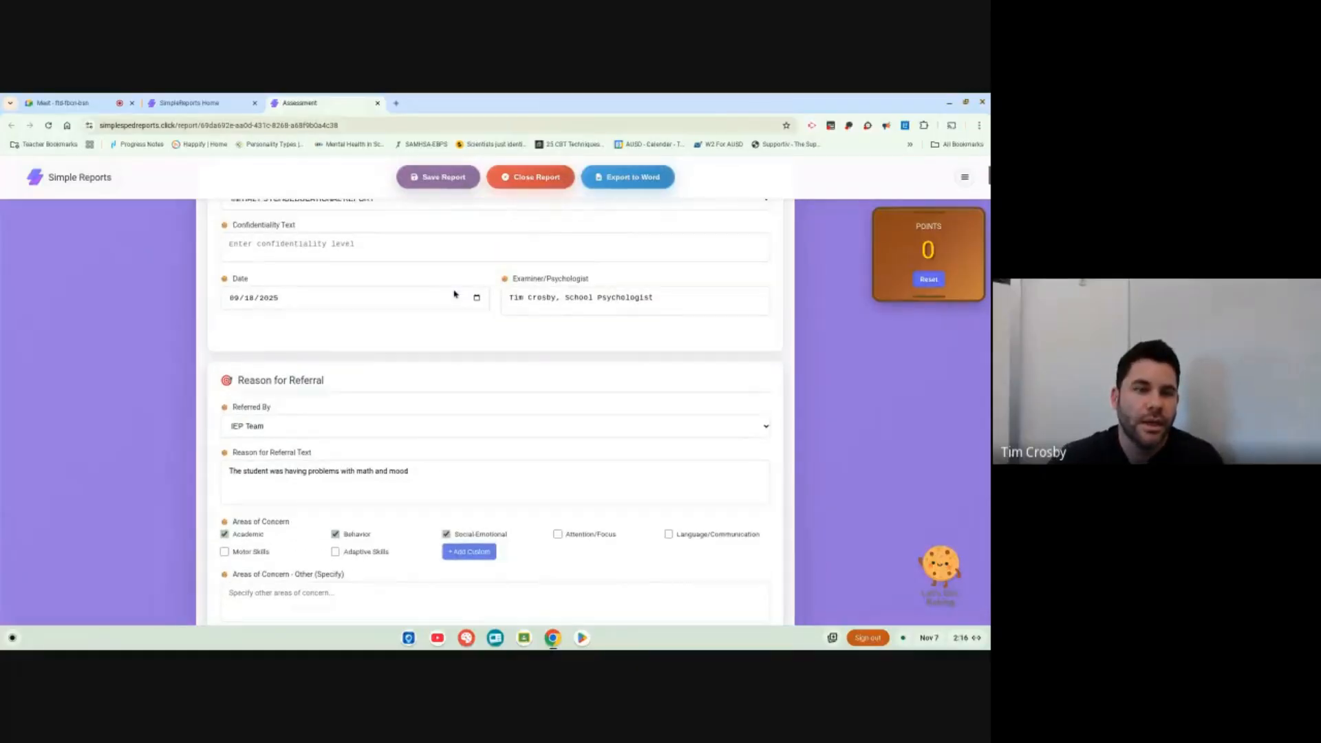
{"action": "scroll", "coordinate": [453, 294], "scroll_direction": "up", "scroll_amount": 1}
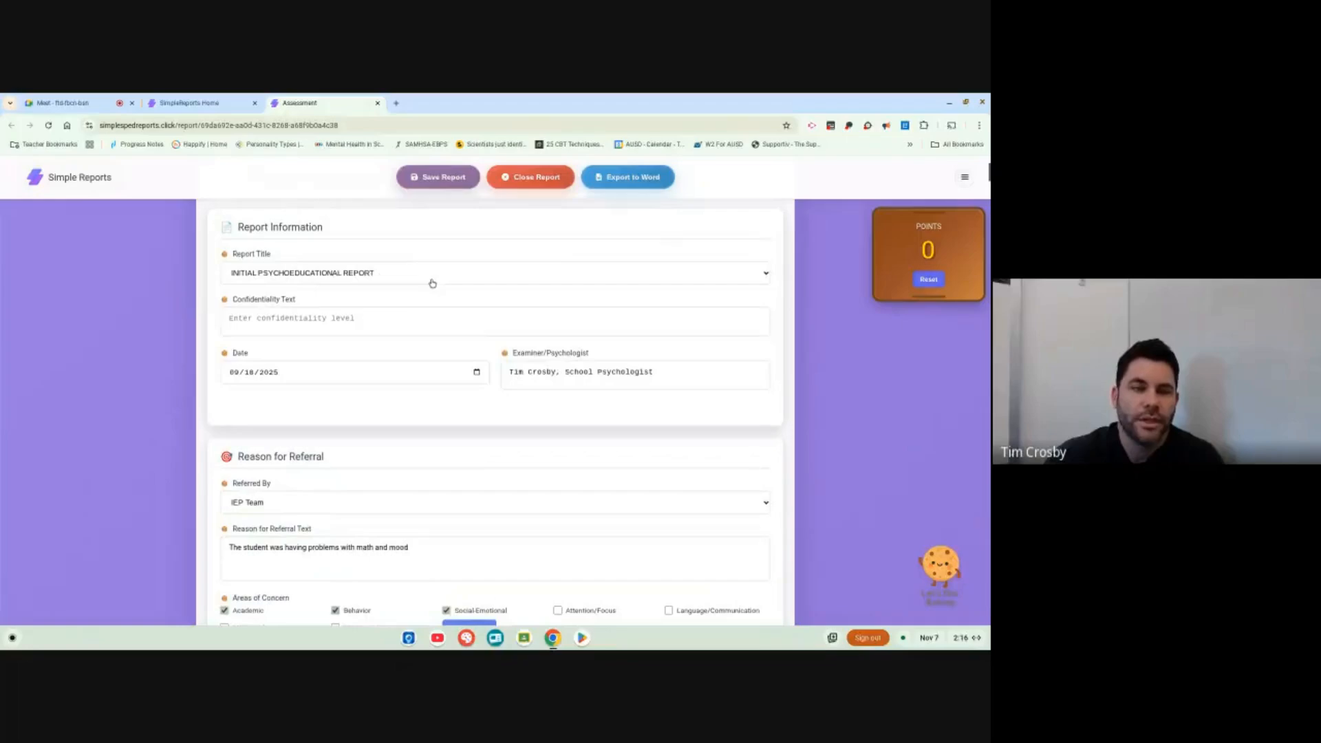
{"action": "left_click", "coordinate": [432, 281]}
{"action": "left_click", "coordinate": [436, 378]}
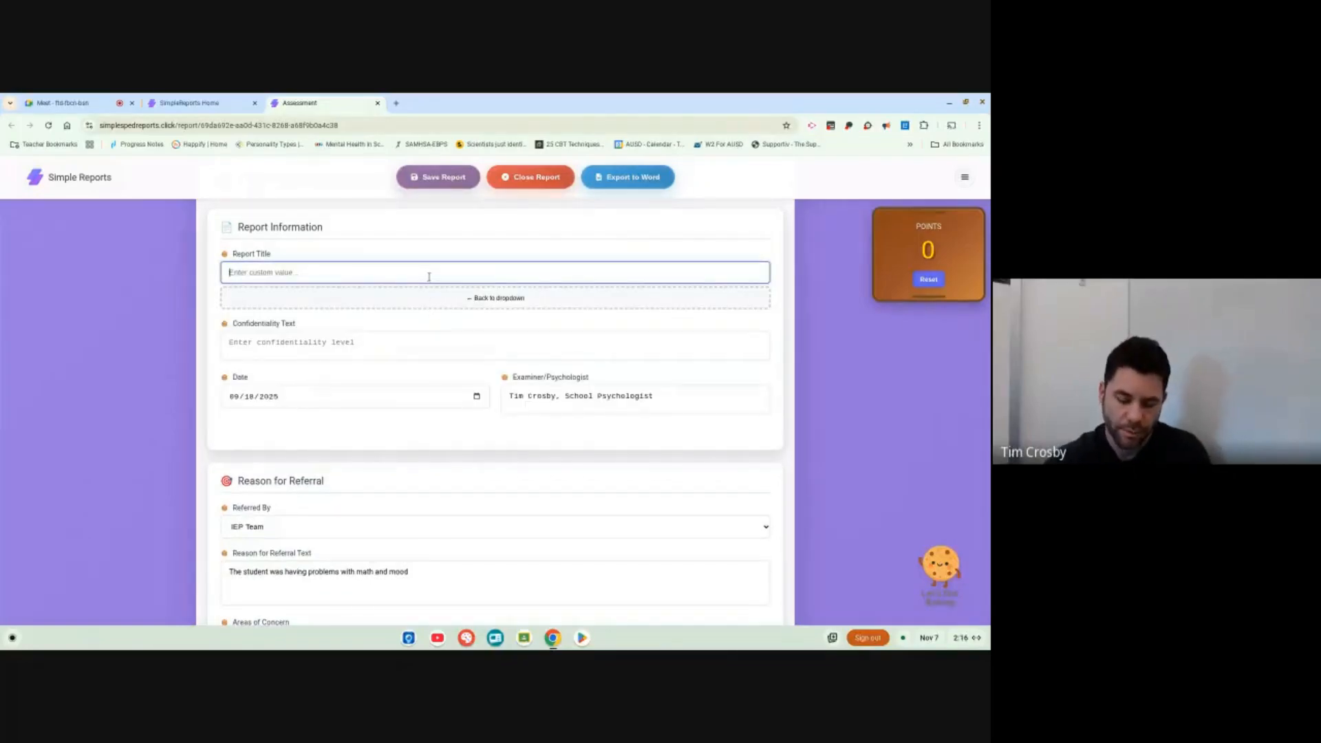
{"action": "type", "text": "spedrep"}
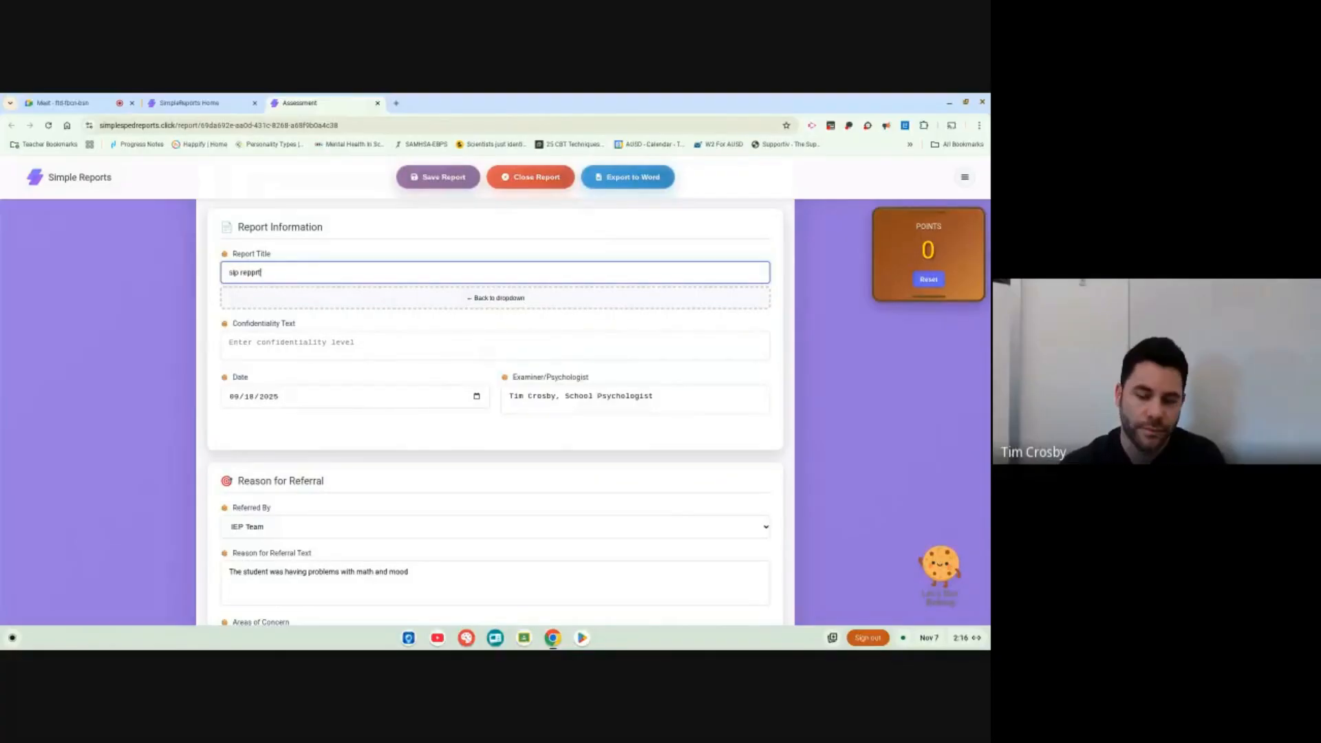
{"action": "type", "text": "ort"}
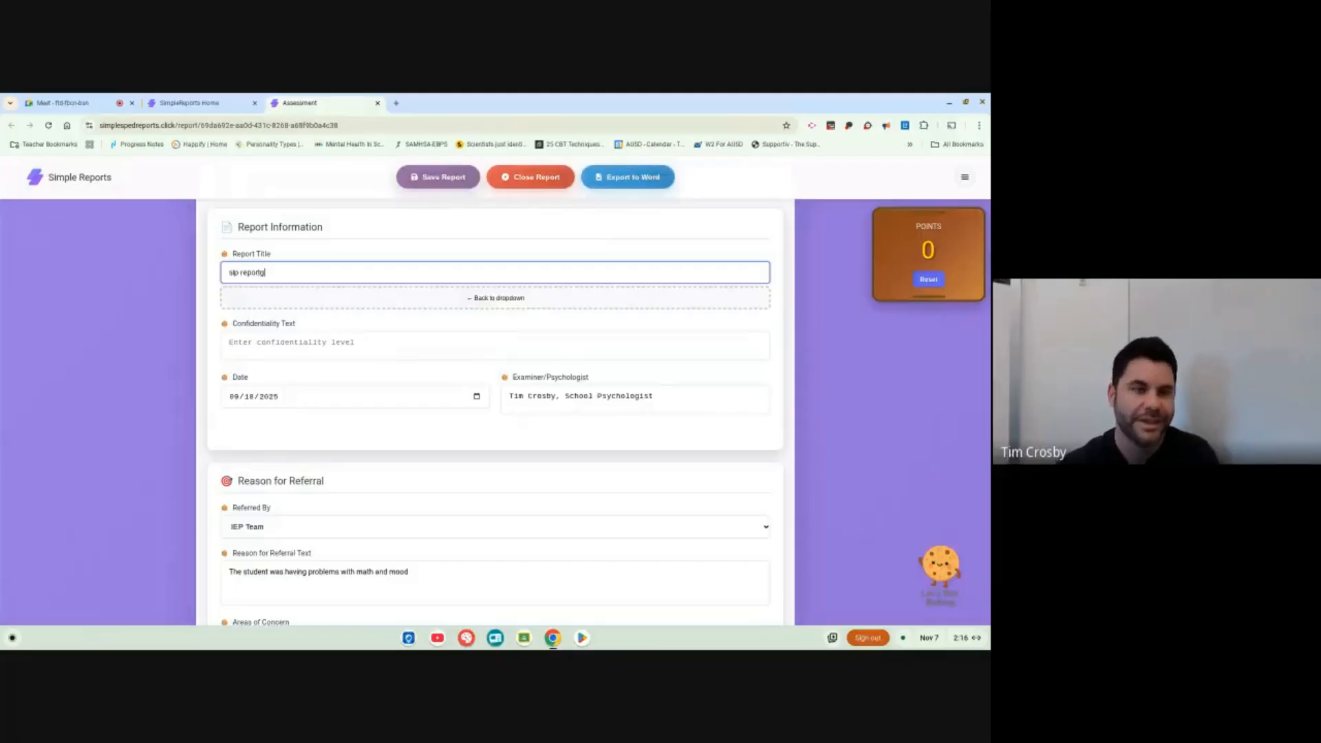
Set Referred By to Triennial in Reason for Referral and check the referral text
{"action": "scroll", "coordinate": [410, 399], "scroll_direction": "down", "scroll_amount": 2}
{"action": "scroll", "coordinate": [413, 402], "scroll_direction": "down", "scroll_amount": 2}
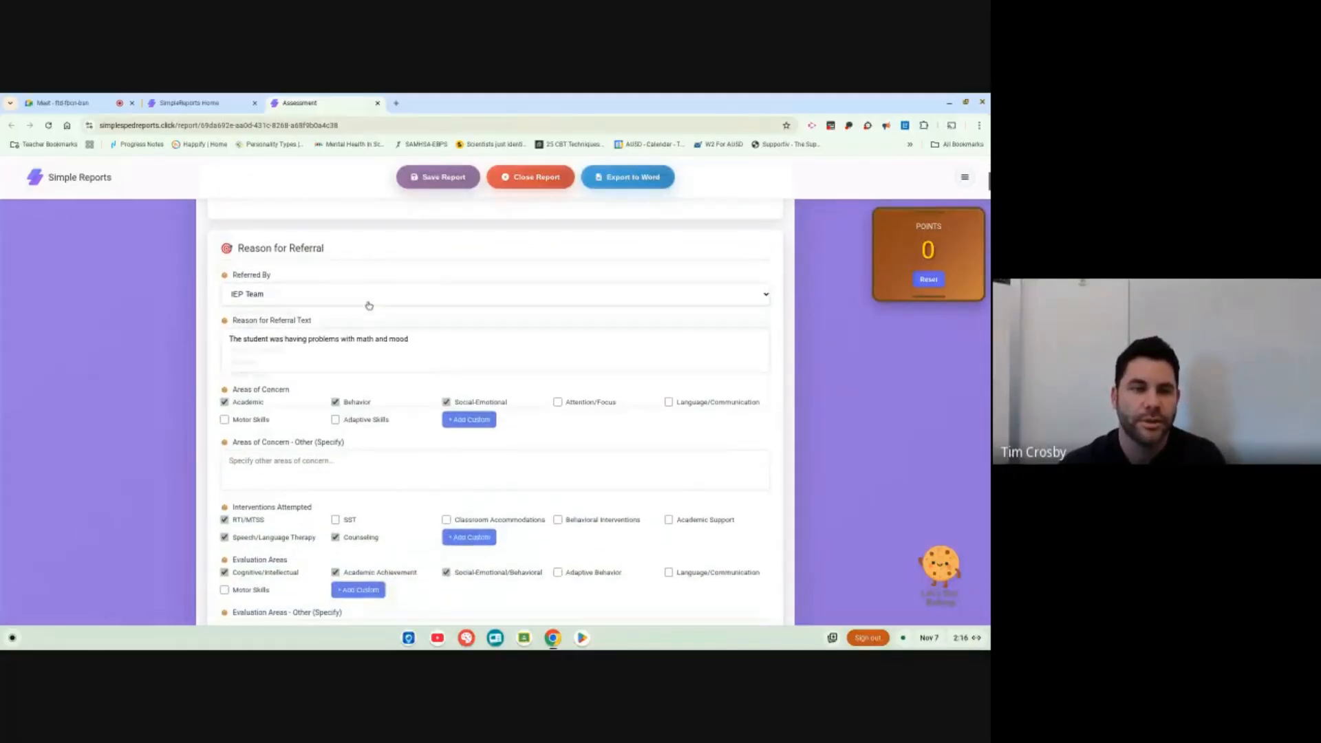
{"action": "left_click", "coordinate": [366, 300]}
{"action": "left_click", "coordinate": [335, 385]}
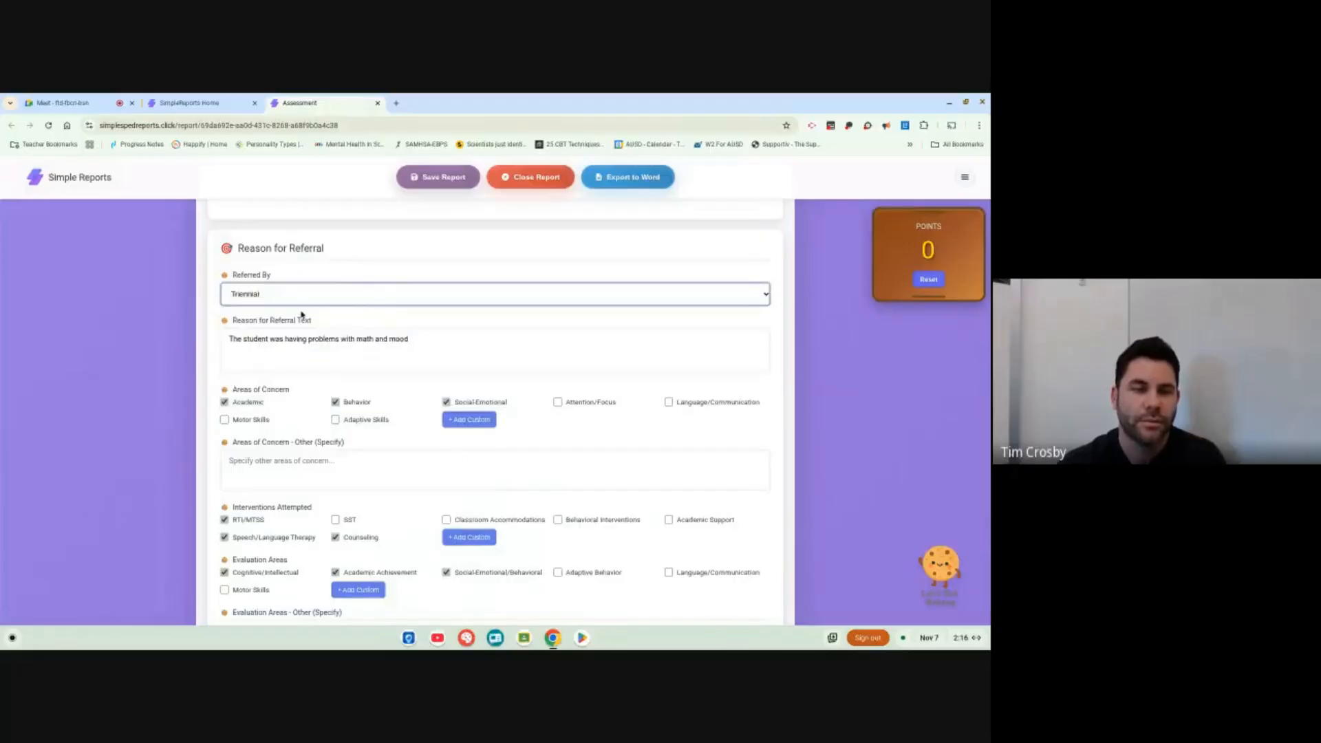
{"action": "left_click_drag", "start_coordinate": [541, 332], "coordinate": [222, 338]}
{"action": "left_click", "coordinate": [271, 338]}
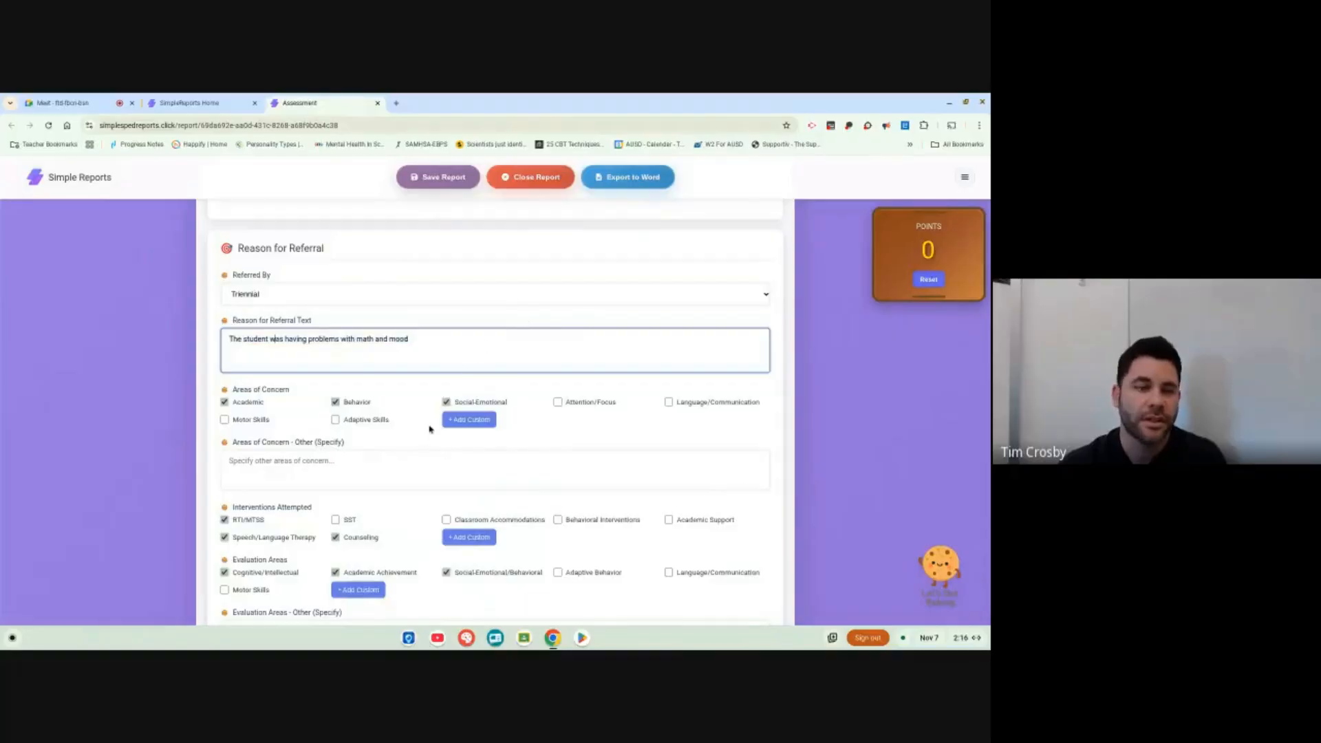
Clear the existing summary text at the end of the Reason for Referral section
{"action": "scroll", "coordinate": [440, 364], "scroll_direction": "down", "scroll_amount": 3}
{"action": "scroll", "coordinate": [424, 324], "scroll_direction": "up", "scroll_amount": 1}
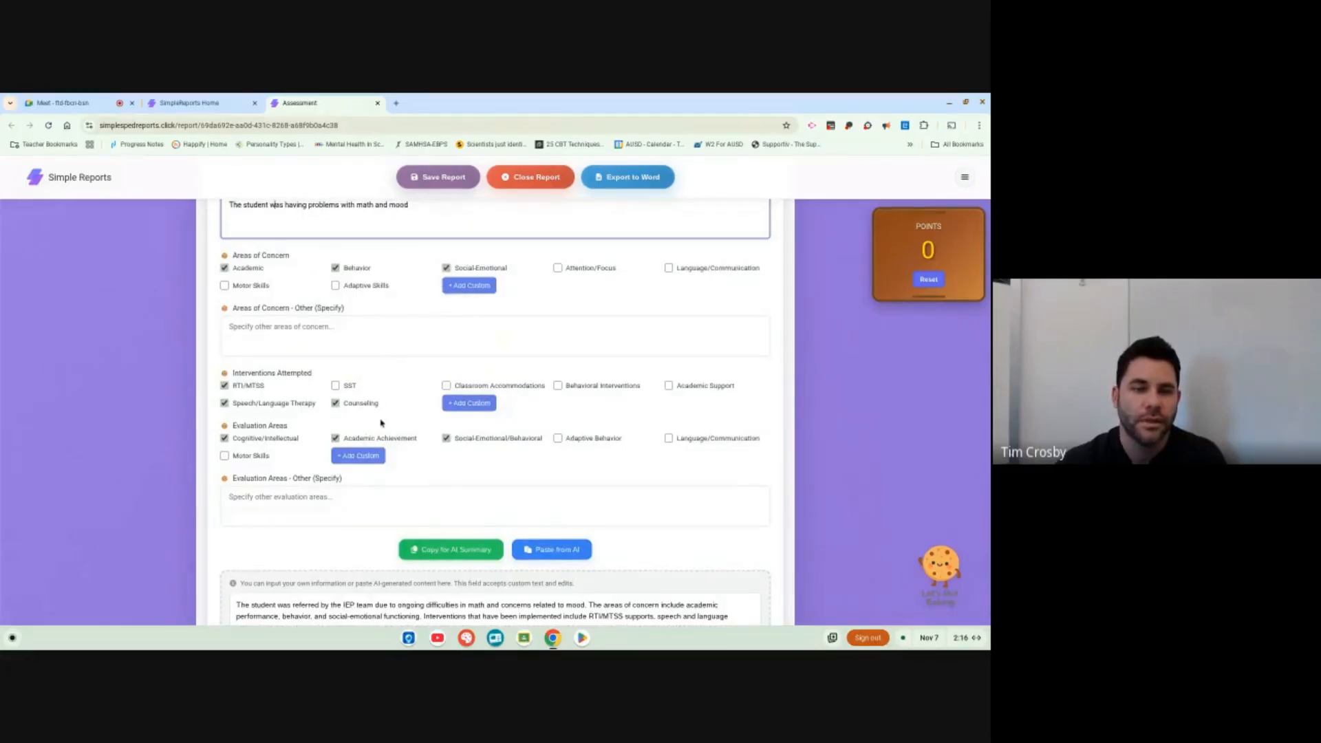
{"action": "scroll", "coordinate": [382, 423], "scroll_direction": "down", "scroll_amount": 3}
{"action": "left_click", "coordinate": [381, 446]}
{"action": "key", "text": "ctrl+a"}
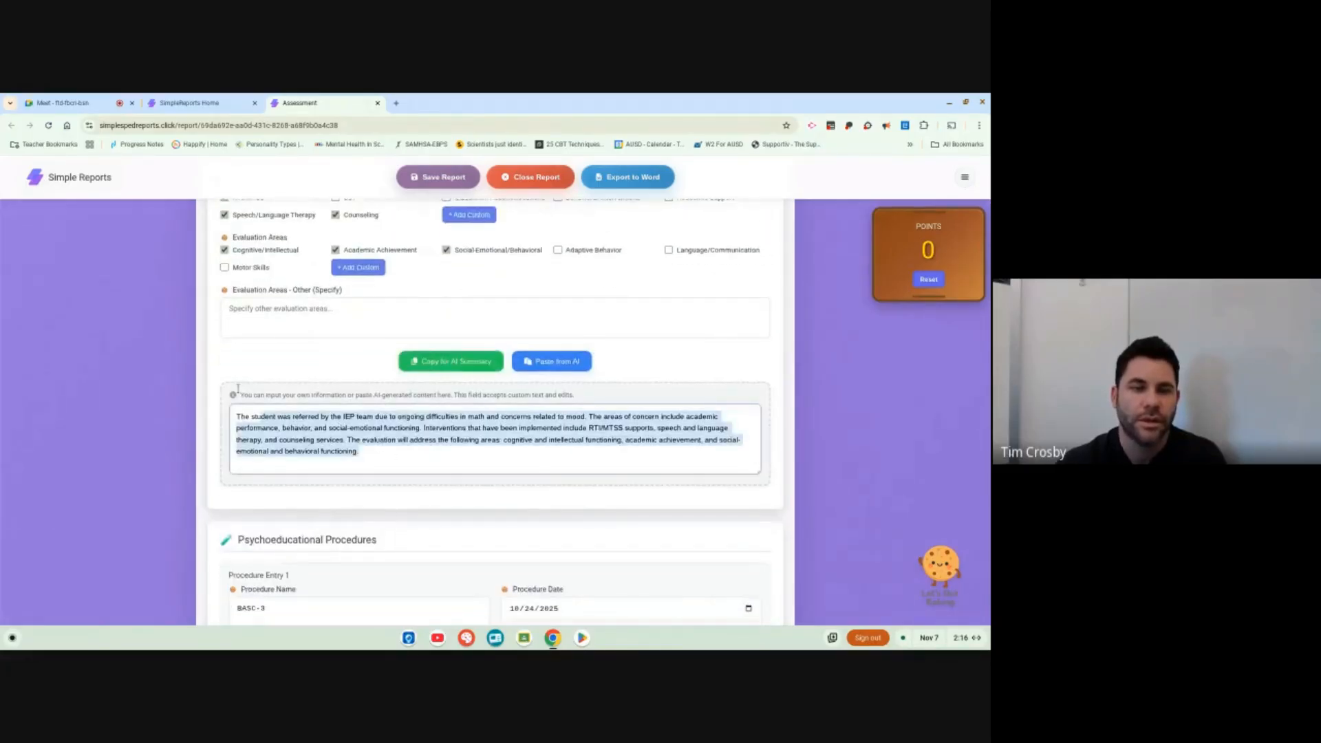
{"action": "key", "text": "BackSpace"}
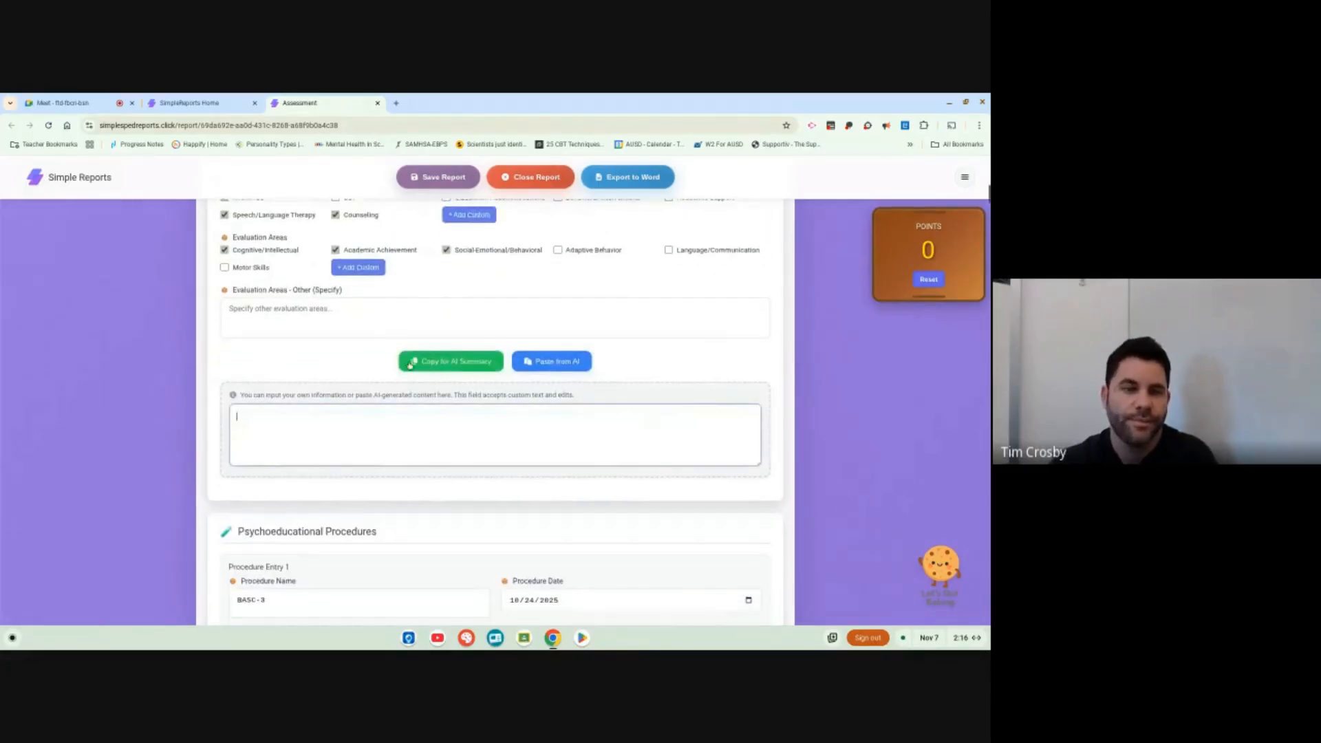
Copy the referral details for an AI summary and paste the clipboard content into the summary field, allowing clipboard access
{"action": "left_click", "coordinate": [483, 360]}
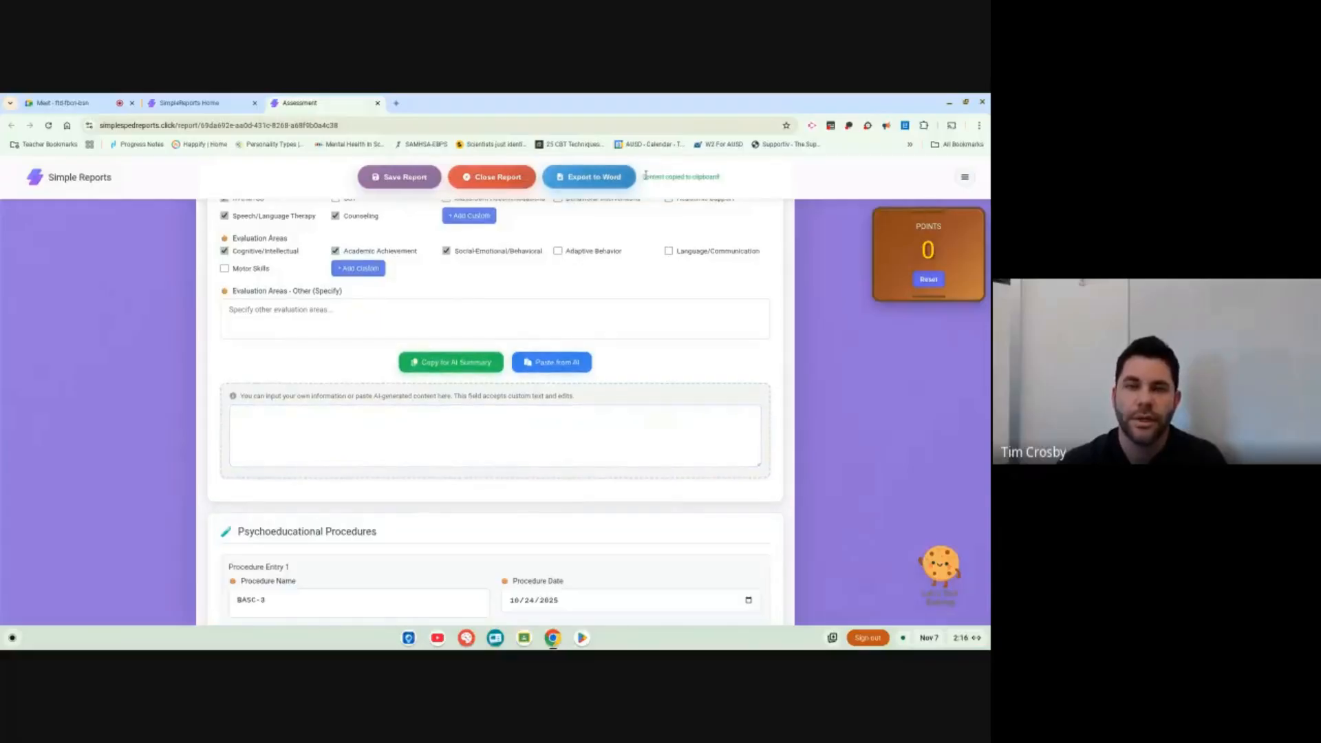
{"action": "left_click", "coordinate": [528, 298]}
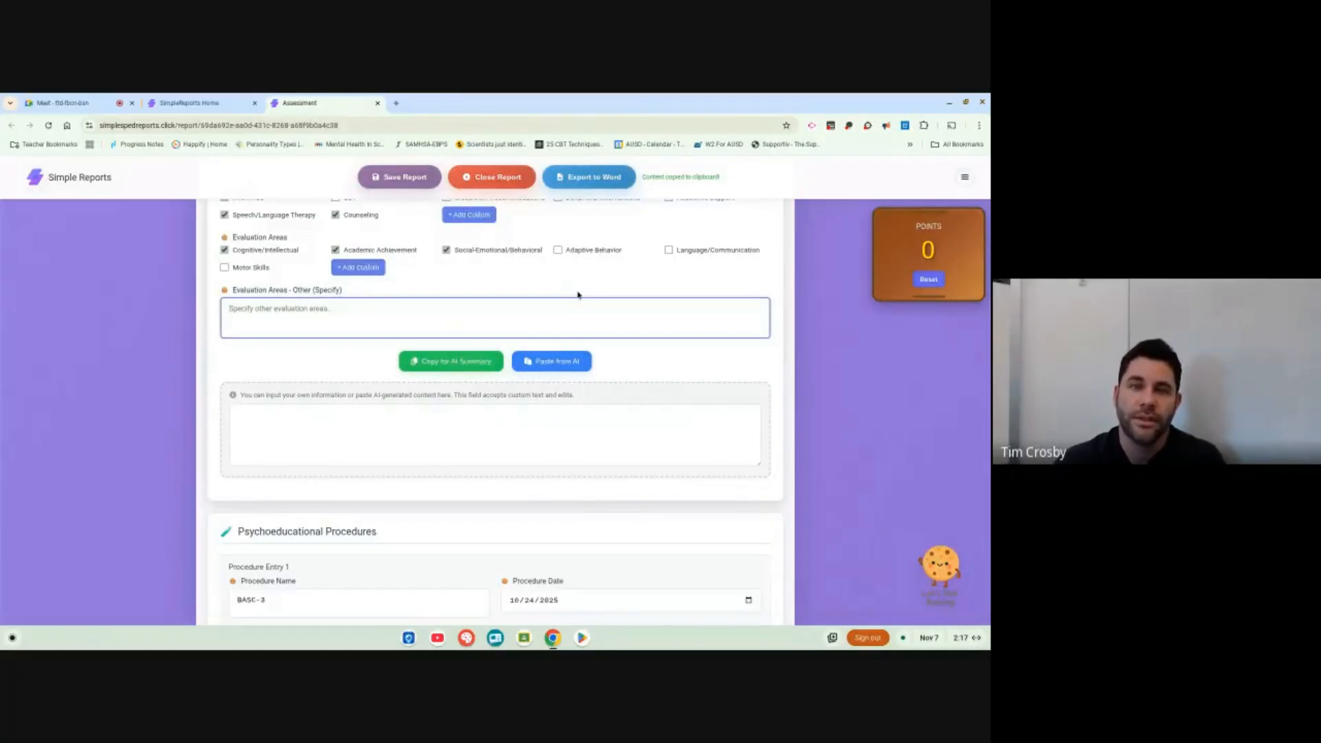
{"action": "left_click", "coordinate": [547, 365]}
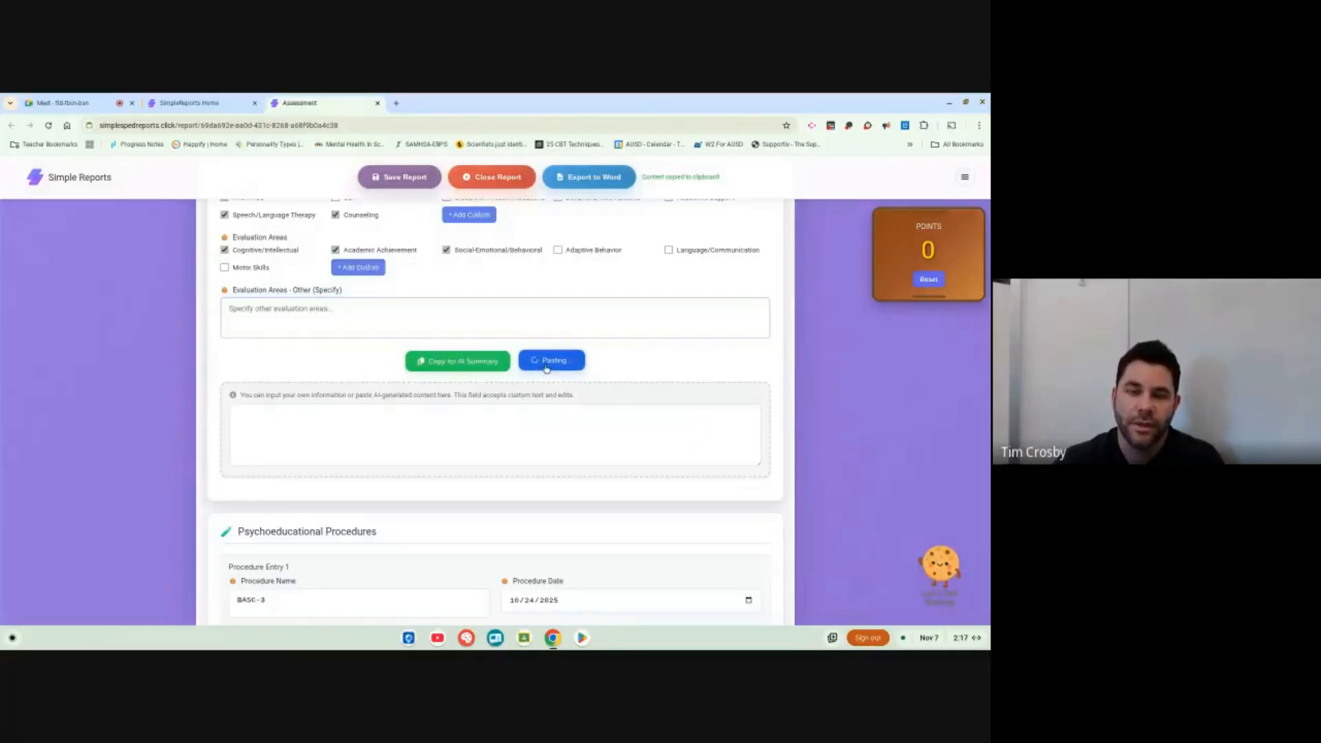
{"action": "left_click", "coordinate": [218, 194]}
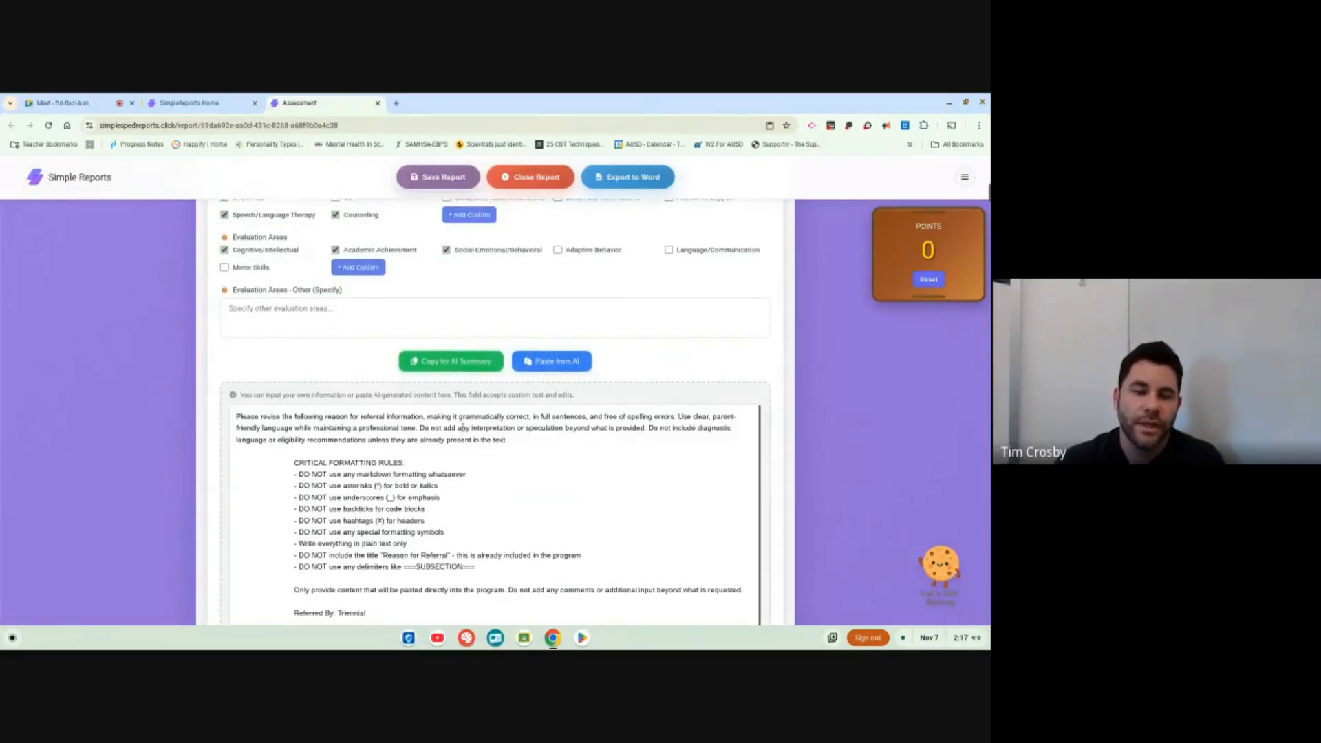
Look through the pasted referral text and mark the Report Information section as complete
{"action": "scroll", "coordinate": [463, 427], "scroll_direction": "down", "scroll_amount": 10}
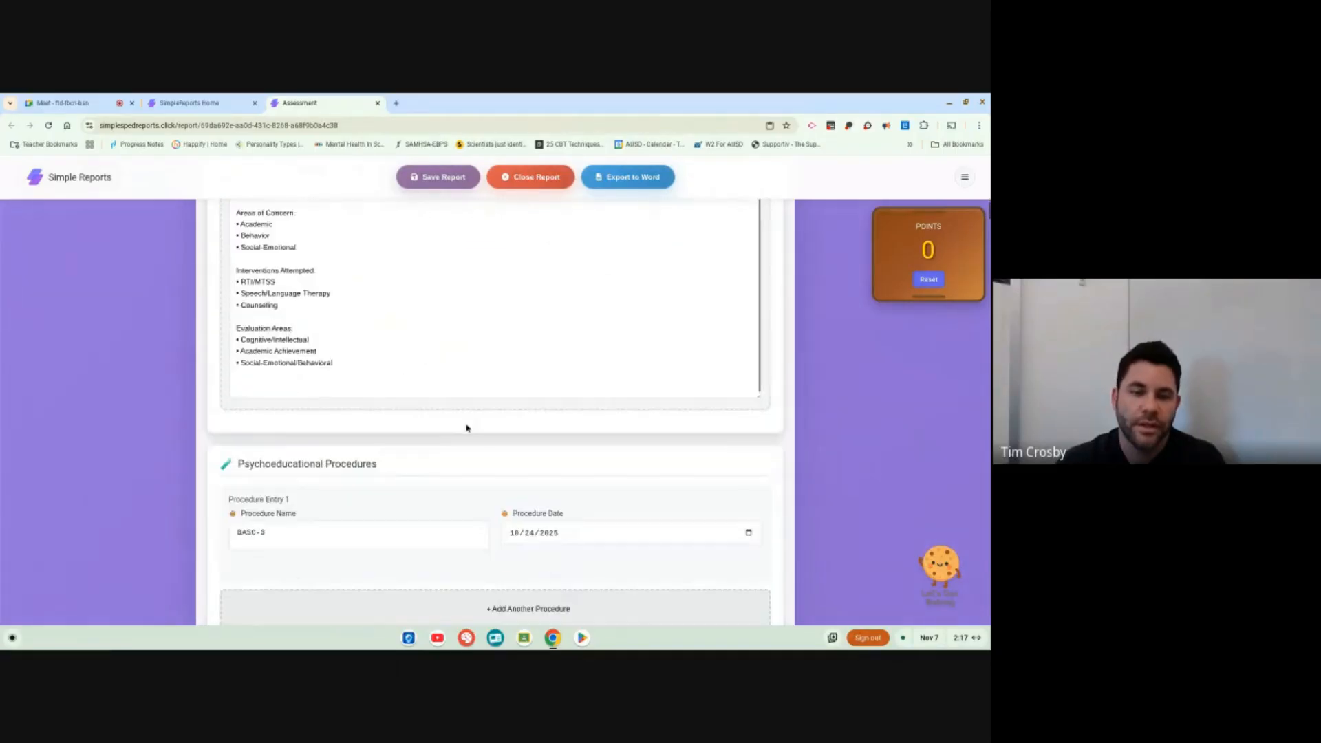
{"action": "scroll", "coordinate": [465, 428], "scroll_direction": "up", "scroll_amount": 10}
{"action": "scroll", "coordinate": [461, 428], "scroll_direction": "up", "scroll_amount": 5}
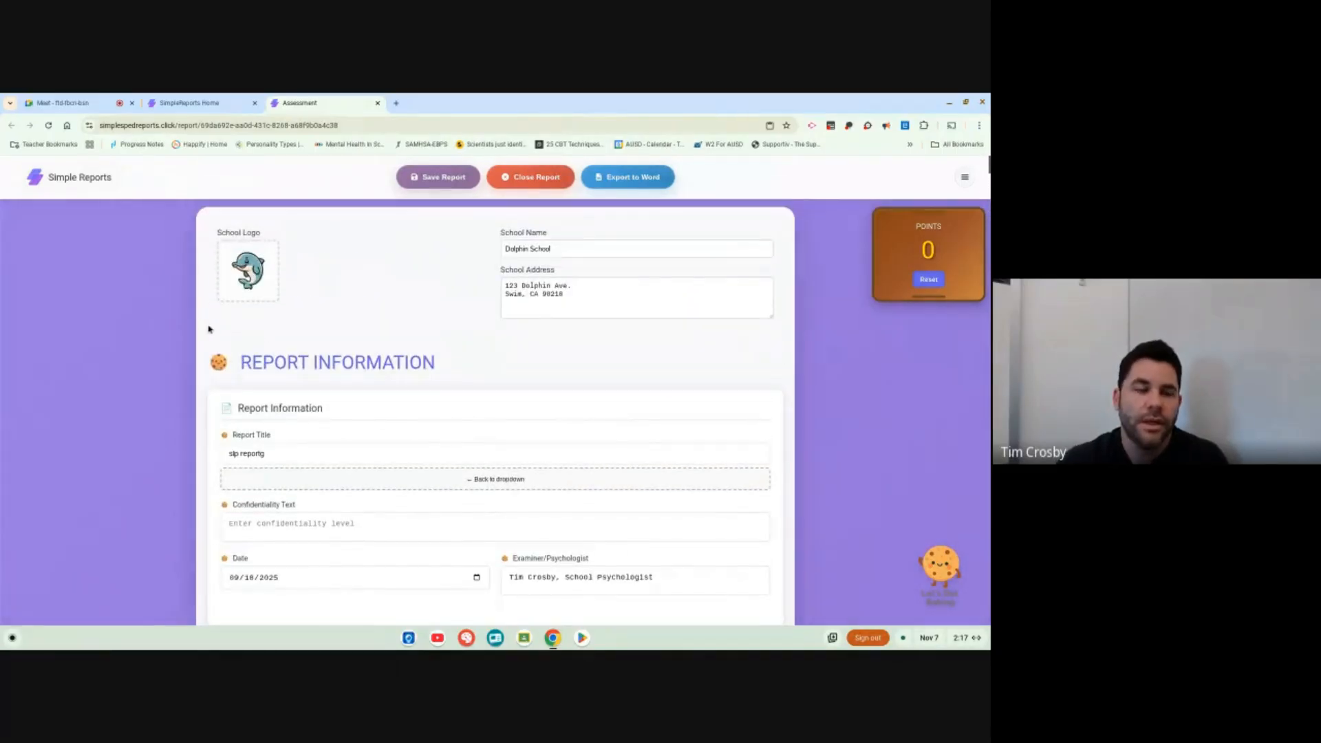
{"action": "left_click", "coordinate": [222, 364]}
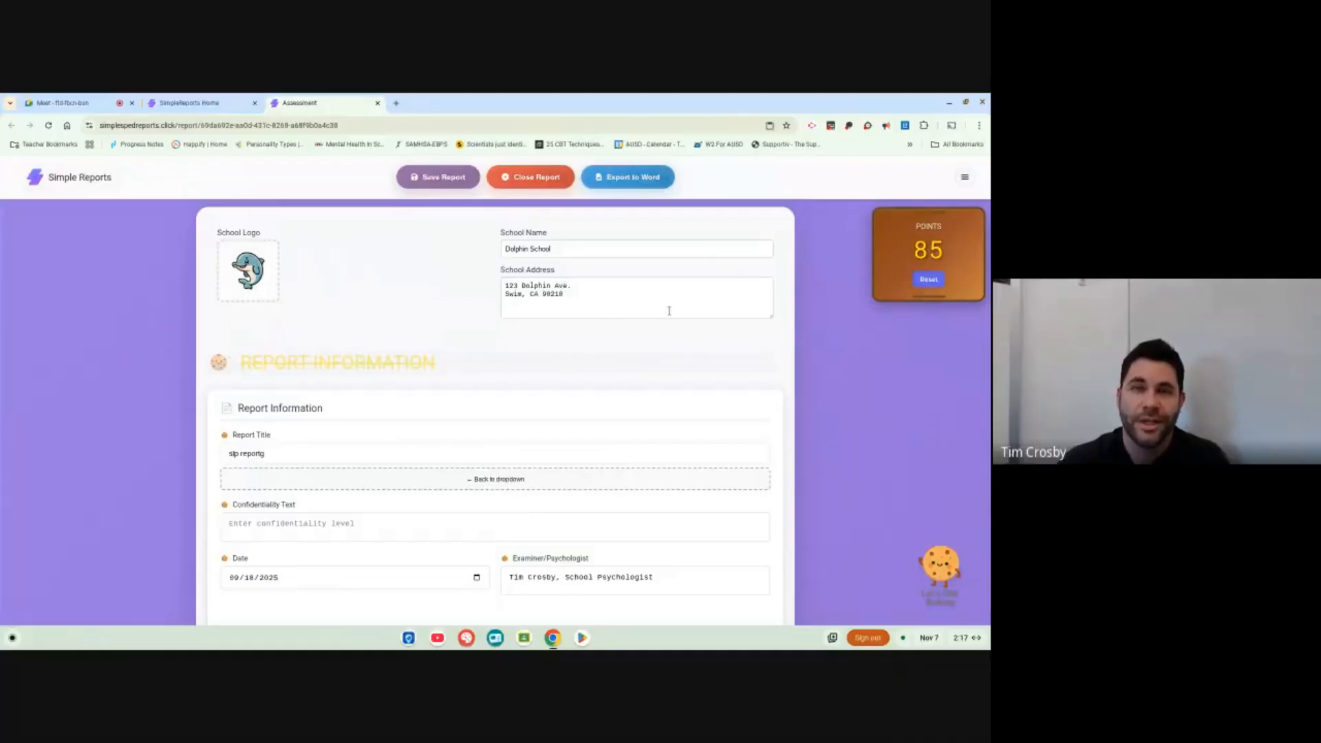
Look through Report Information down to Psychoeducational Procedures and return to the top of the report
{"action": "scroll", "coordinate": [356, 353], "scroll_direction": "down", "scroll_amount": 10}
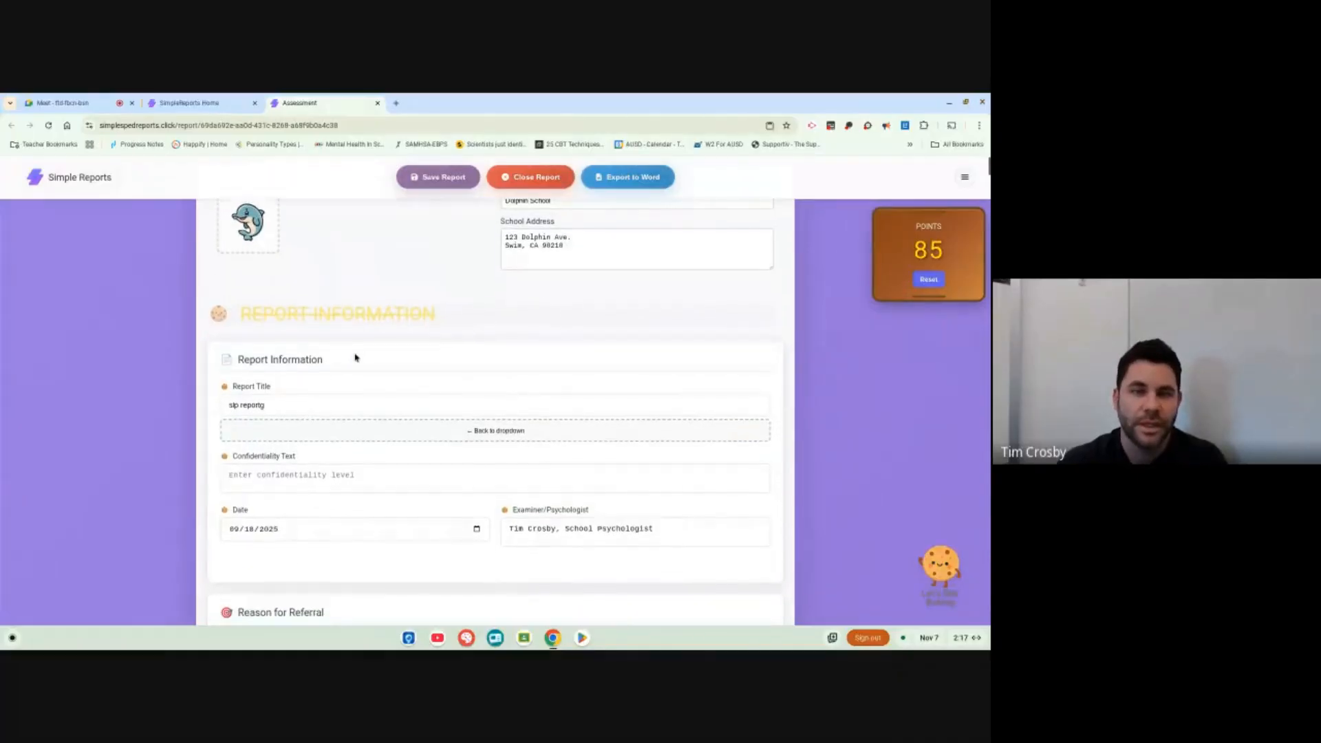
{"action": "scroll", "coordinate": [354, 353], "scroll_direction": "down", "scroll_amount": 10}
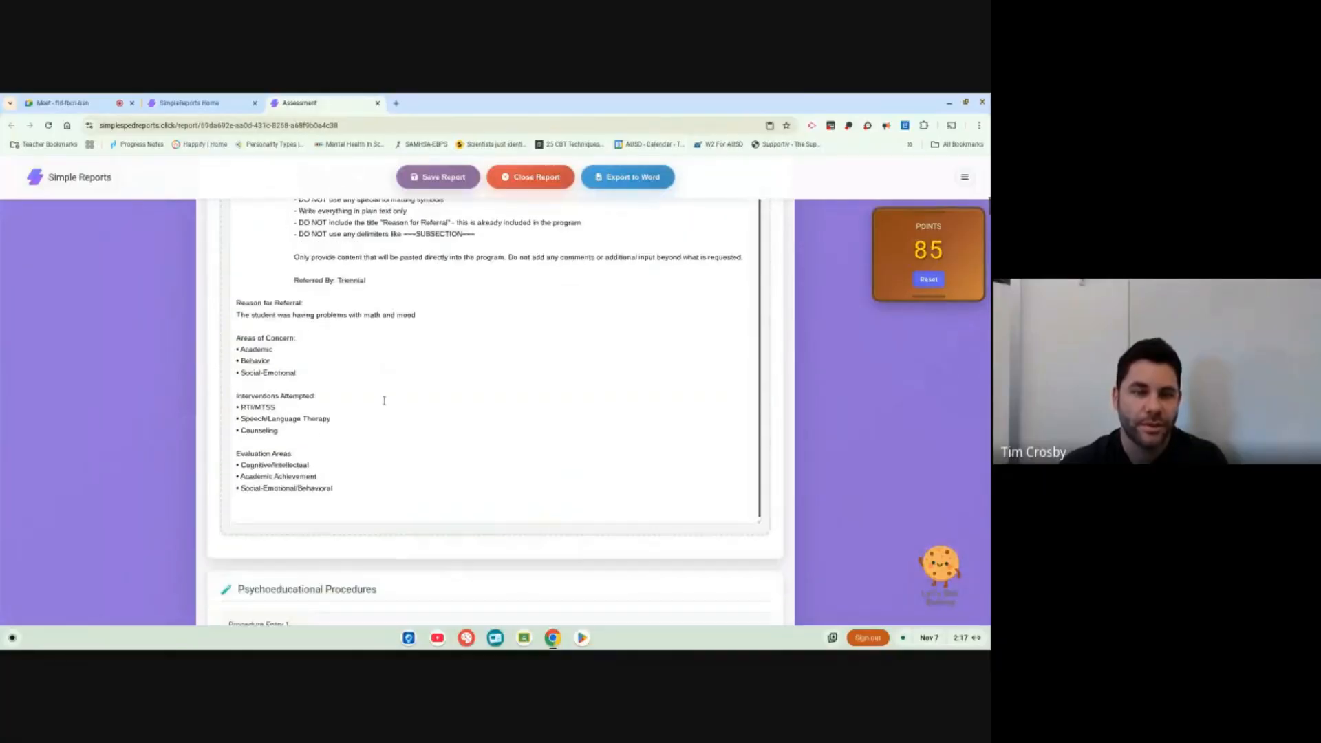
{"action": "scroll", "coordinate": [399, 330], "scroll_direction": "up", "scroll_amount": 1}
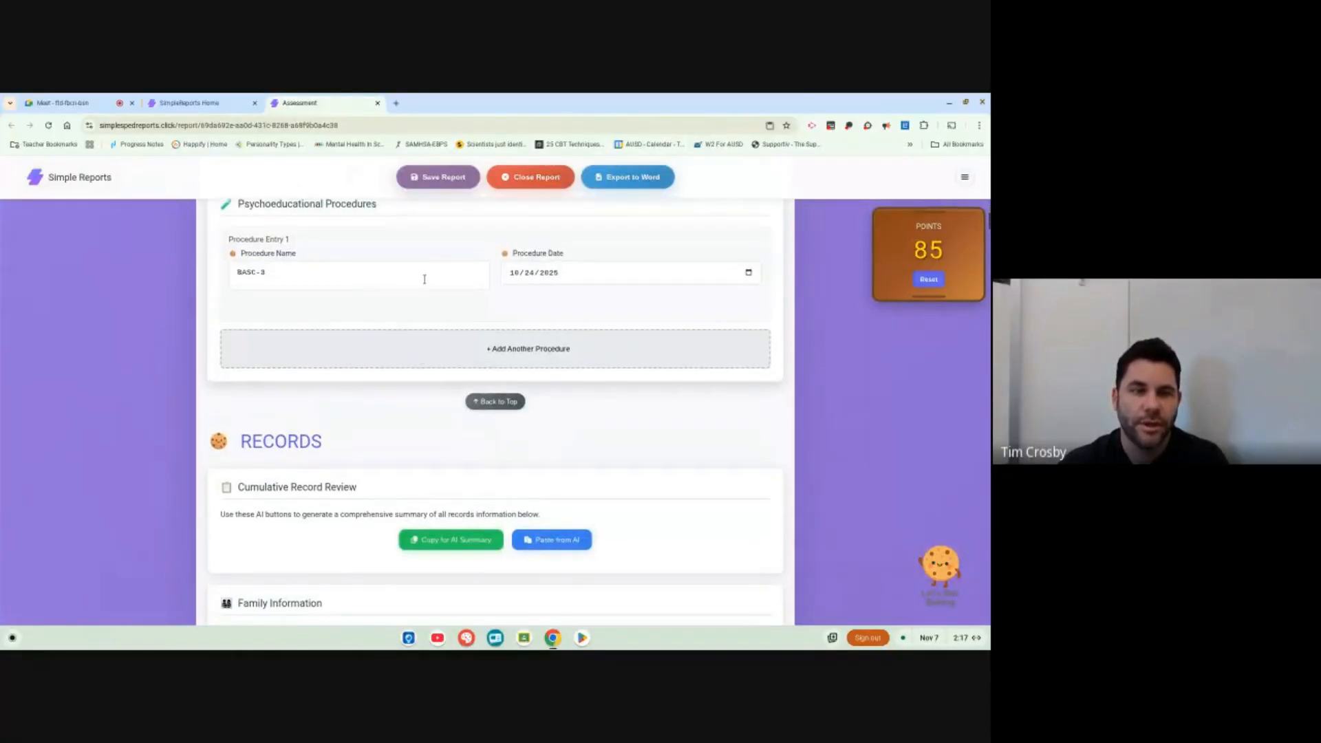
{"action": "left_click", "coordinate": [486, 401]}
Add two blank procedure entries after the BASC-3 entry in Psychoeducational Procedures
{"action": "scroll", "coordinate": [480, 377], "scroll_direction": "down", "scroll_amount": 8}
{"action": "scroll", "coordinate": [481, 377], "scroll_direction": "up", "scroll_amount": 8}
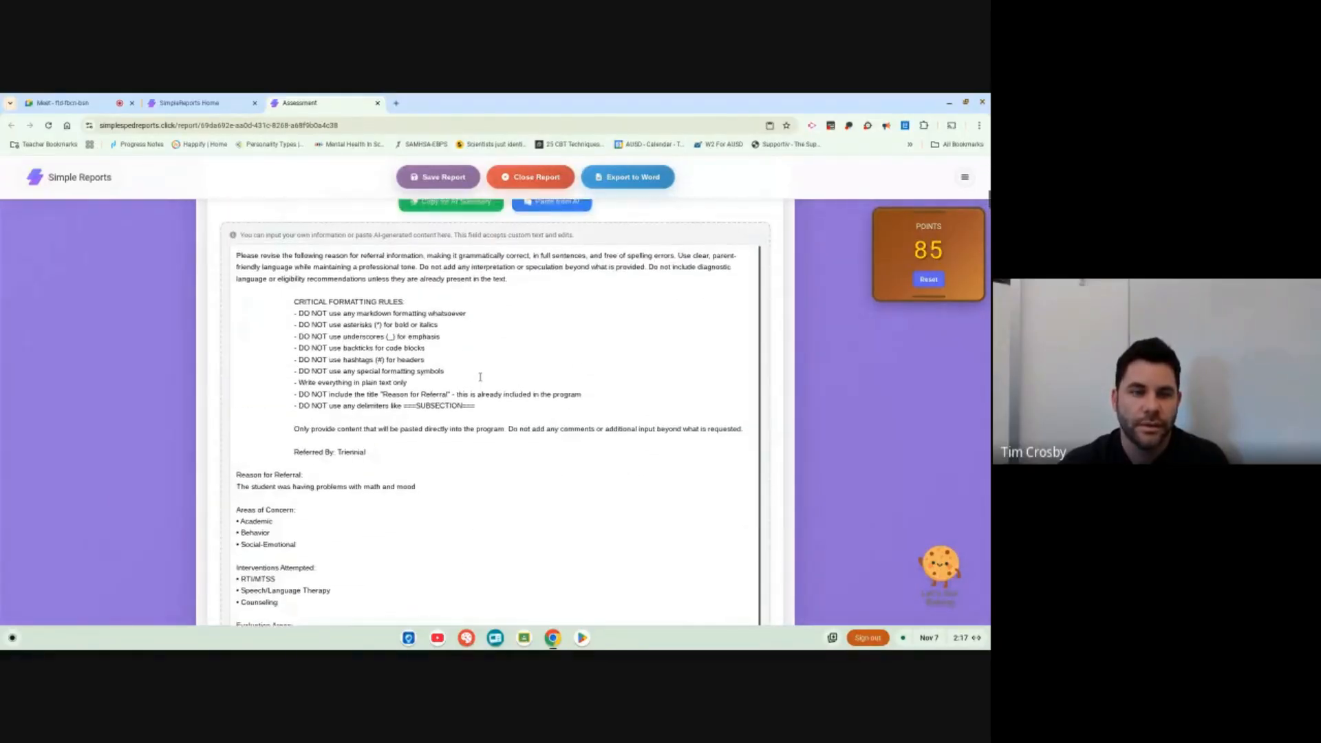
{"action": "scroll", "coordinate": [479, 376], "scroll_direction": "down", "scroll_amount": 10}
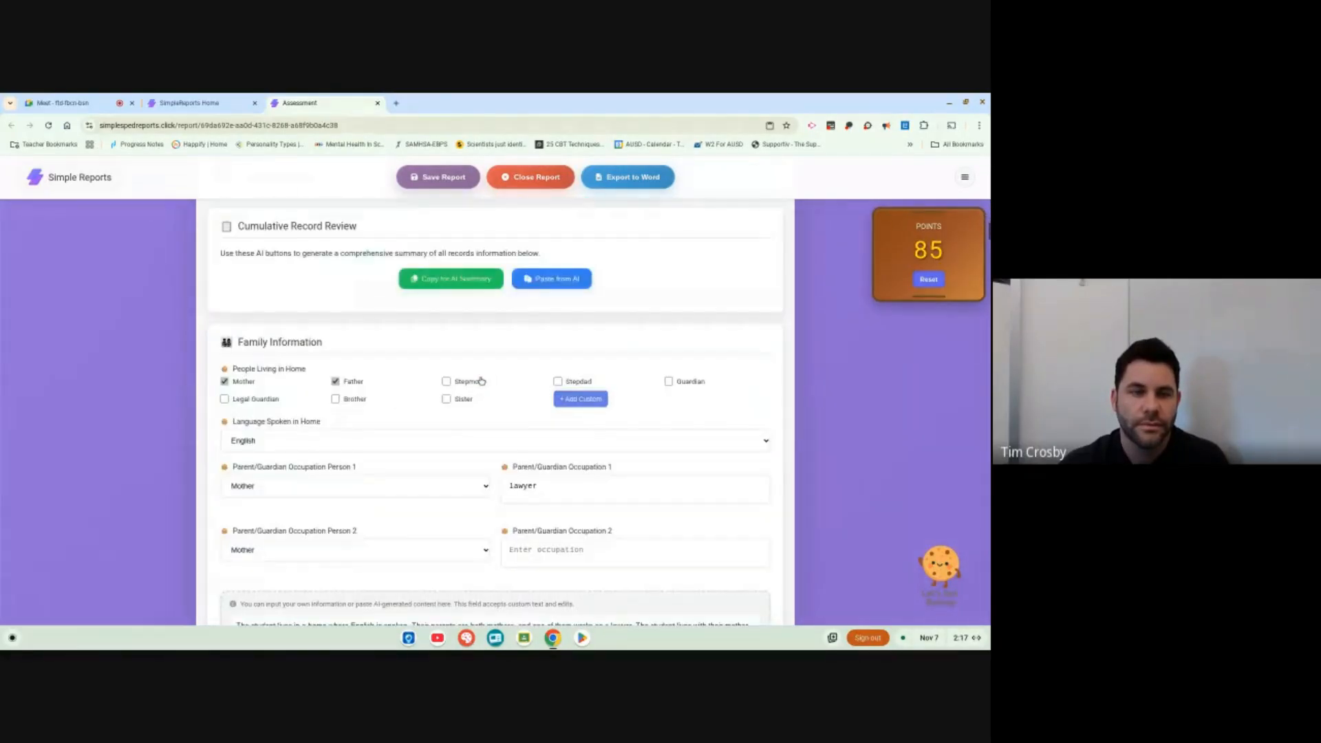
{"action": "scroll", "coordinate": [472, 296], "scroll_direction": "up", "scroll_amount": 4}
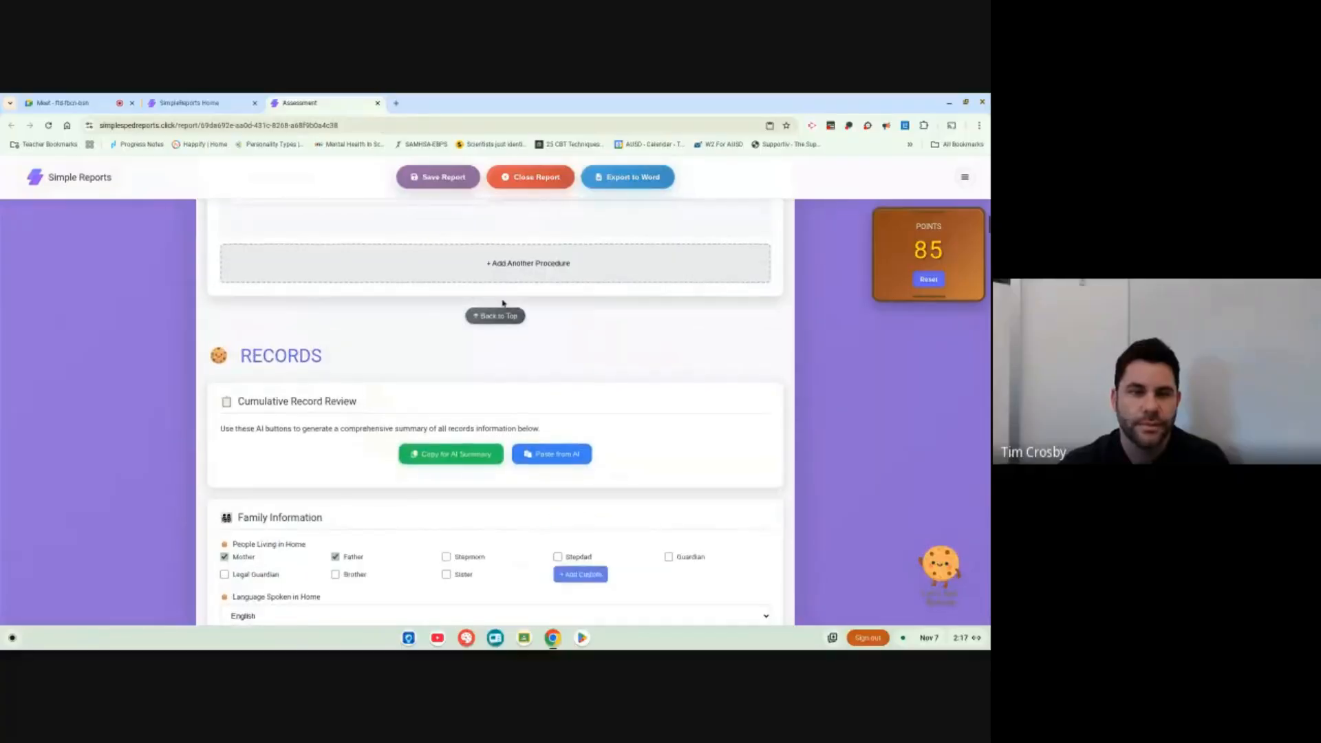
{"action": "left_click", "coordinate": [516, 341]}
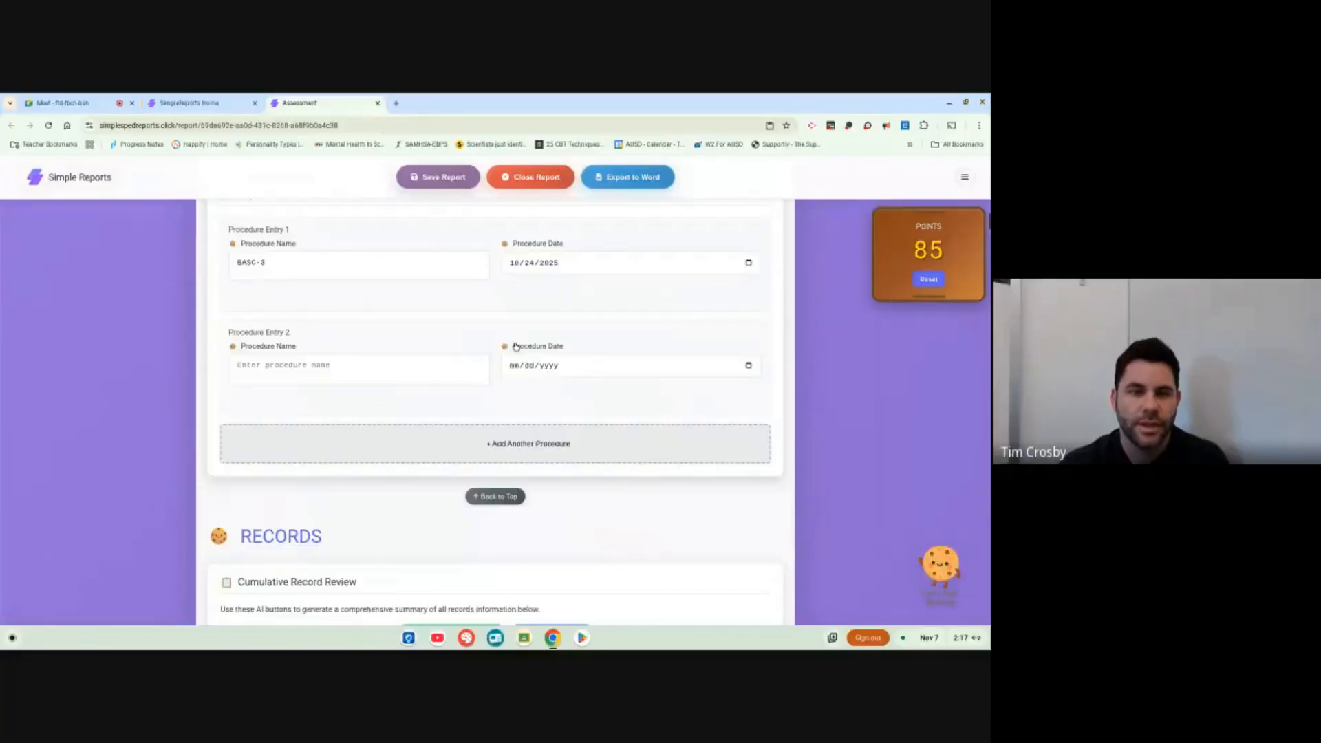
{"action": "left_click", "coordinate": [510, 432]}
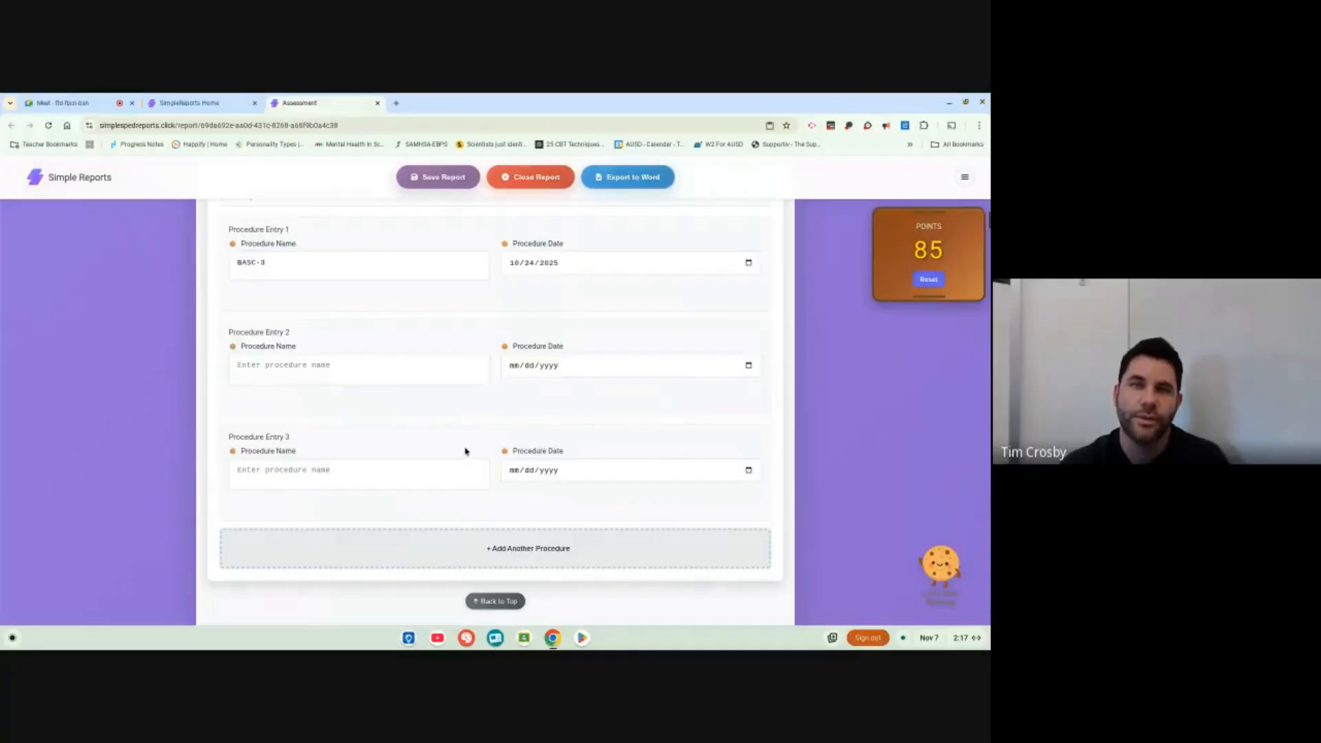
Look through the Records section from Cumulative Record Review down to its Additional Fields
{"action": "scroll", "coordinate": [465, 450], "scroll_direction": "down", "scroll_amount": 10}
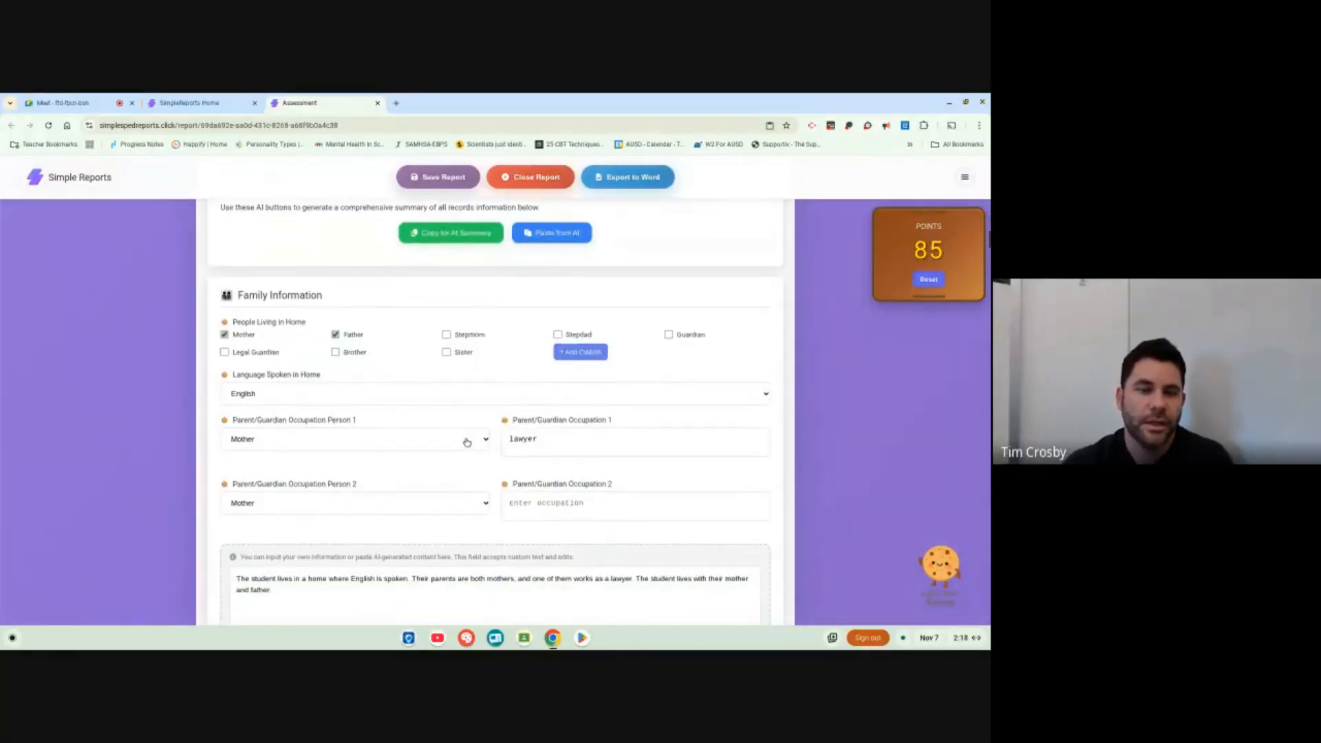
{"action": "scroll", "coordinate": [451, 238], "scroll_direction": "up", "scroll_amount": 3}
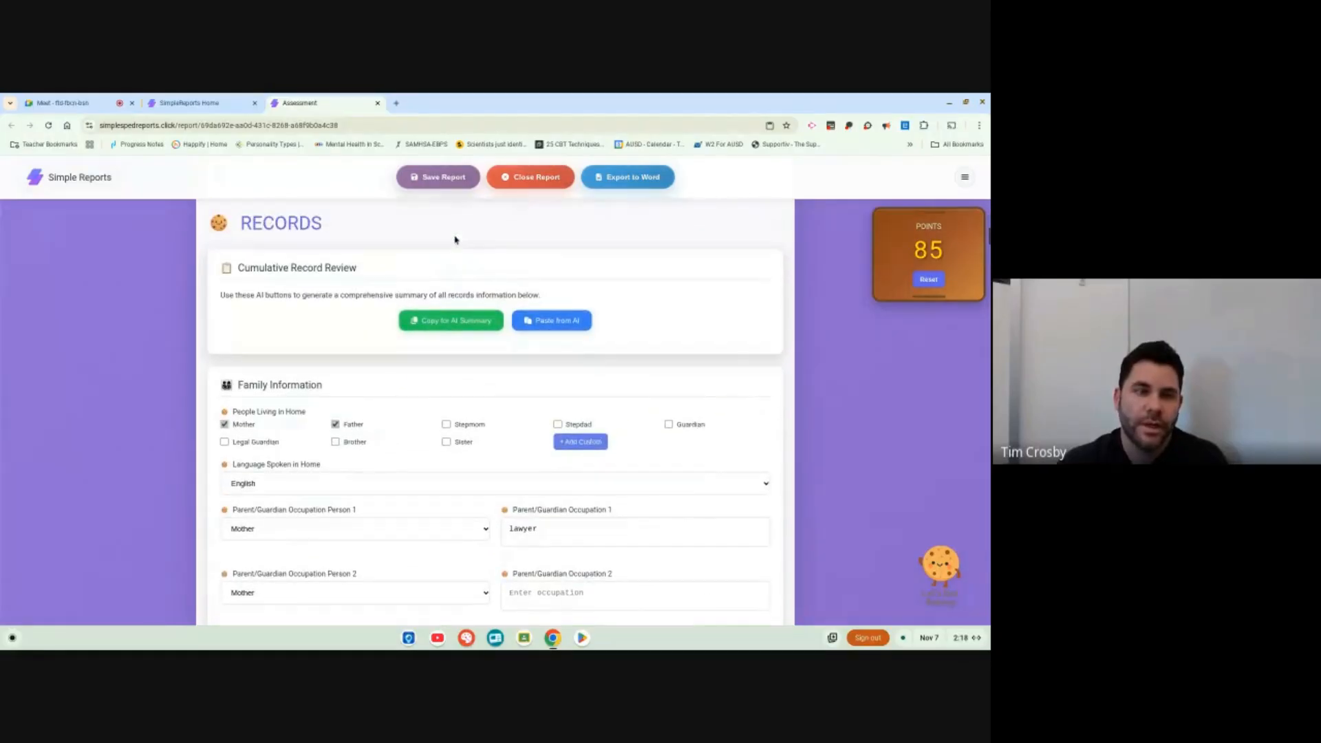
{"action": "scroll", "coordinate": [419, 375], "scroll_direction": "down", "scroll_amount": 4}
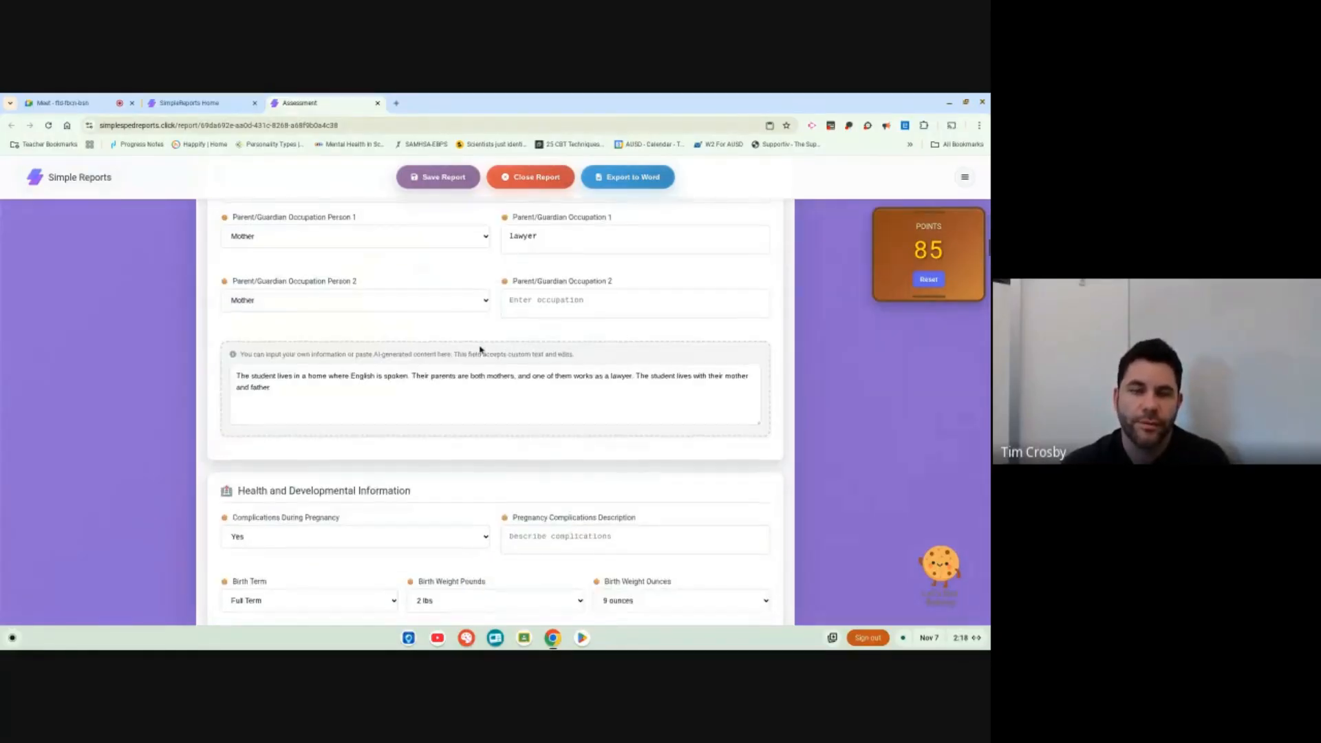
{"action": "scroll", "coordinate": [481, 349], "scroll_direction": "down", "scroll_amount": 2}
{"action": "scroll", "coordinate": [544, 393], "scroll_direction": "down", "scroll_amount": 2}
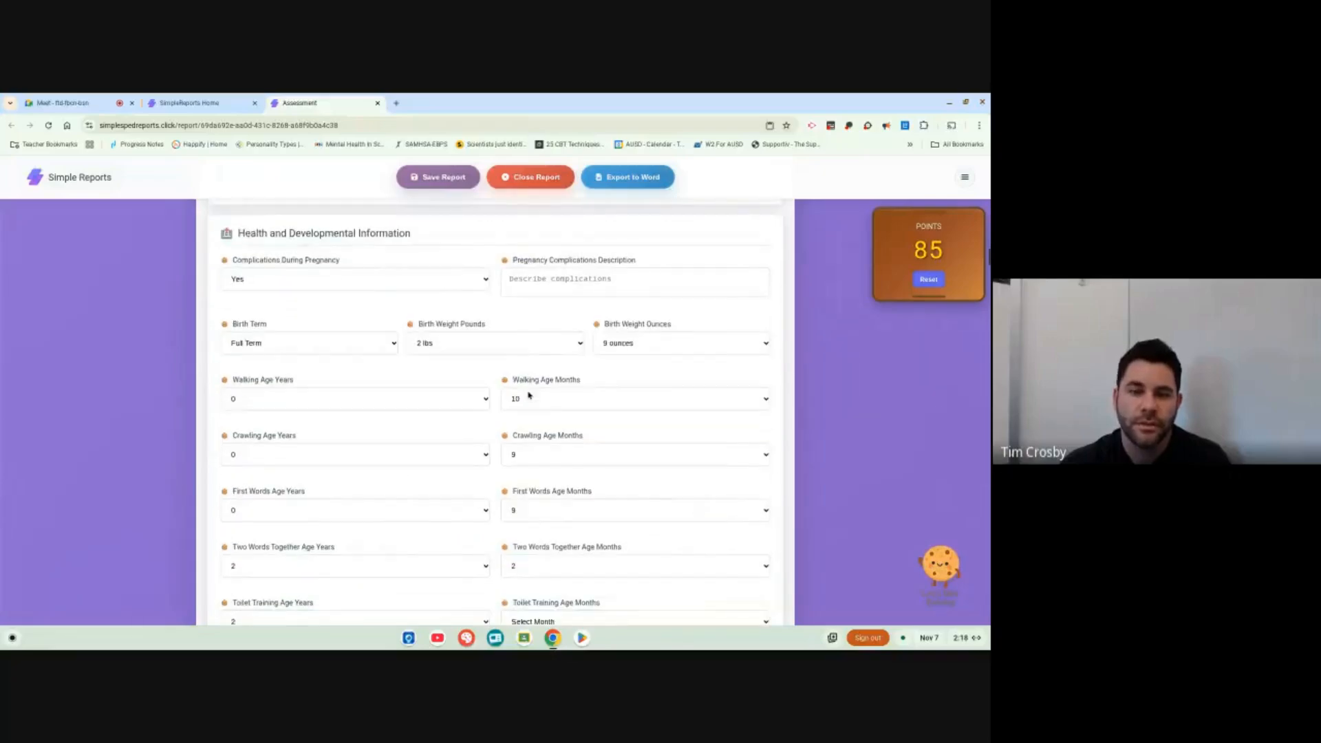
{"action": "scroll", "coordinate": [529, 395], "scroll_direction": "down", "scroll_amount": 5}
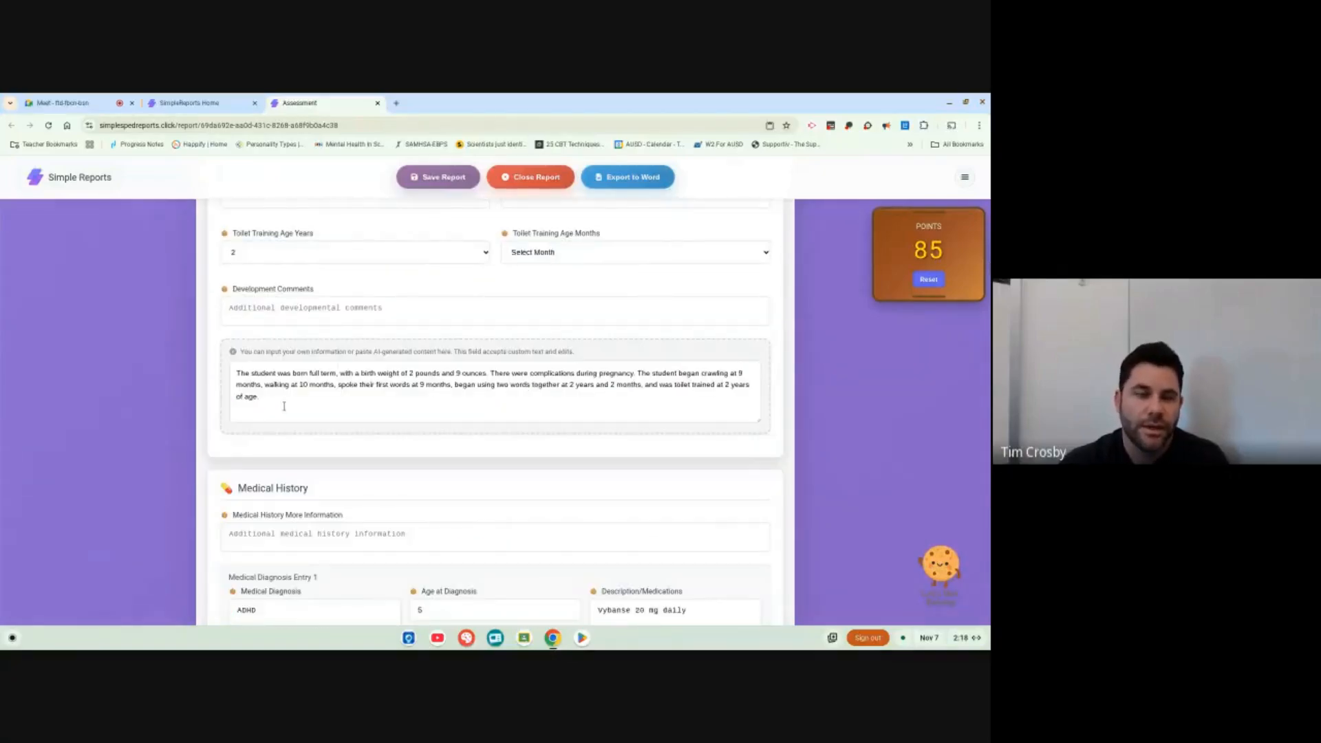
{"action": "scroll", "coordinate": [278, 374], "scroll_direction": "down", "scroll_amount": 12}
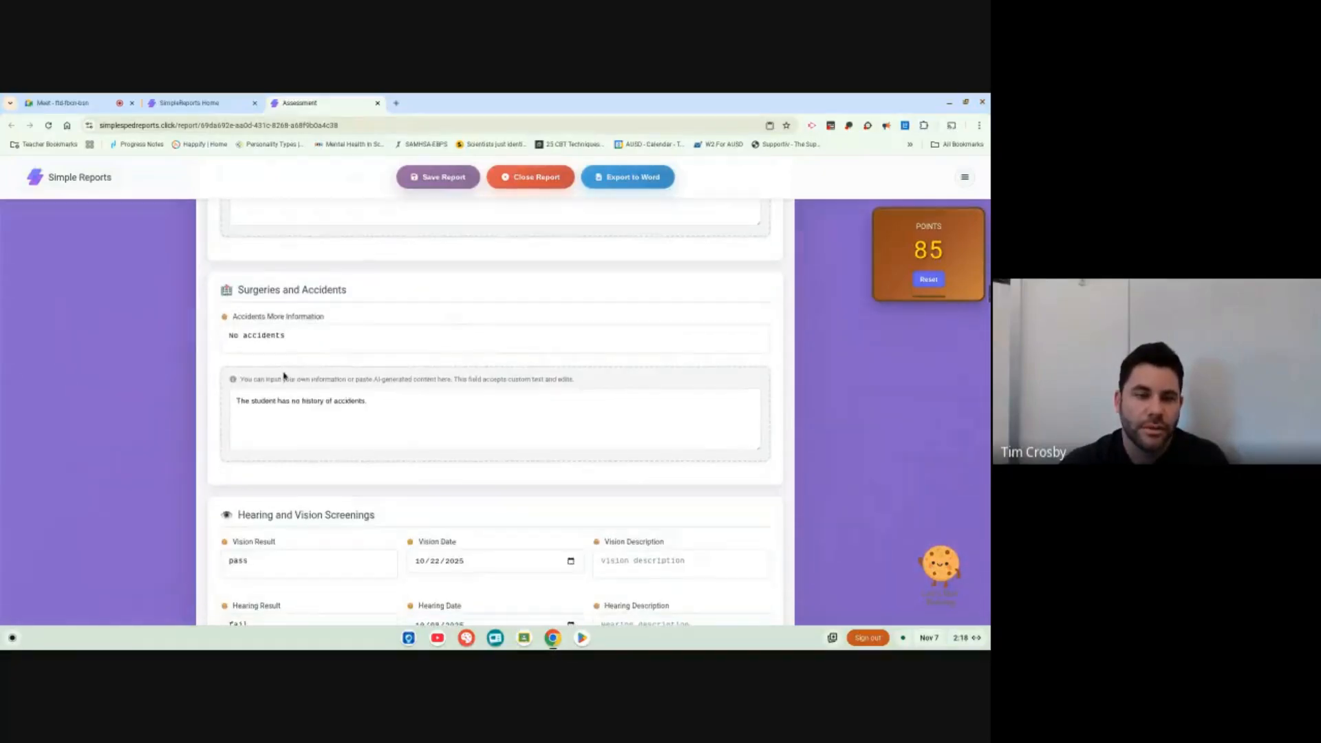
{"action": "scroll", "coordinate": [282, 372], "scroll_direction": "down", "scroll_amount": 10}
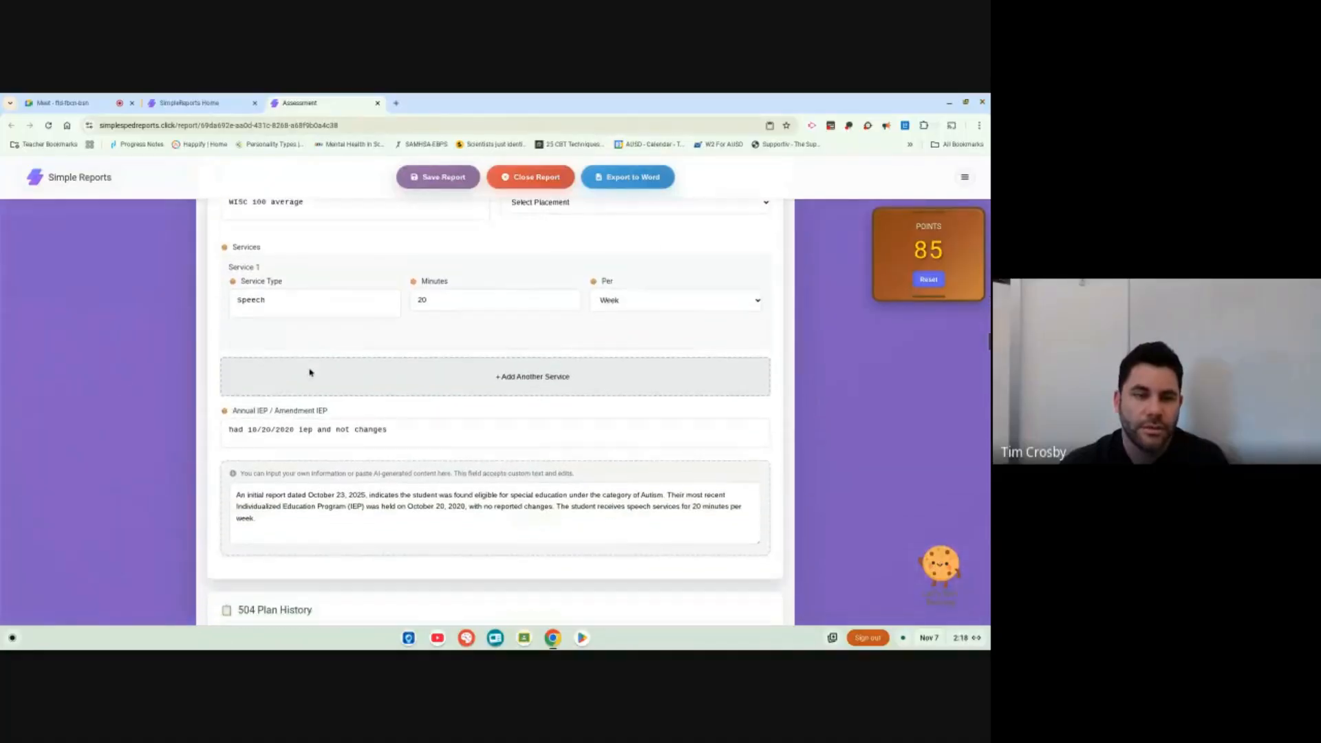
{"action": "scroll", "coordinate": [310, 372], "scroll_direction": "down", "scroll_amount": 12}
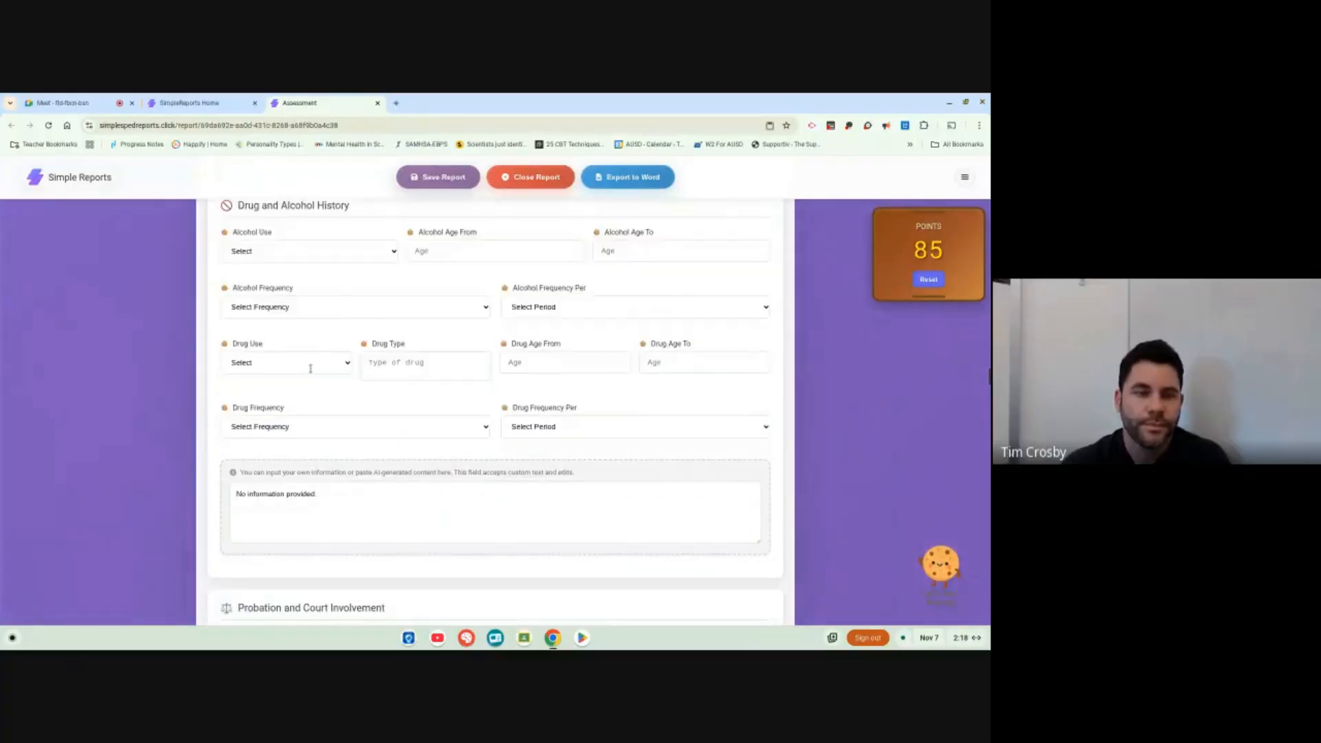
{"action": "scroll", "coordinate": [311, 372], "scroll_direction": "down", "scroll_amount": 8}
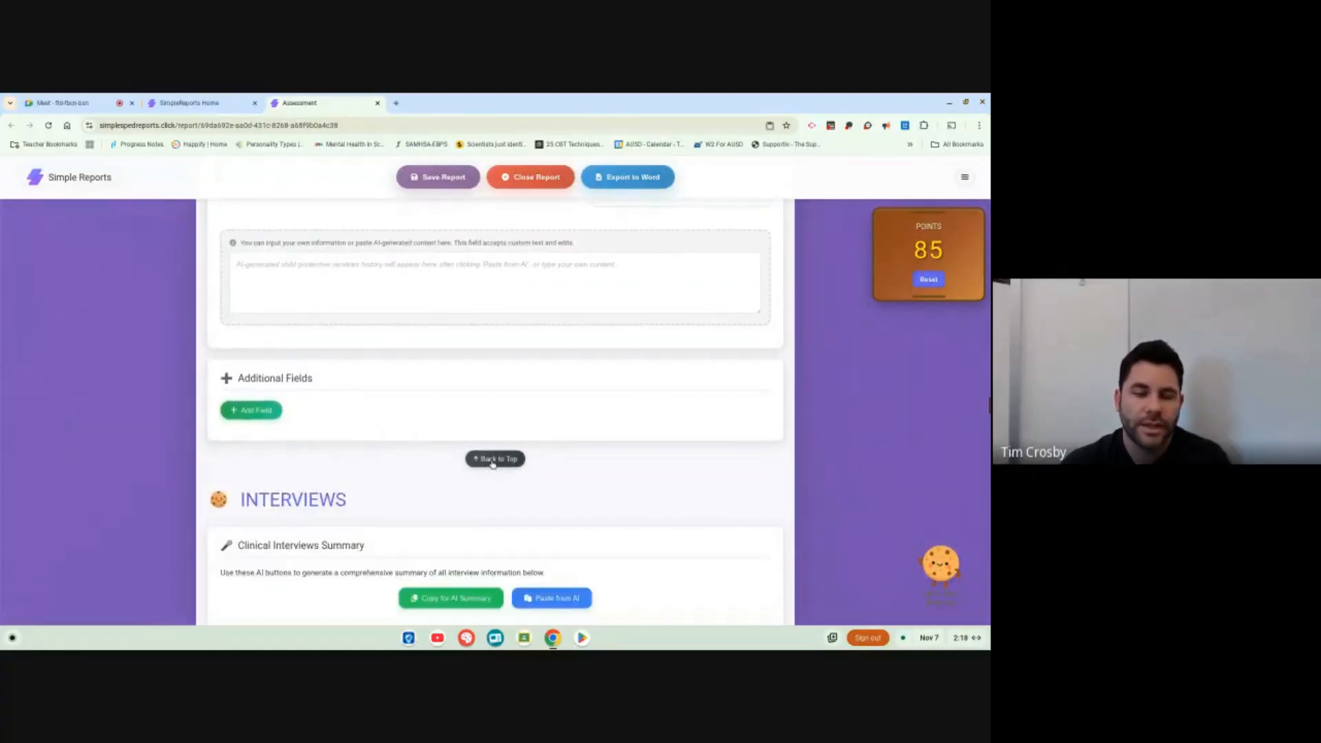
Add two blank custom fields under Additional Fields in the Records section
{"action": "left_click", "coordinate": [252, 410]}
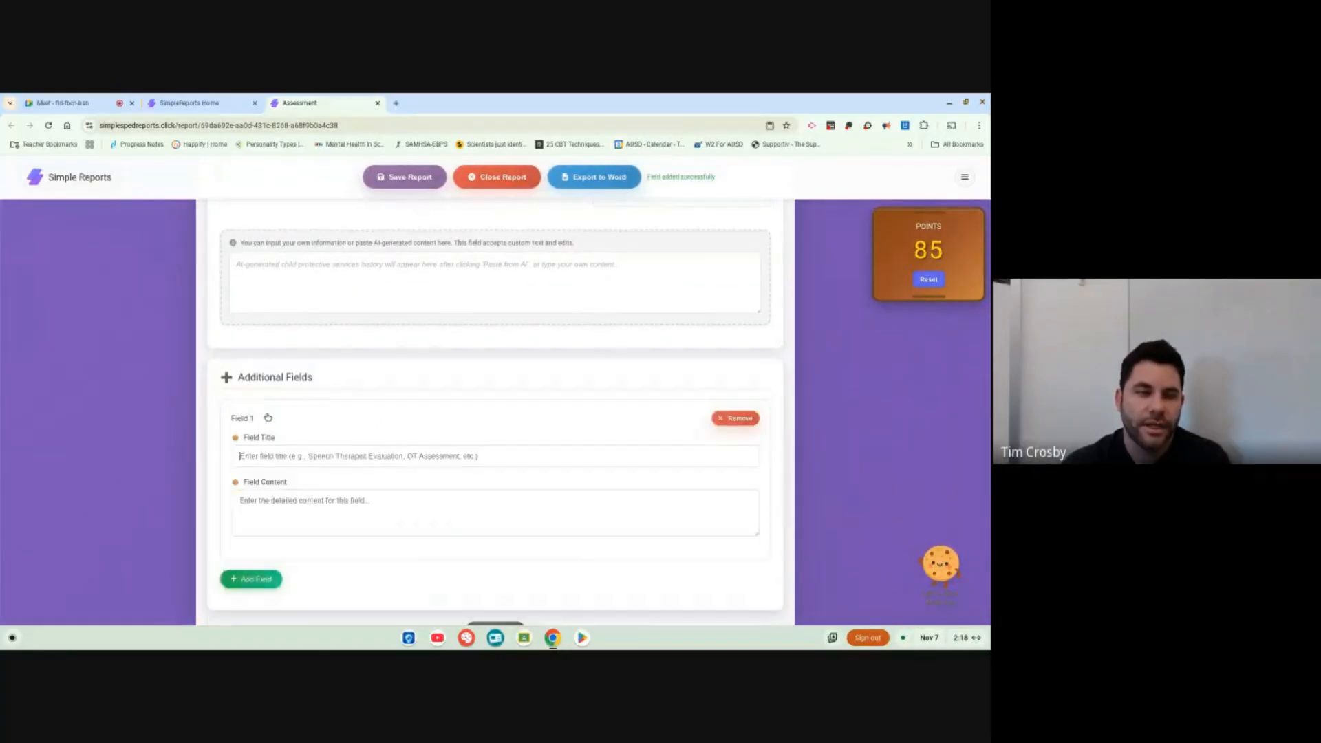
{"action": "scroll", "coordinate": [382, 451], "scroll_direction": "down", "scroll_amount": 5}
{"action": "left_click", "coordinate": [251, 258]}
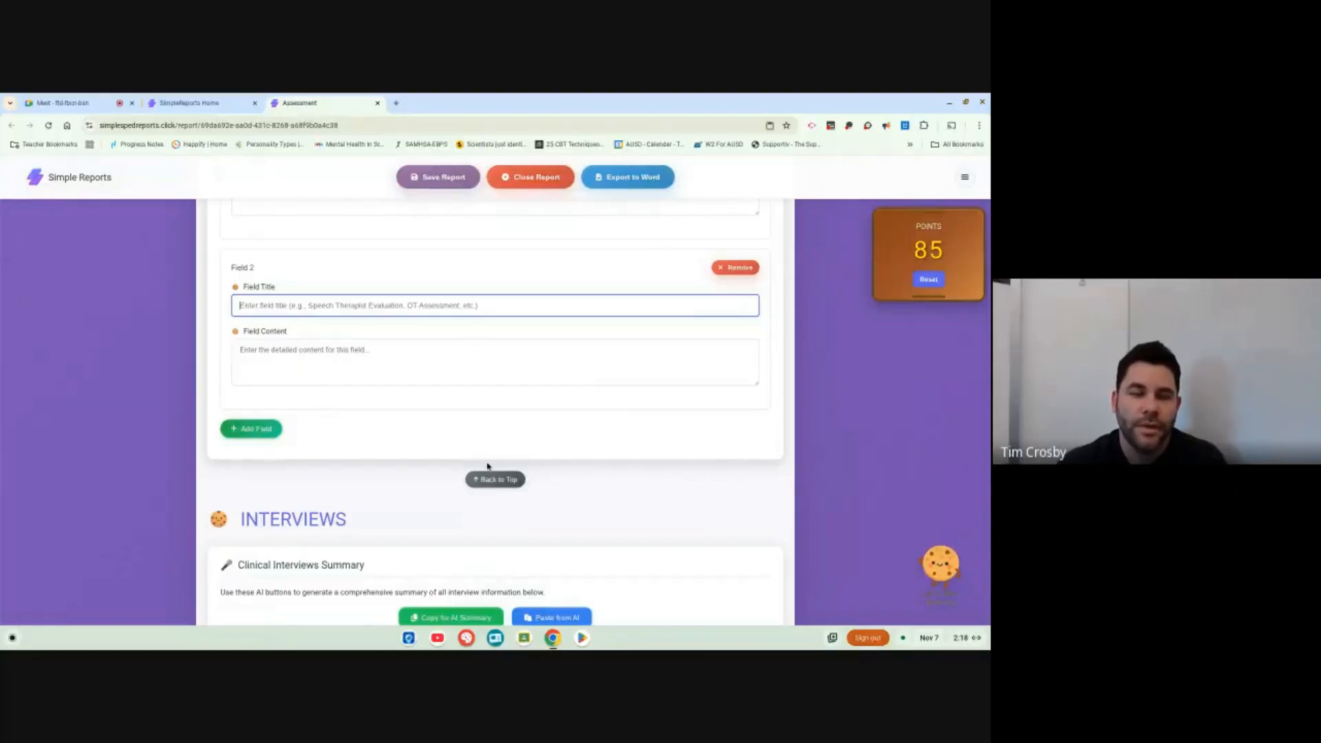
{"action": "scroll", "coordinate": [439, 350], "scroll_direction": "up", "scroll_amount": 3}
{"action": "scroll", "coordinate": [439, 350], "scroll_direction": "up", "scroll_amount": 5}
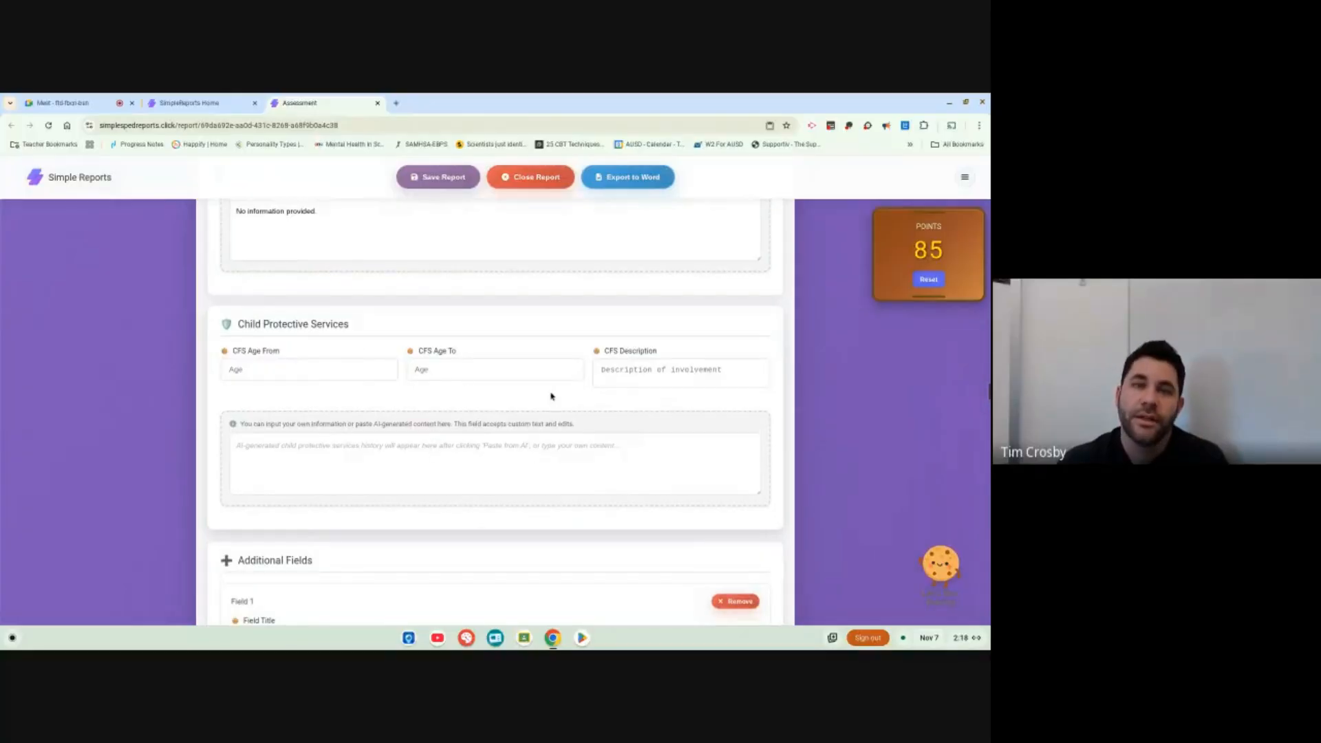
{"action": "scroll", "coordinate": [541, 372], "scroll_direction": "down", "scroll_amount": 10}
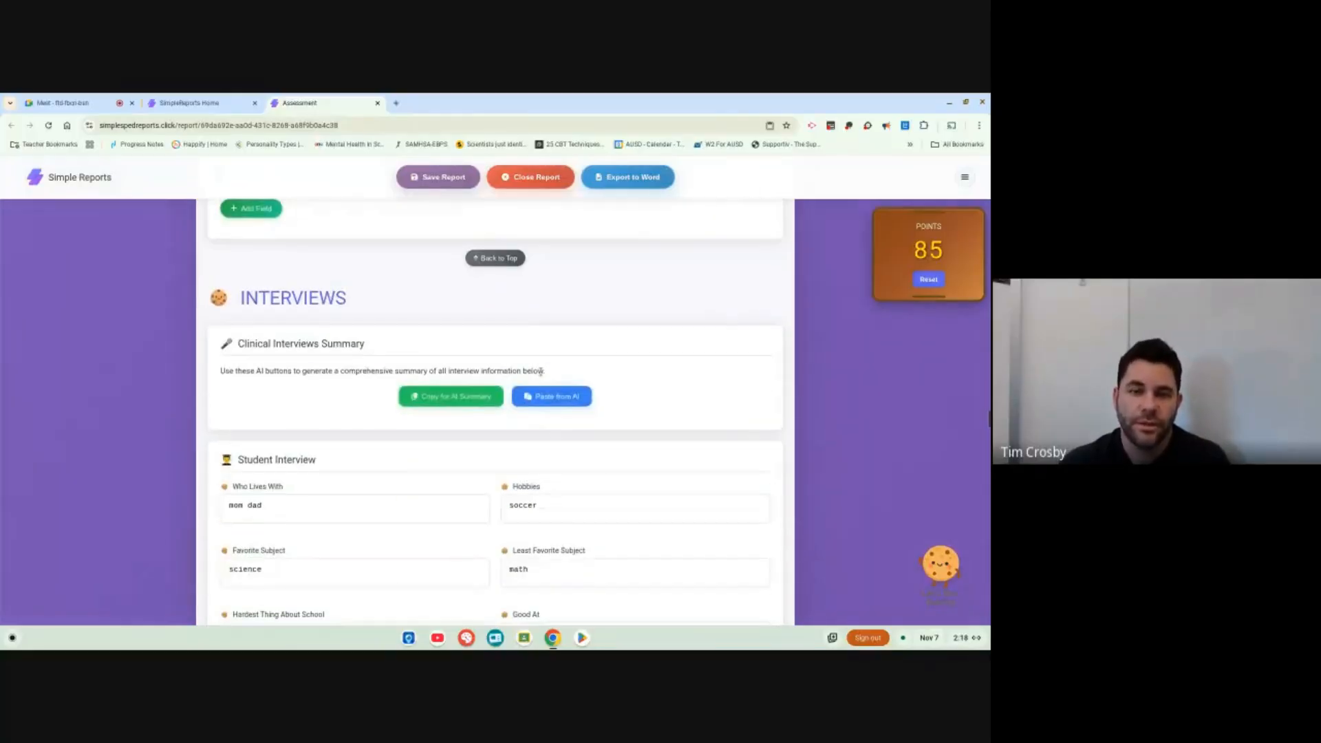
Return to the start of Records, copy its information for an AI summary, and paste the clipboard content into the summary fields
{"action": "left_click", "coordinate": [511, 259]}
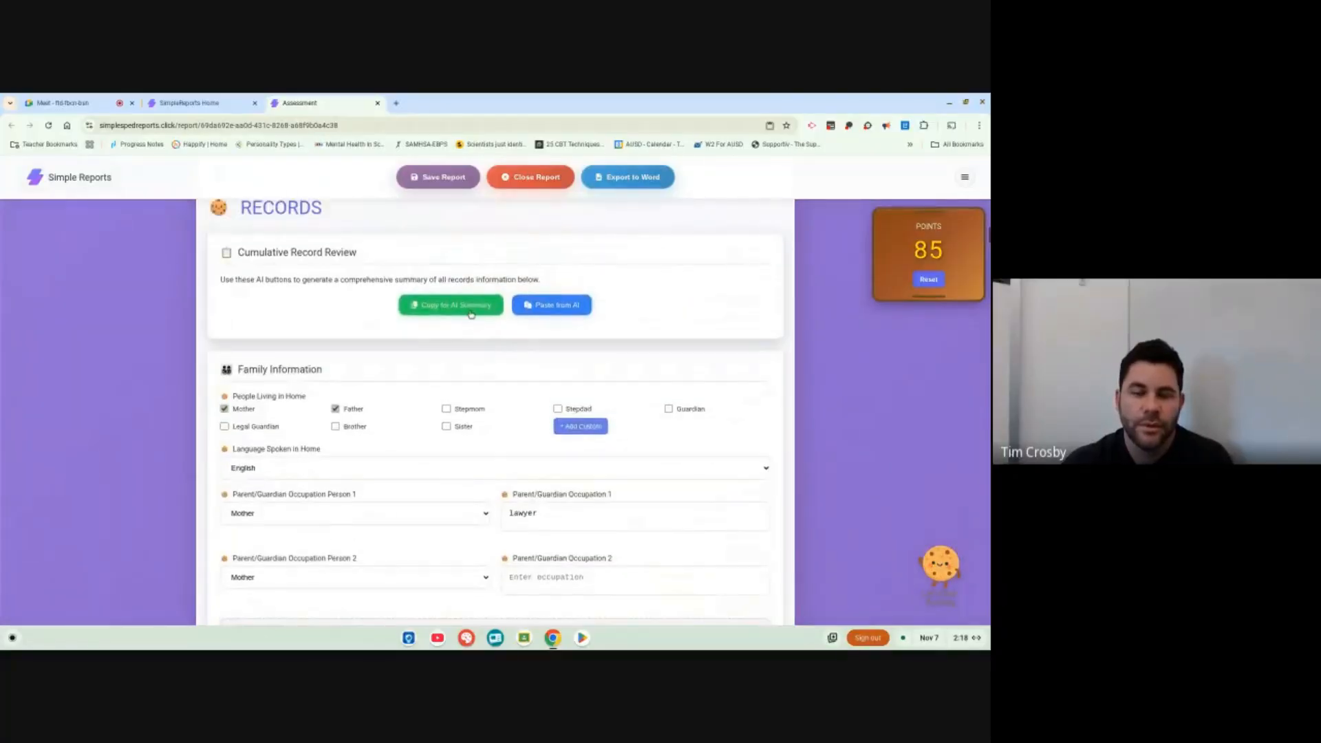
{"action": "left_click", "coordinate": [447, 305]}
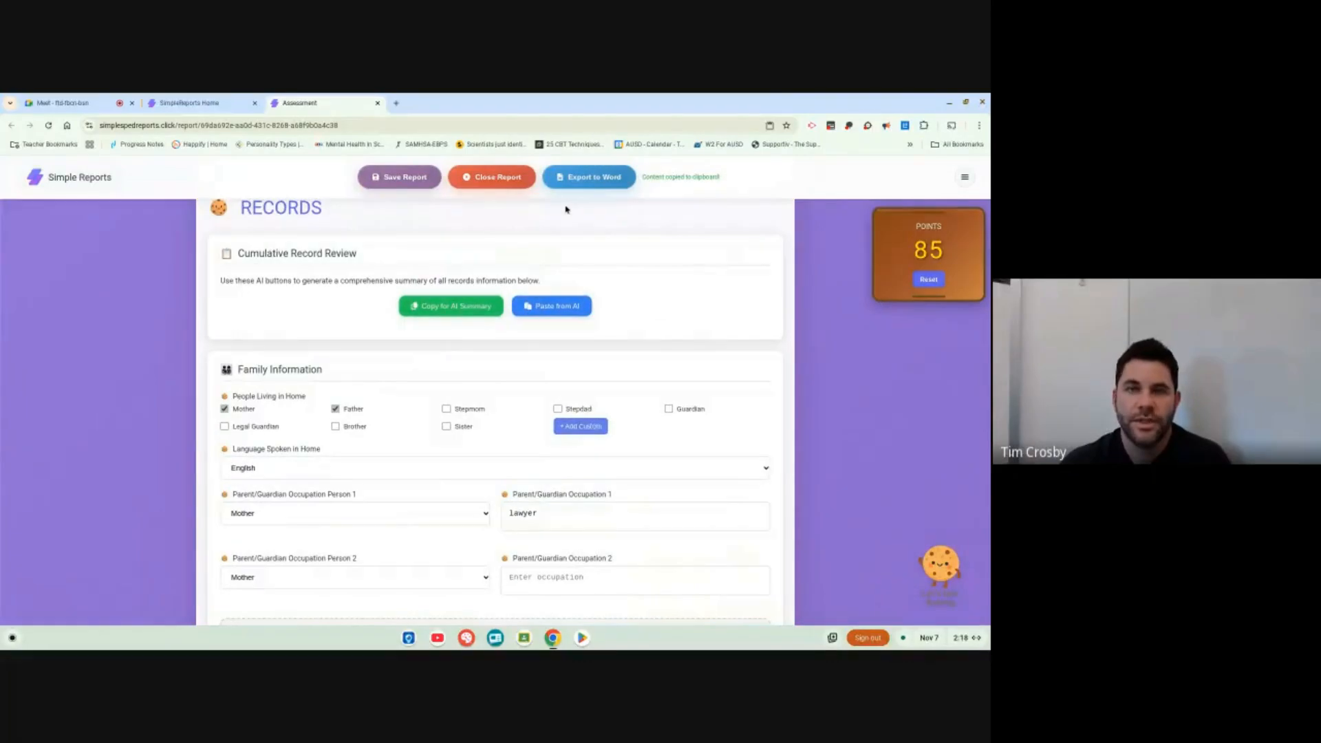
{"action": "left_click", "coordinate": [517, 307]}
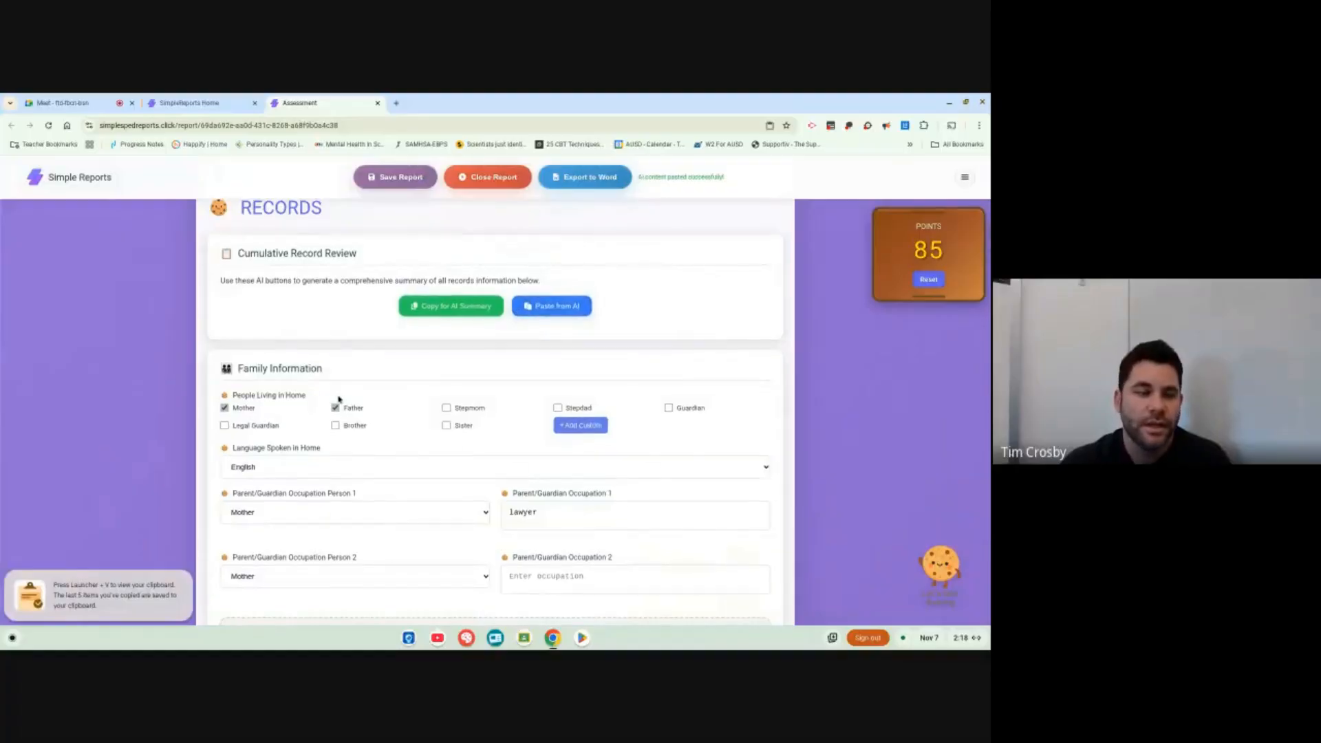
Mark the Records section as complete and look through the pasted text down to the Regional Center History
{"action": "scroll", "coordinate": [334, 403], "scroll_direction": "up", "scroll_amount": 3}
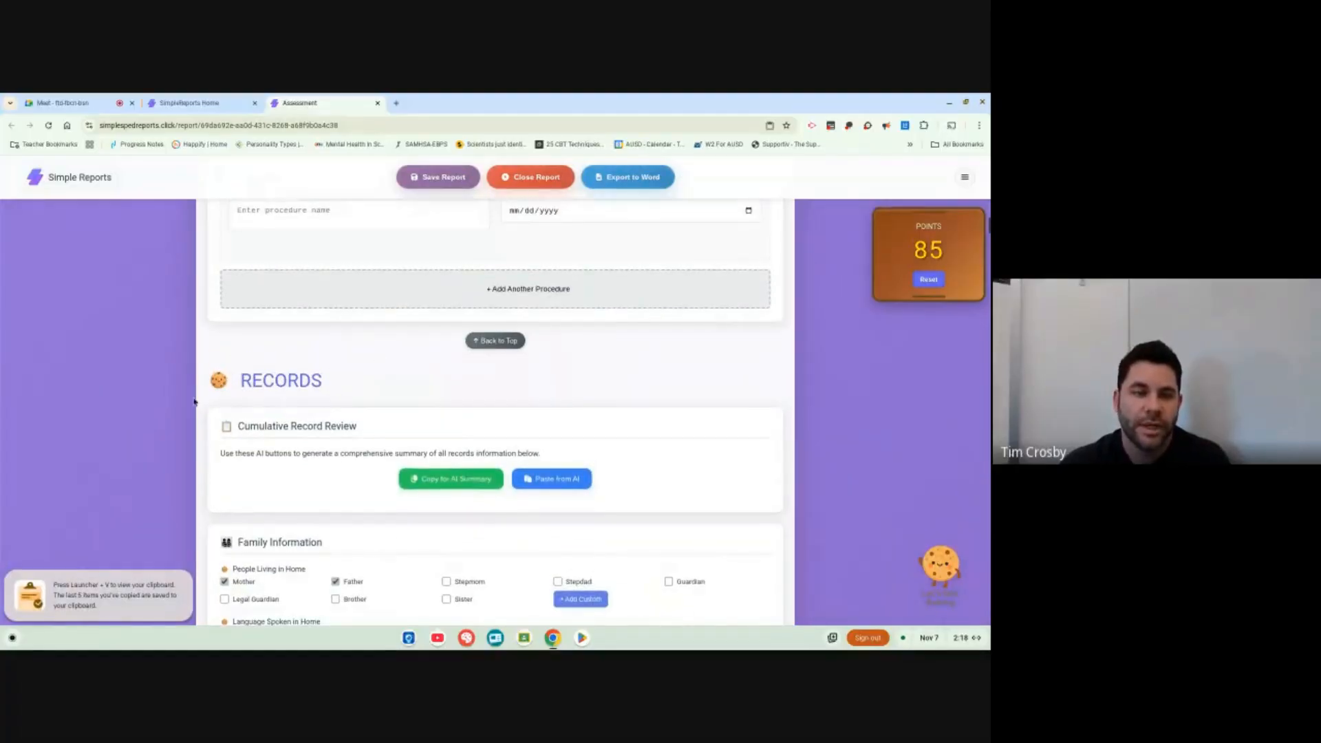
{"action": "left_click_drag", "start_coordinate": [146, 382], "coordinate": [146, 380]}
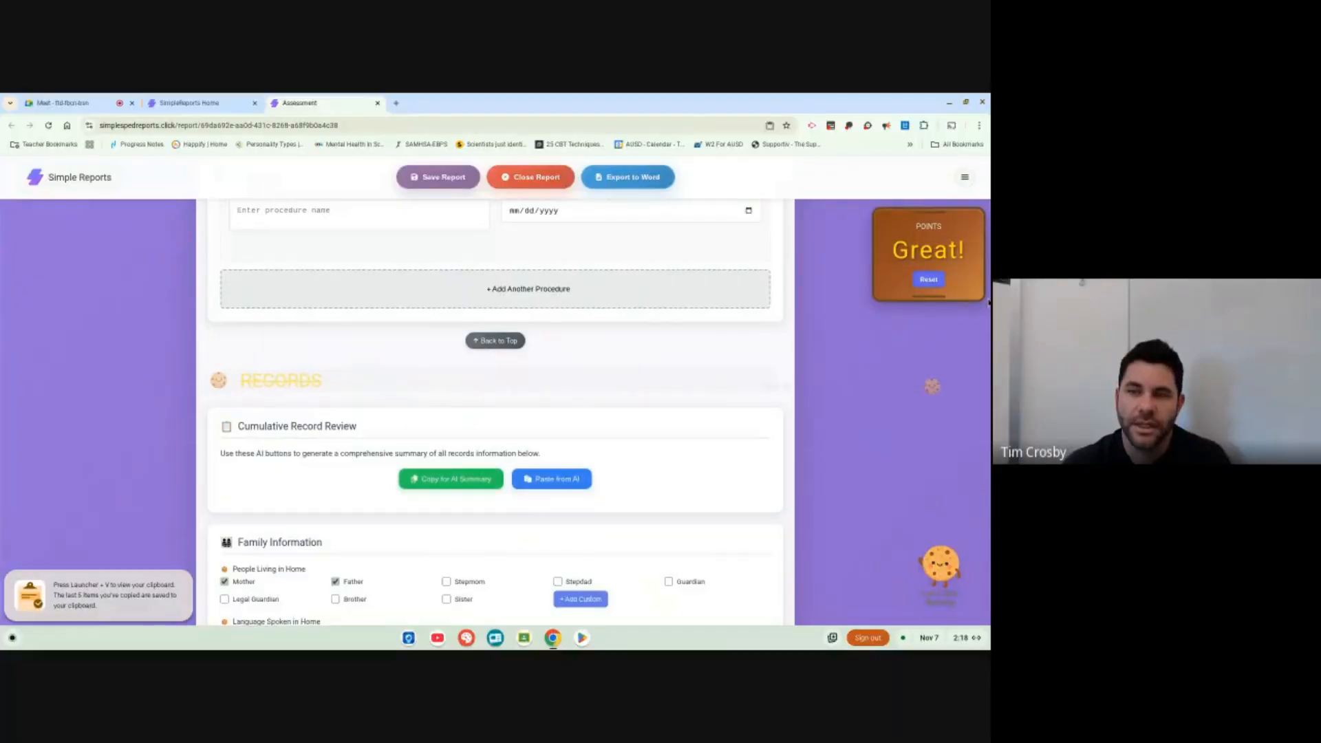
{"action": "scroll", "coordinate": [666, 382], "scroll_direction": "down", "scroll_amount": 15}
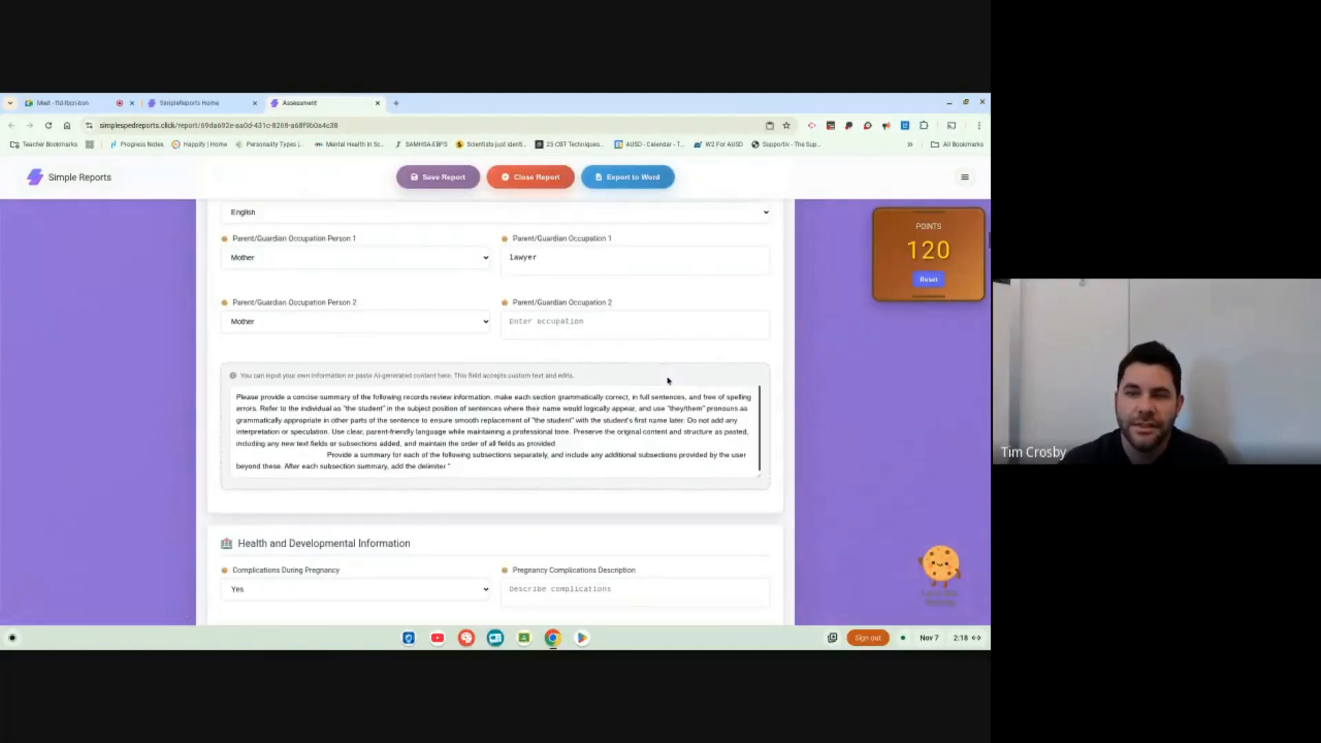
{"action": "scroll", "coordinate": [667, 380], "scroll_direction": "down", "scroll_amount": 20}
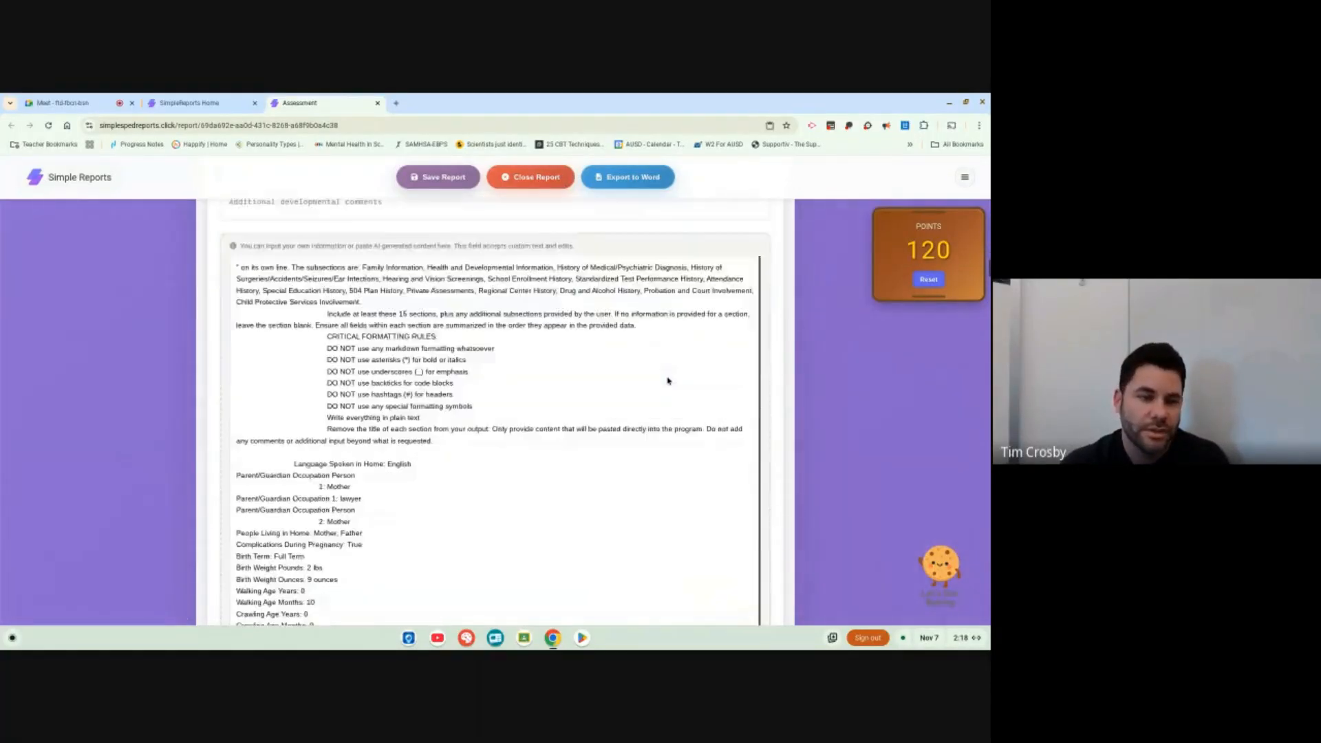
{"action": "scroll", "coordinate": [667, 380], "scroll_direction": "down", "scroll_amount": 20}
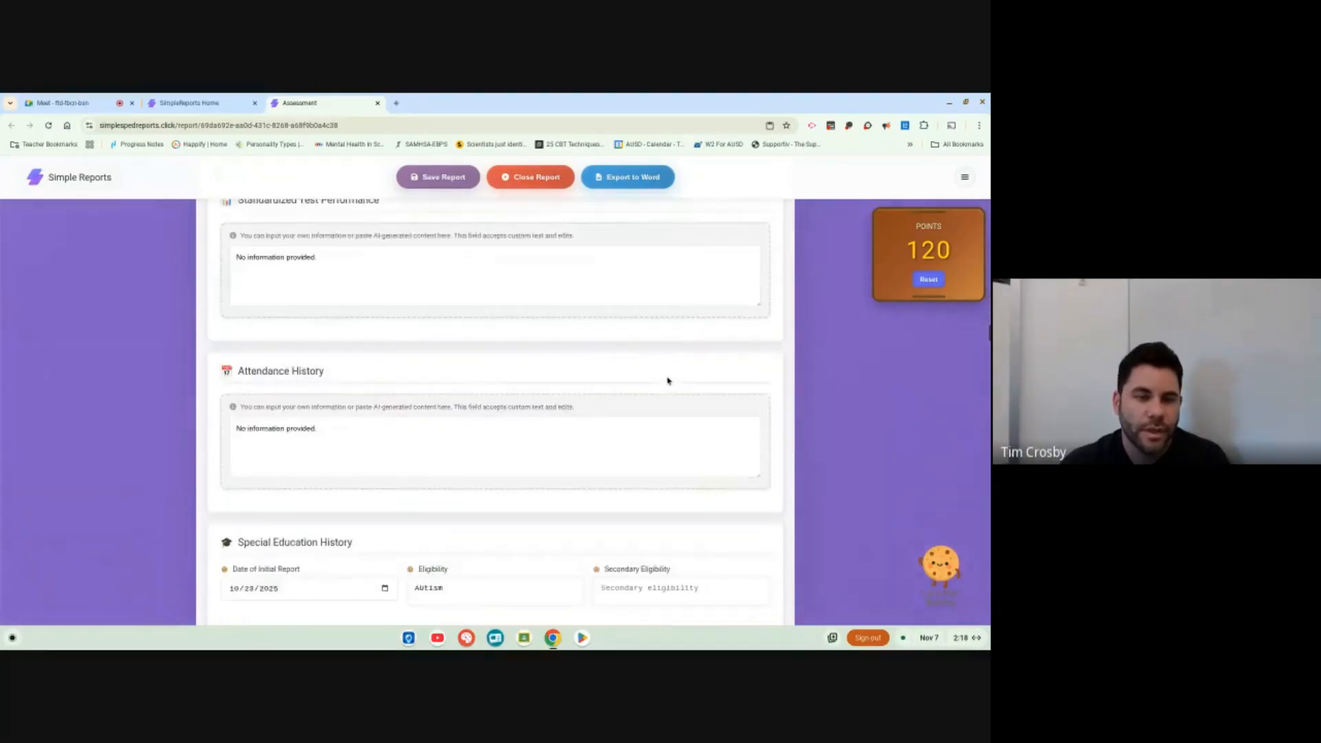
{"action": "scroll", "coordinate": [668, 380], "scroll_direction": "down", "scroll_amount": 20}
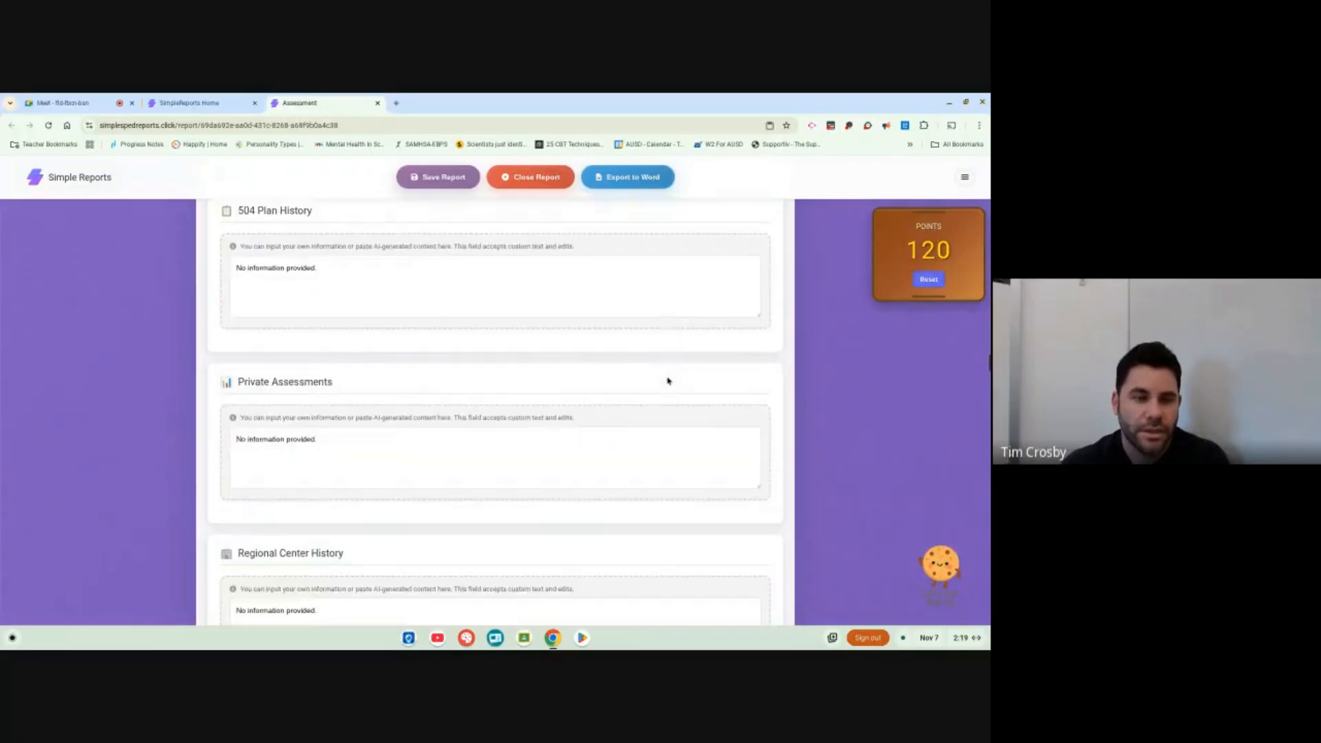
Go to the Interviews section and look through the Student Interview answers and their summary text
{"action": "left_click", "coordinate": [964, 177]}
{"action": "left_click", "coordinate": [923, 265]}
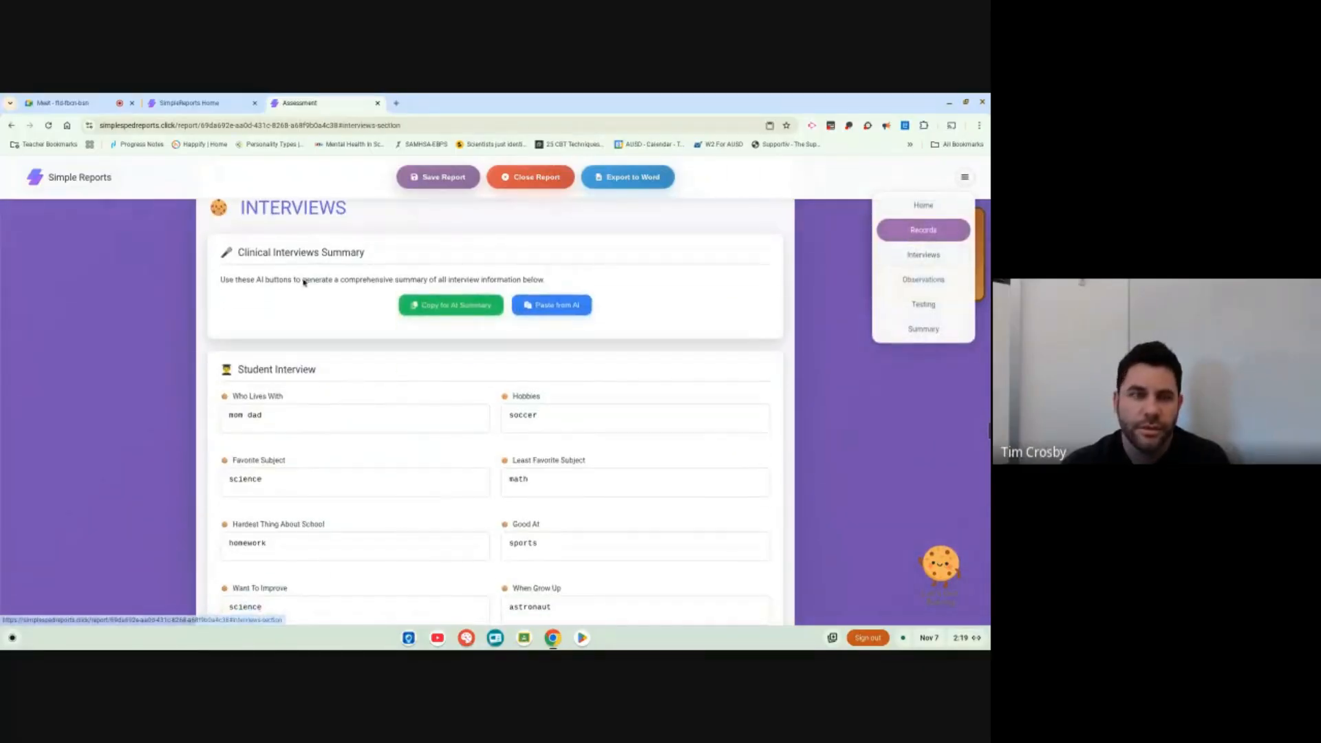
{"action": "scroll", "coordinate": [352, 372], "scroll_direction": "down", "scroll_amount": 3}
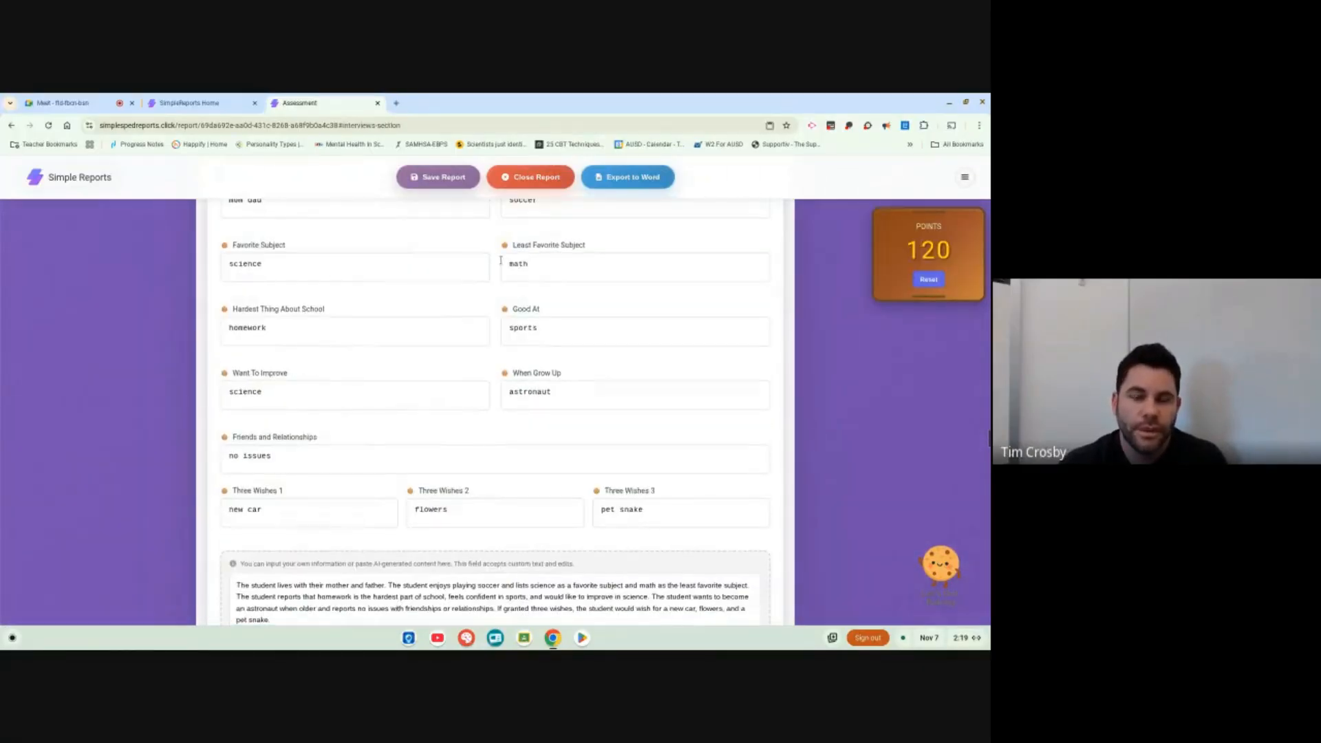
{"action": "left_click", "coordinate": [535, 277]}
{"action": "left_click", "coordinate": [384, 264]}
{"action": "left_click", "coordinate": [551, 324]}
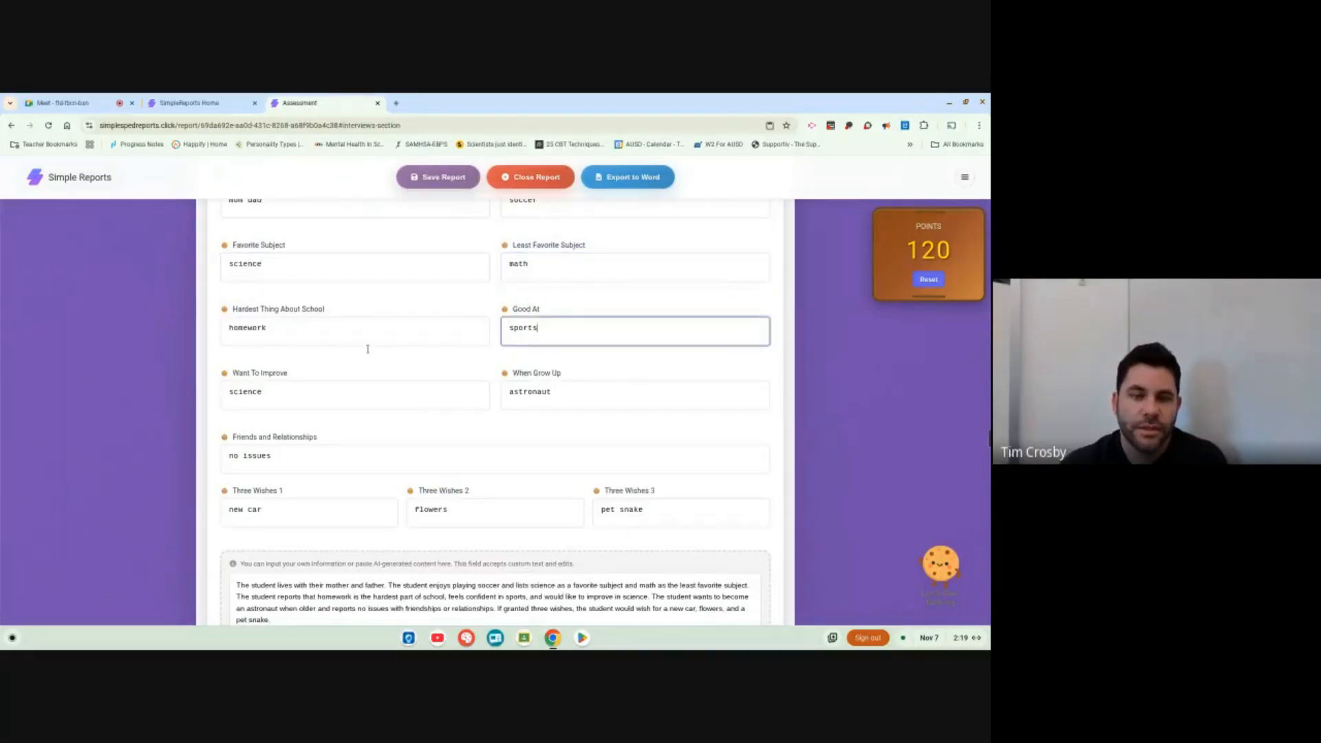
{"action": "scroll", "coordinate": [352, 354], "scroll_direction": "up", "scroll_amount": 2}
{"action": "scroll", "coordinate": [351, 355], "scroll_direction": "down", "scroll_amount": 4}
{"action": "scroll", "coordinate": [352, 354], "scroll_direction": "down", "scroll_amount": 1}
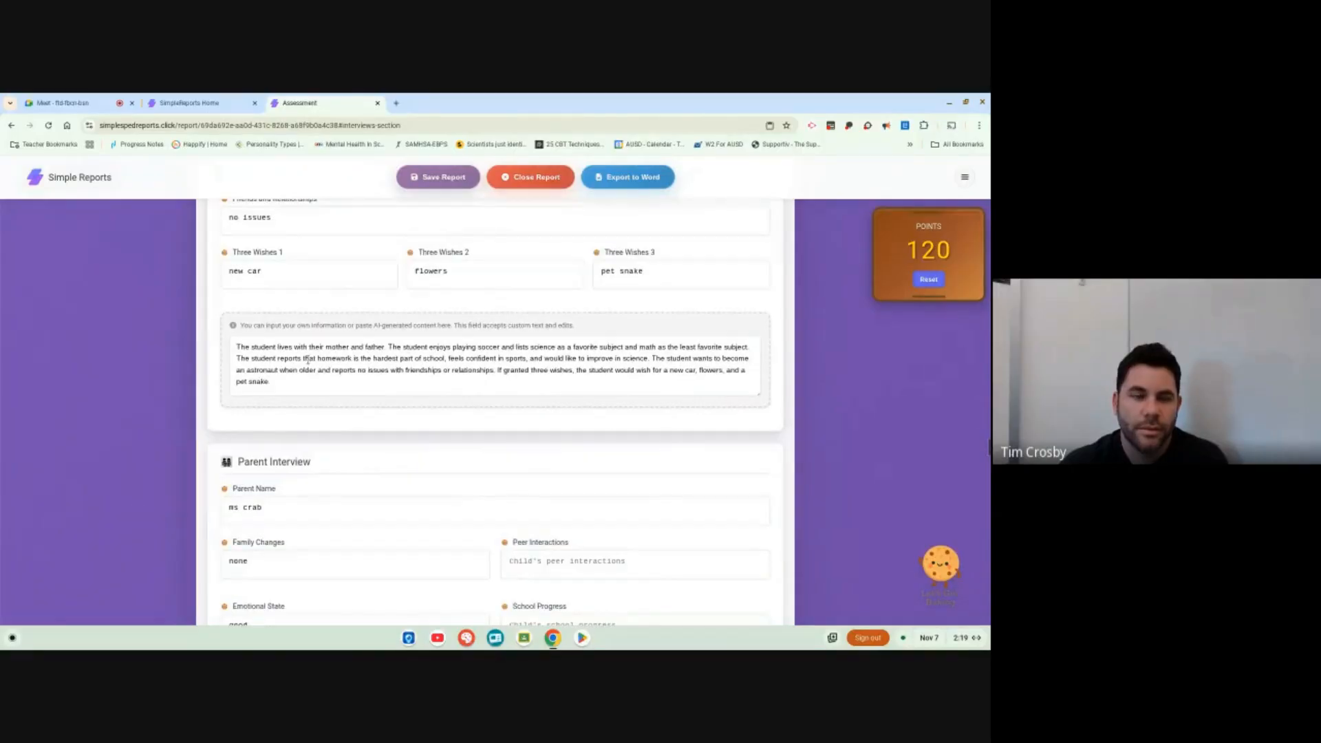
Select the whole Student Interview summary, and after that only its opening words "The student"
{"action": "left_click_drag", "start_coordinate": [292, 382], "coordinate": [206, 342]}
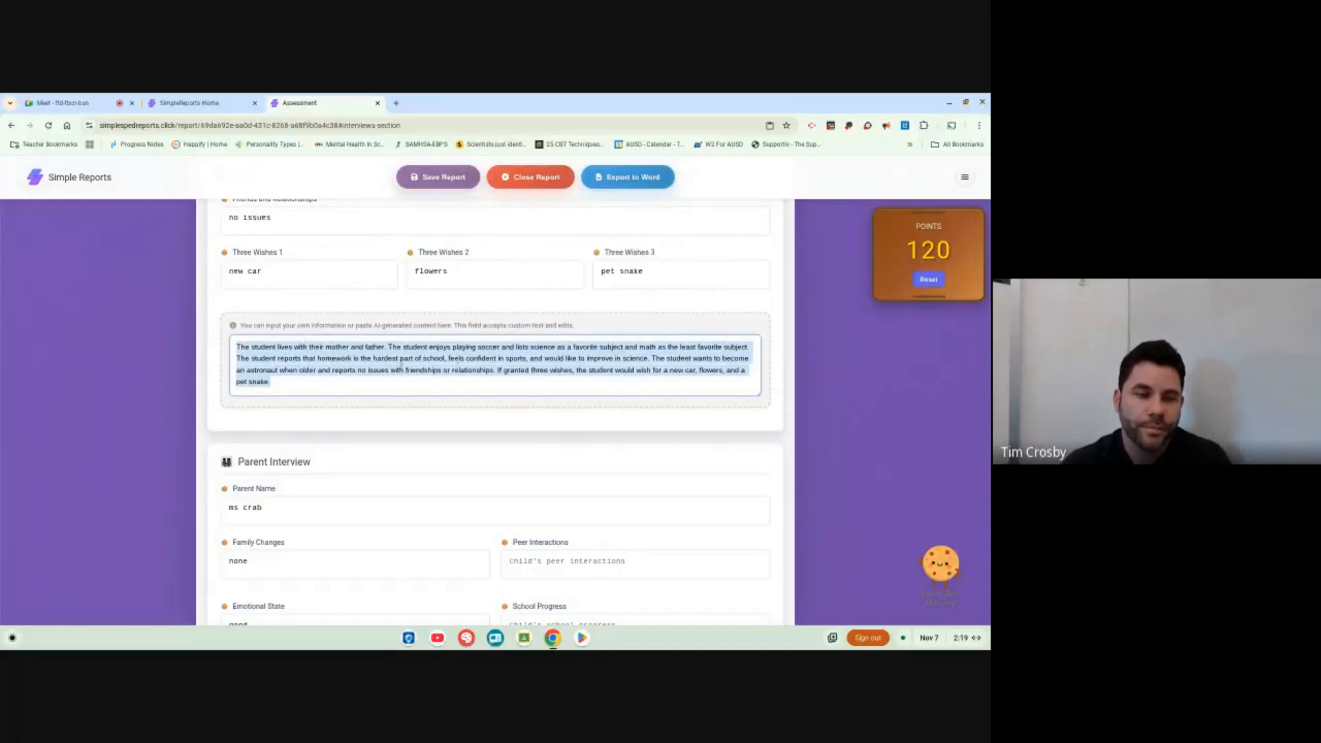
{"action": "left_click", "coordinate": [275, 347]}
{"action": "left_click_drag", "start_coordinate": [274, 346], "coordinate": [232, 345]}
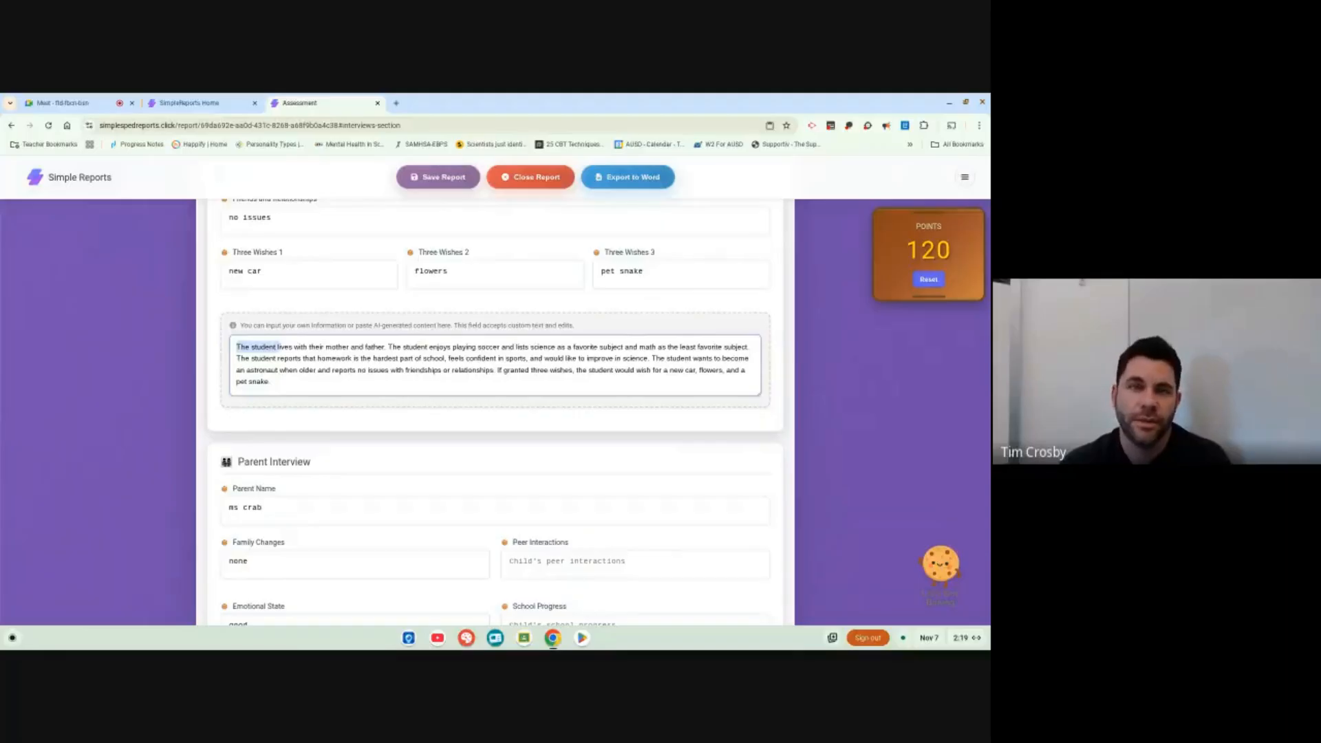
Look through the remaining interviews and add one blank custom field under Additional Fields in the Interviews section
{"action": "scroll", "coordinate": [576, 268], "scroll_direction": "down", "scroll_amount": 15}
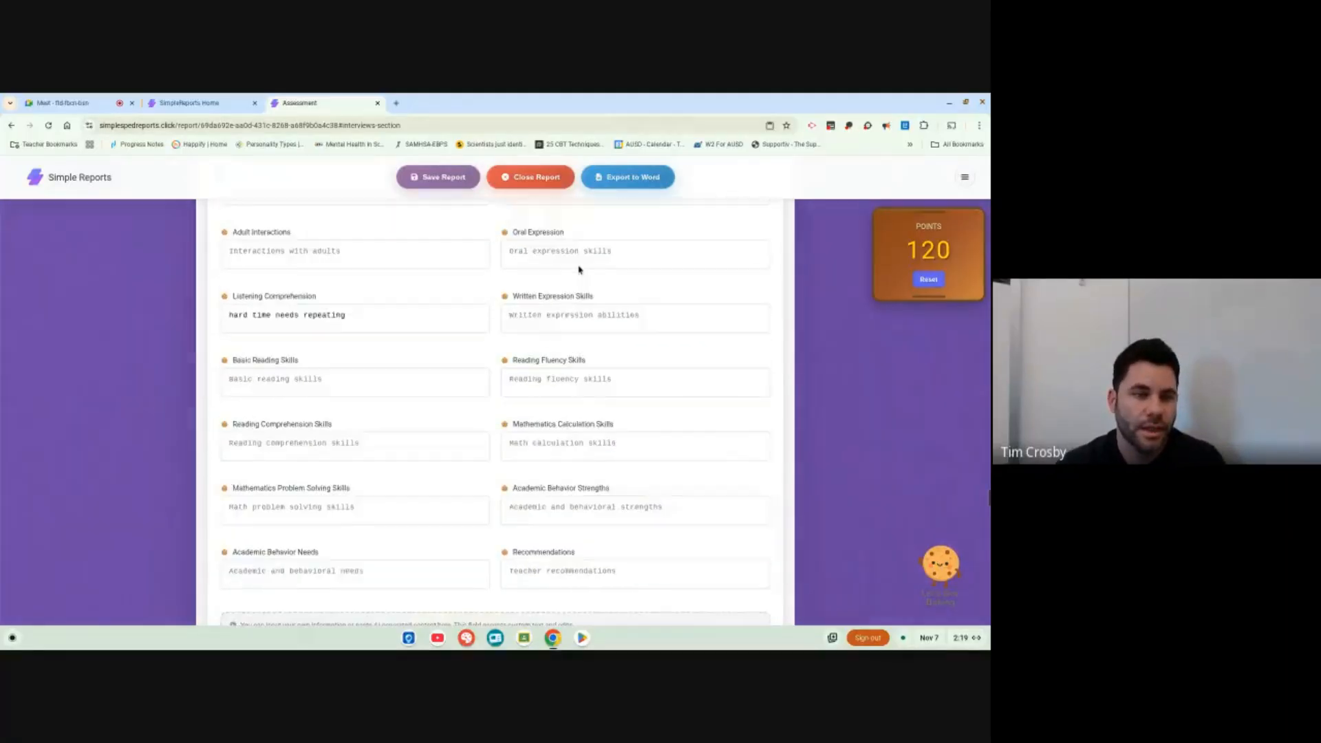
{"action": "scroll", "coordinate": [448, 392], "scroll_direction": "down", "scroll_amount": 6}
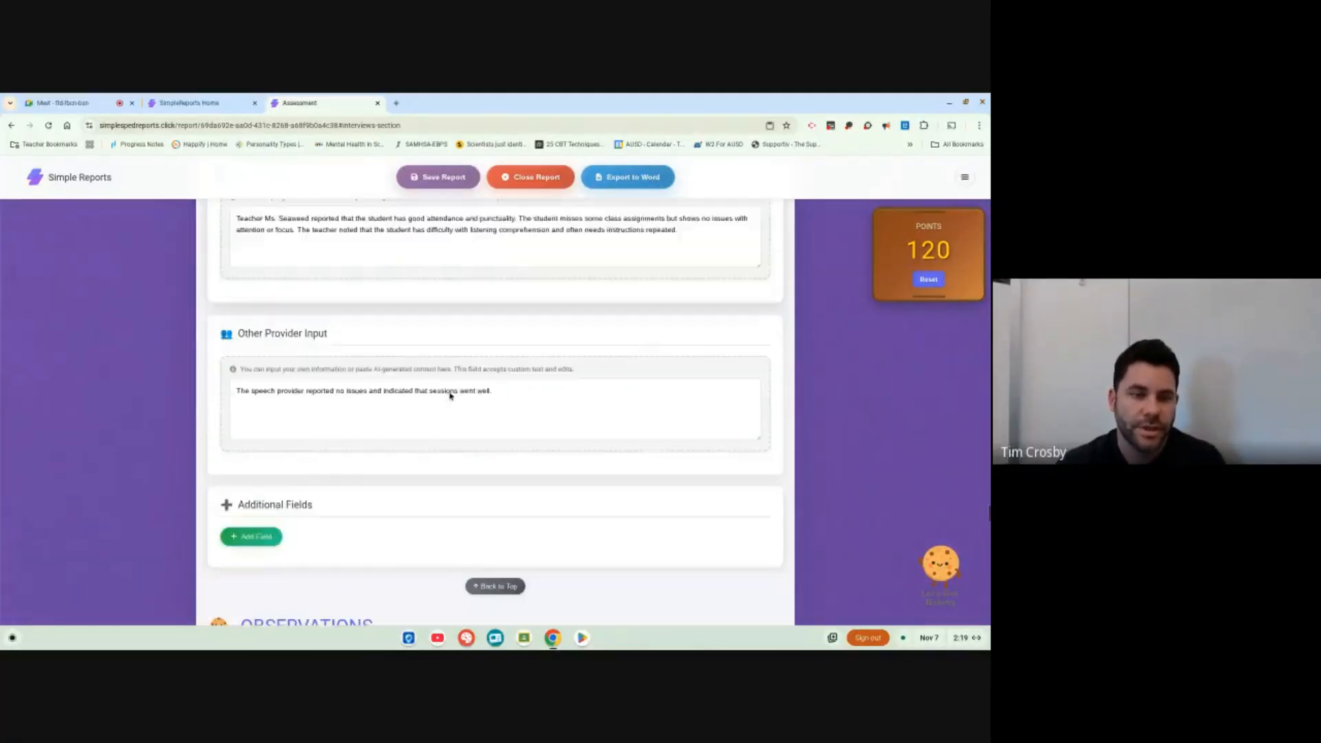
{"action": "left_click", "coordinate": [256, 365]}
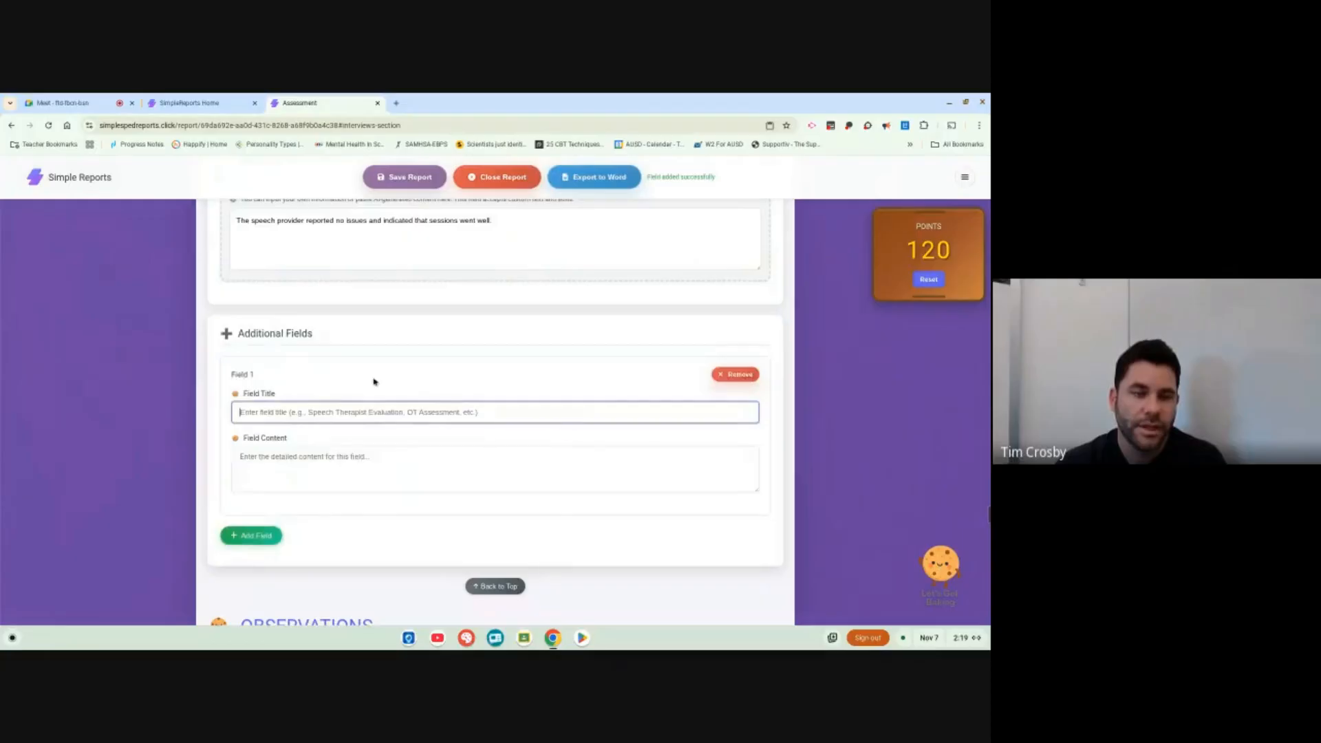
{"action": "scroll", "coordinate": [491, 528], "scroll_direction": "down", "scroll_amount": 2}
{"action": "scroll", "coordinate": [374, 279], "scroll_direction": "up", "scroll_amount": 4}
{"action": "scroll", "coordinate": [427, 487], "scroll_direction": "down", "scroll_amount": 5}
Return to the start of Interviews, mark the section as complete, and move on to the Observations section
{"action": "left_click", "coordinate": [489, 372]}
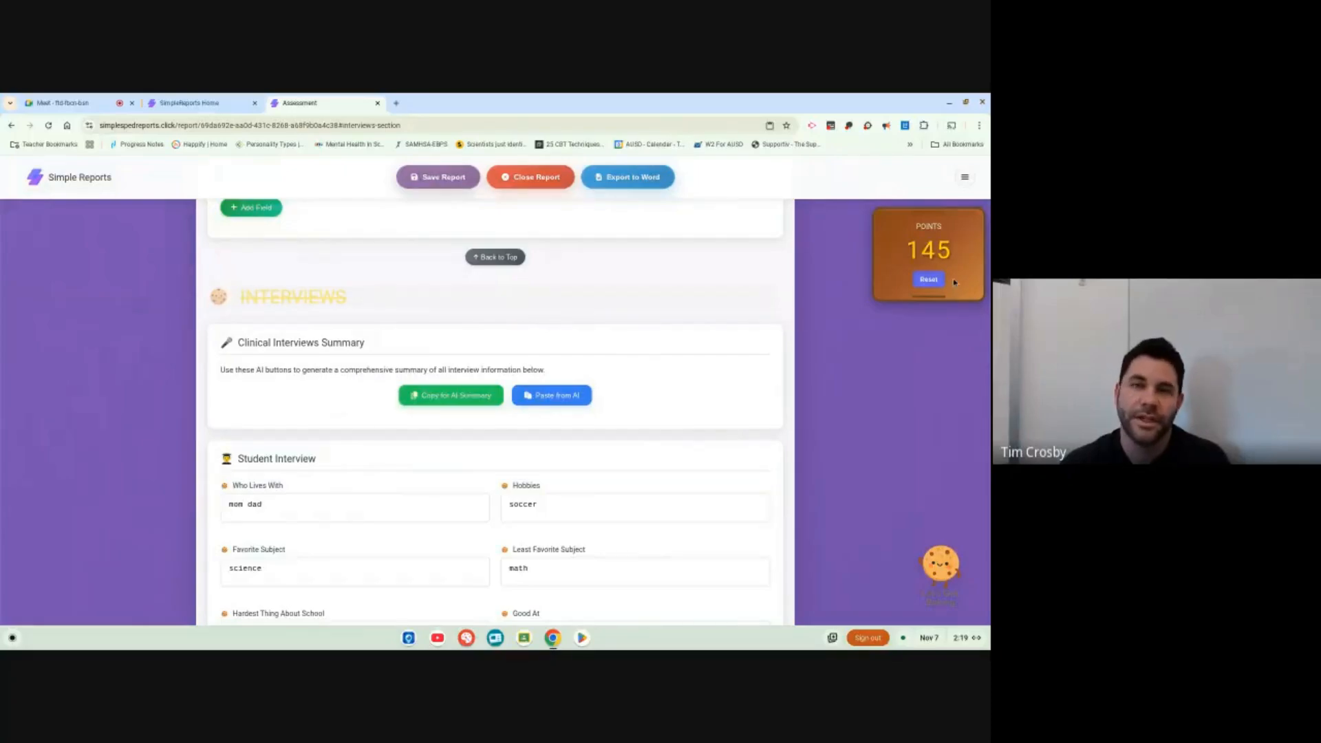
{"action": "scroll", "coordinate": [564, 368], "scroll_direction": "down", "scroll_amount": 15}
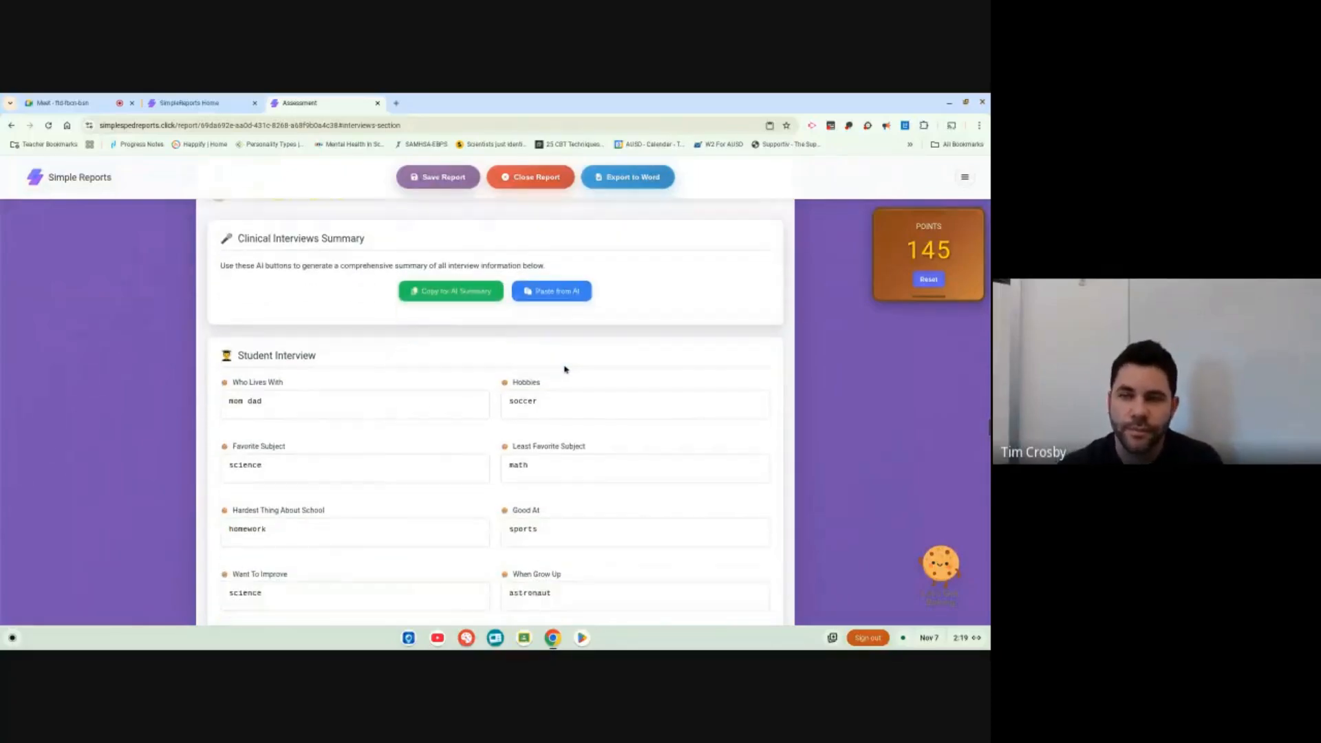
{"action": "scroll", "coordinate": [564, 369], "scroll_direction": "down", "scroll_amount": 20}
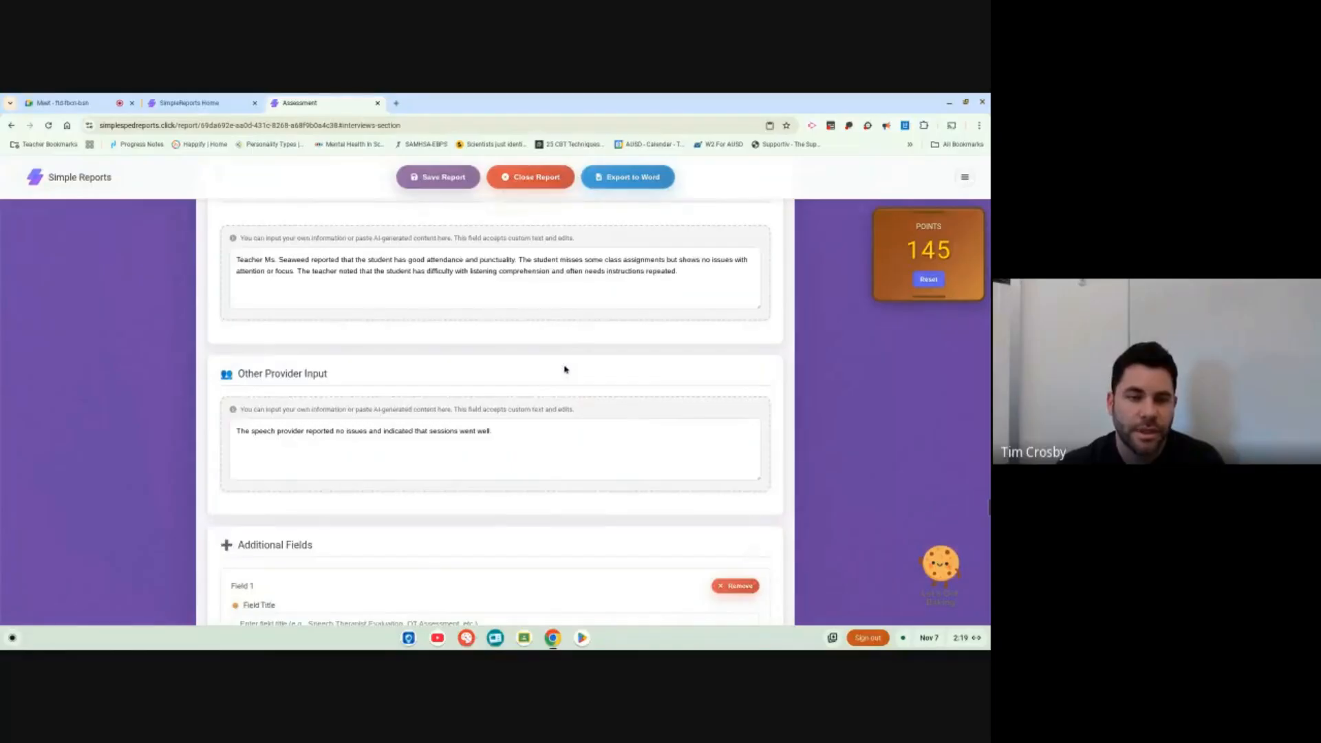
{"action": "scroll", "coordinate": [241, 373], "scroll_direction": "down", "scroll_amount": 3}
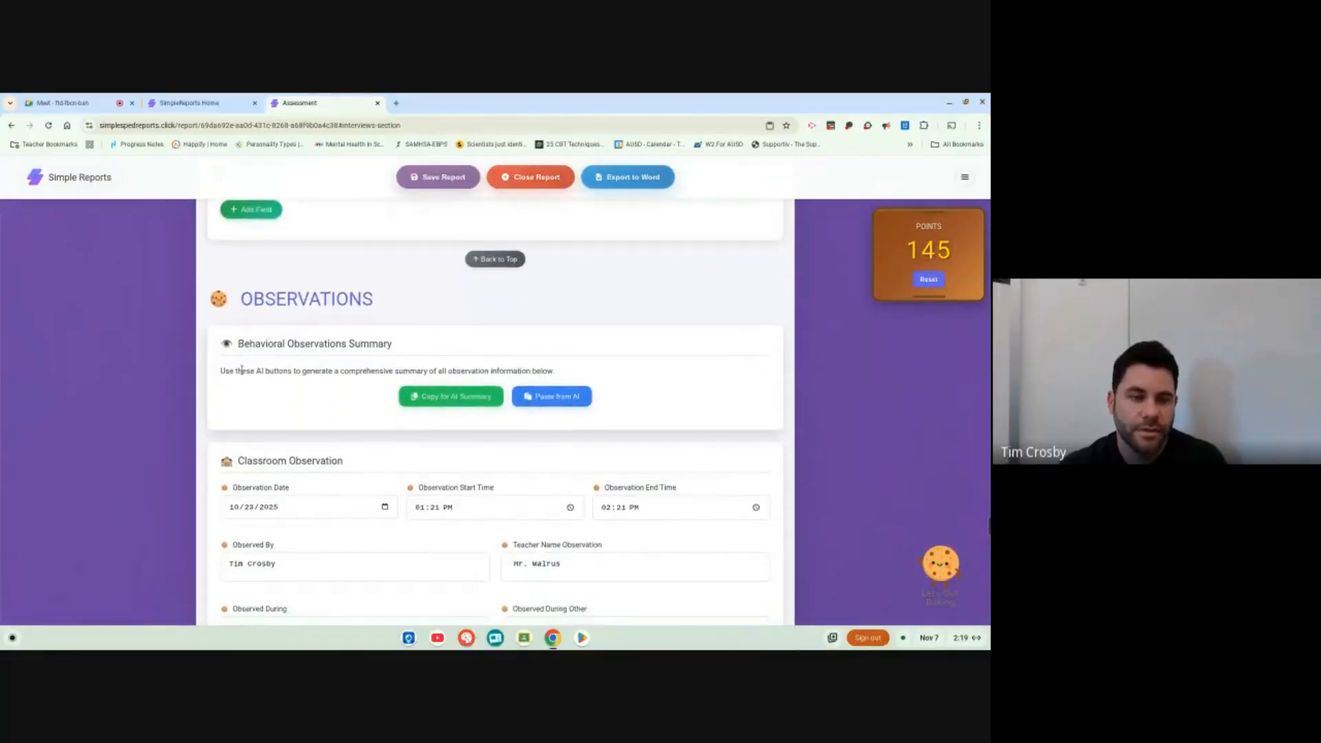
Set the Classroom Observation date to 10/15/2025 and look through the start time, end time, observer and teacher fields
{"action": "left_click", "coordinate": [386, 353]}
{"action": "left_click", "coordinate": [278, 440]}
{"action": "left_click", "coordinate": [571, 354]}
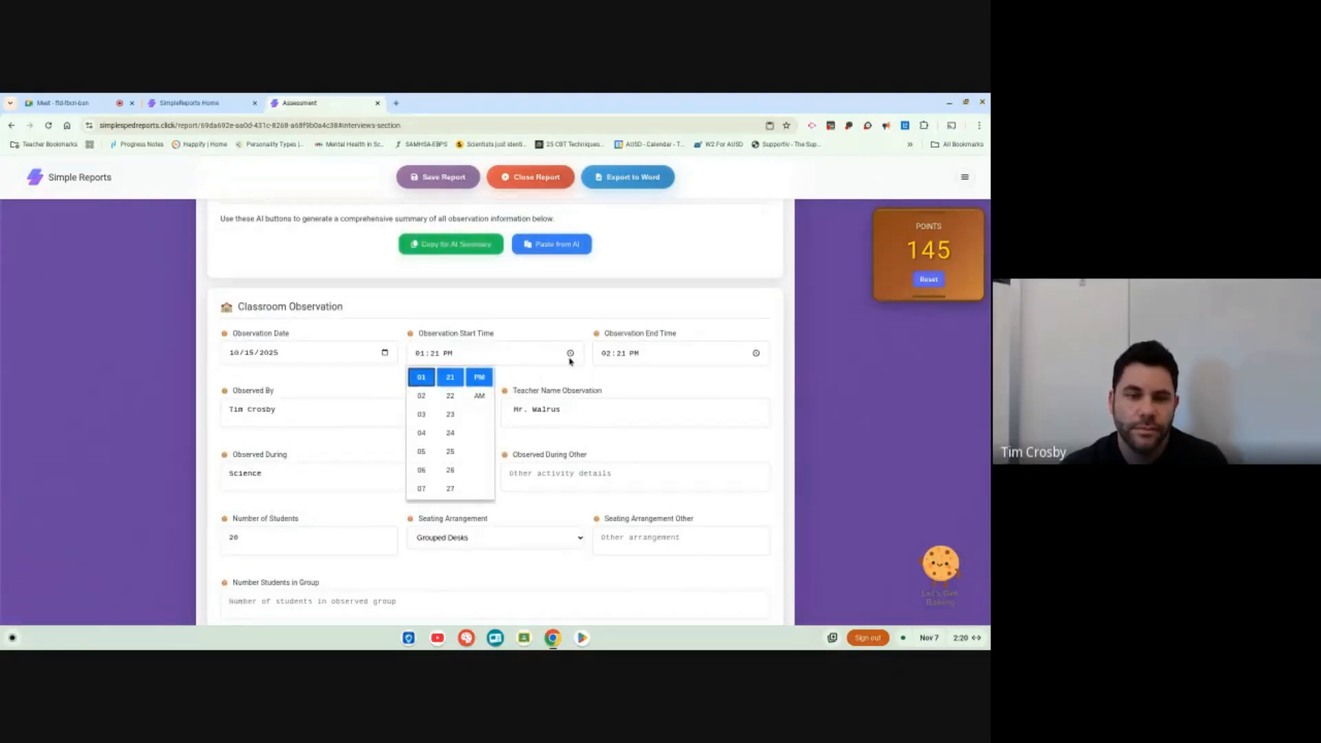
{"action": "key", "text": "Escape"}
{"action": "left_click", "coordinate": [675, 352]}
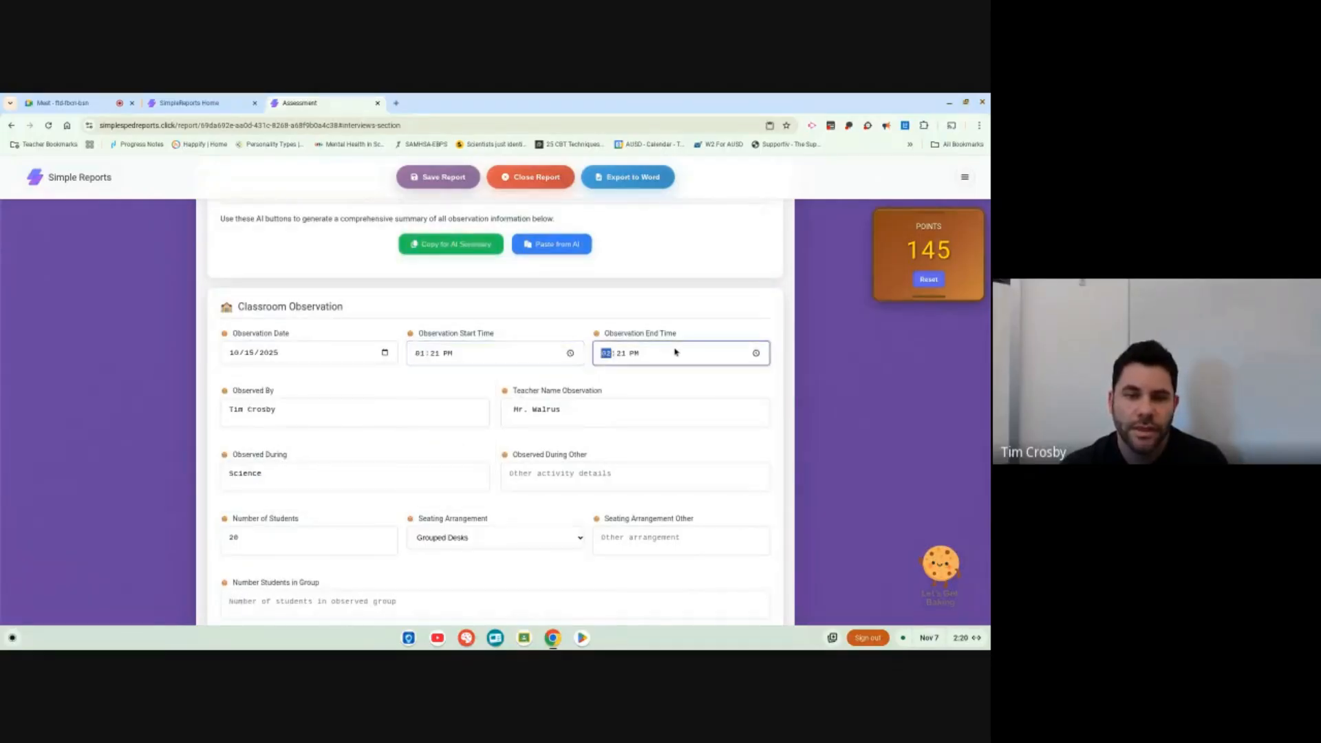
{"action": "left_click", "coordinate": [301, 422]}
{"action": "left_click", "coordinate": [581, 417]}
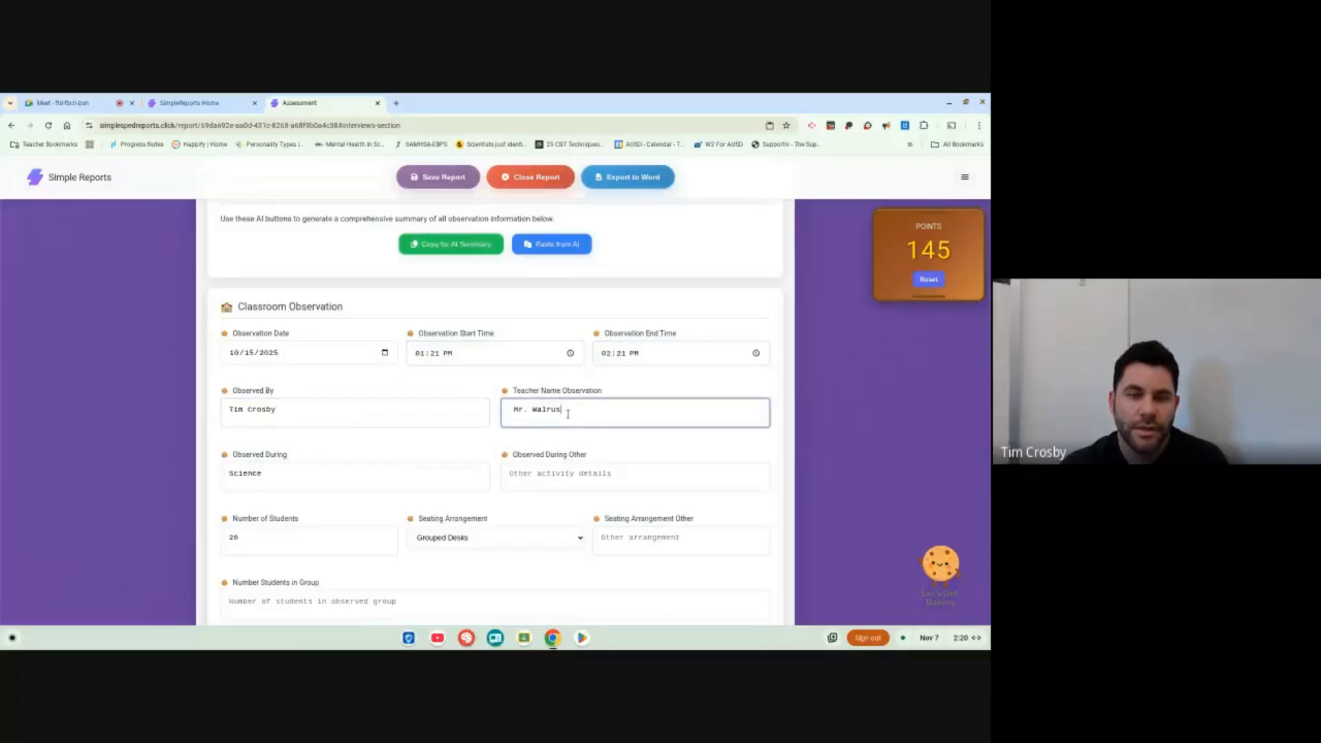
Look through the remaining observation fields and add one blank custom field under Additional Fields in the Observations section
{"action": "scroll", "coordinate": [568, 414], "scroll_direction": "down", "scroll_amount": 3}
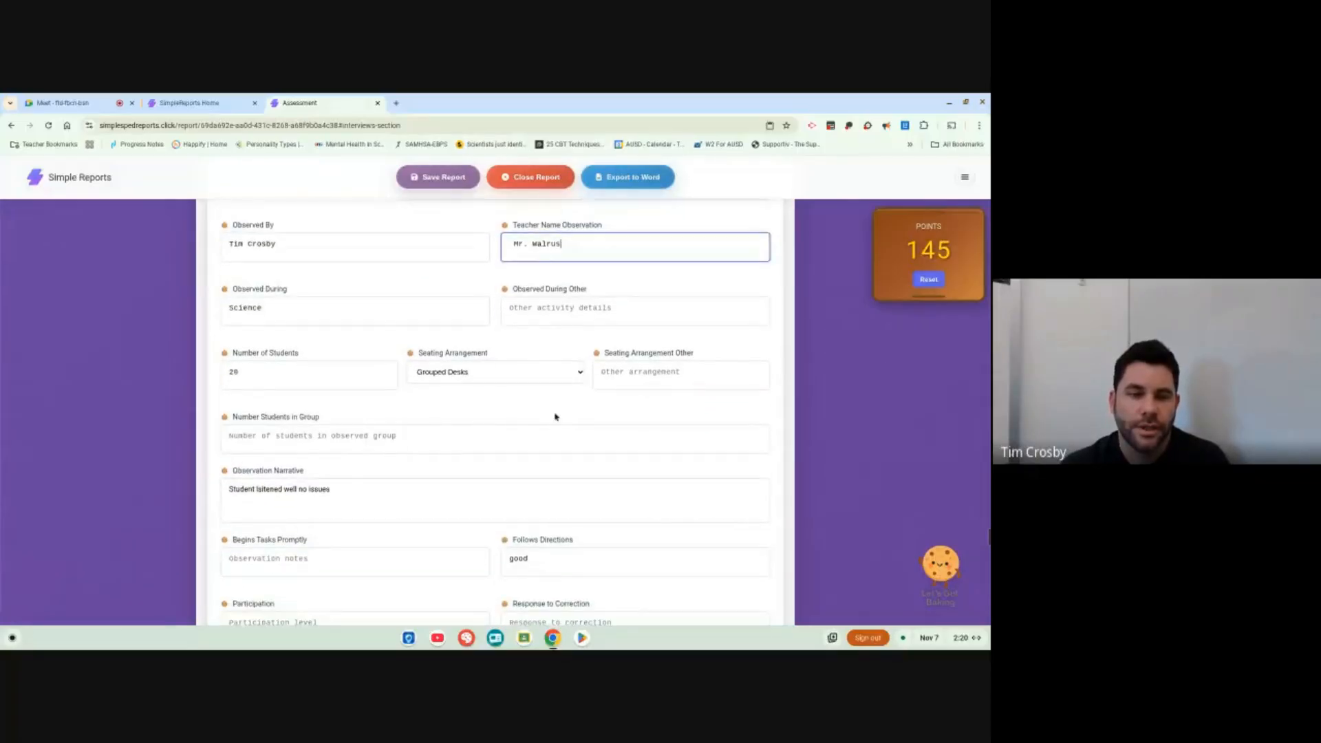
{"action": "scroll", "coordinate": [472, 323], "scroll_direction": "down", "scroll_amount": 1}
{"action": "scroll", "coordinate": [473, 323], "scroll_direction": "down", "scroll_amount": 3}
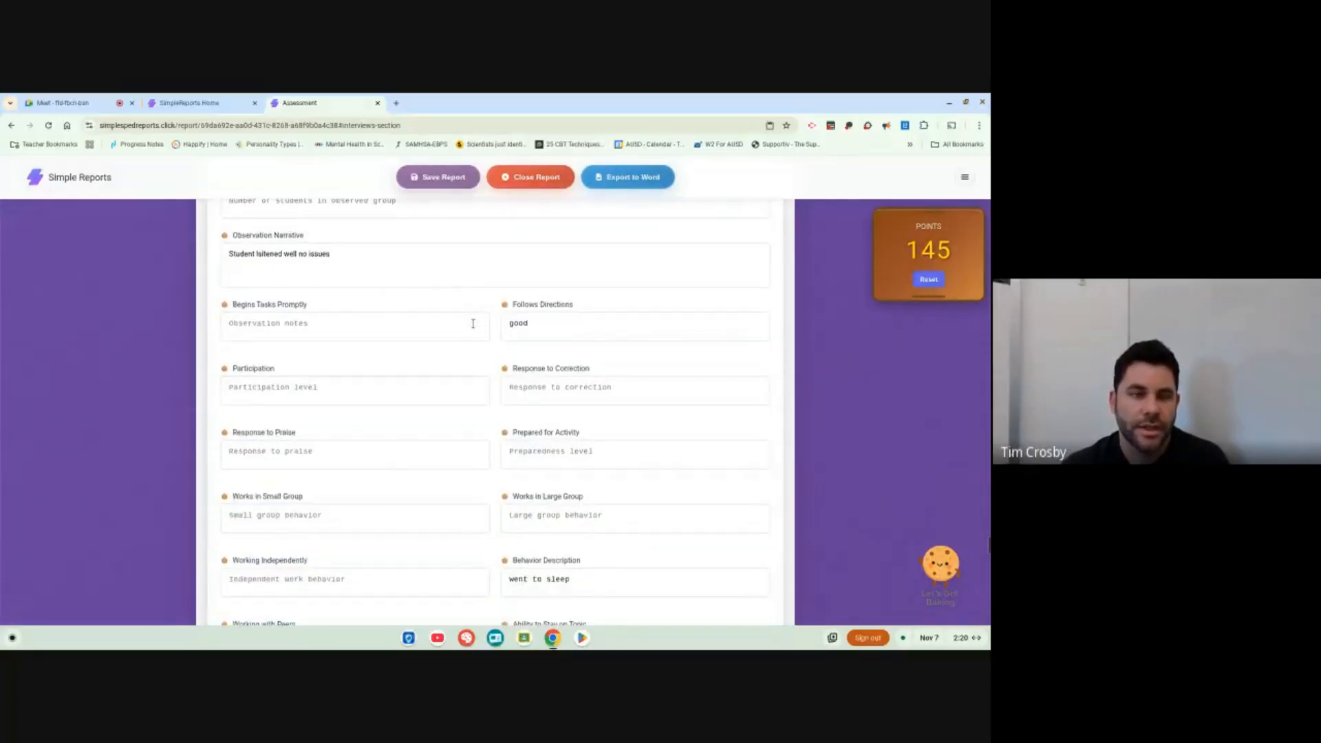
{"action": "scroll", "coordinate": [472, 323], "scroll_direction": "down", "scroll_amount": 3}
{"action": "scroll", "coordinate": [472, 323], "scroll_direction": "down", "scroll_amount": 7}
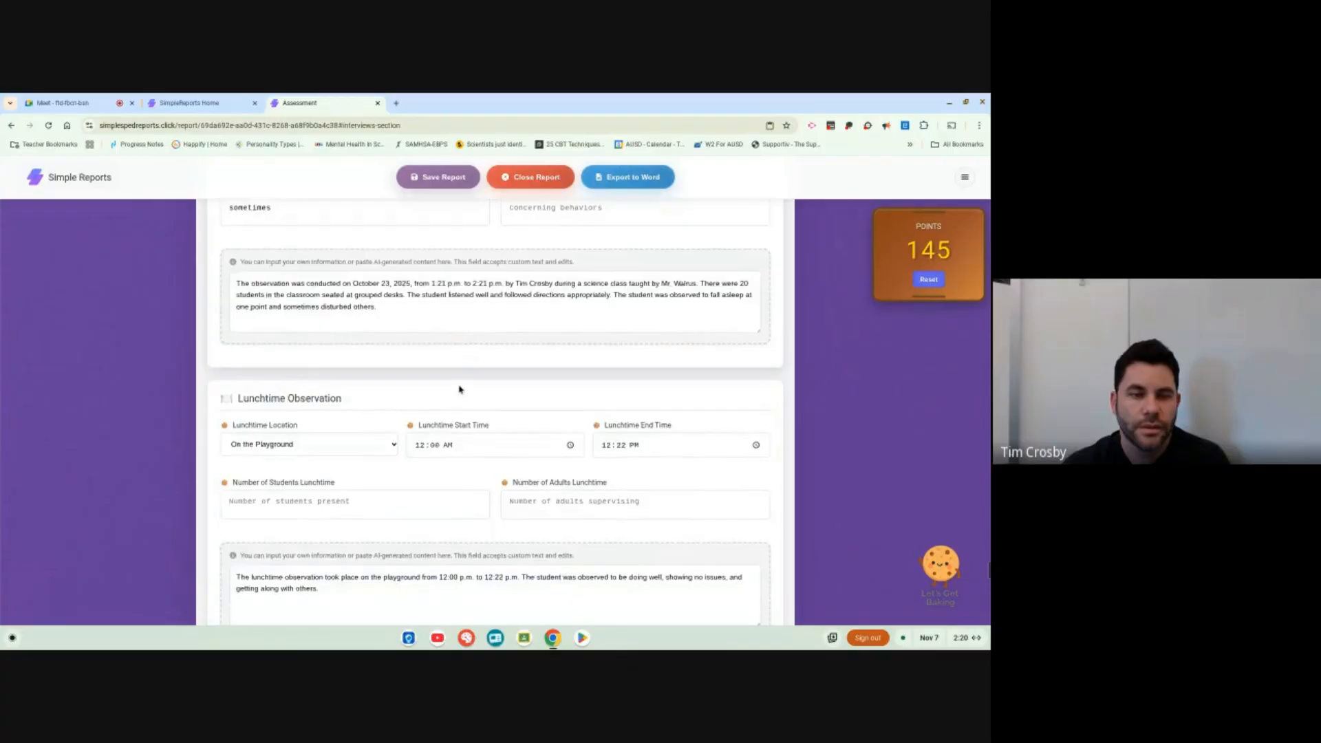
{"action": "scroll", "coordinate": [447, 371], "scroll_direction": "down", "scroll_amount": 3}
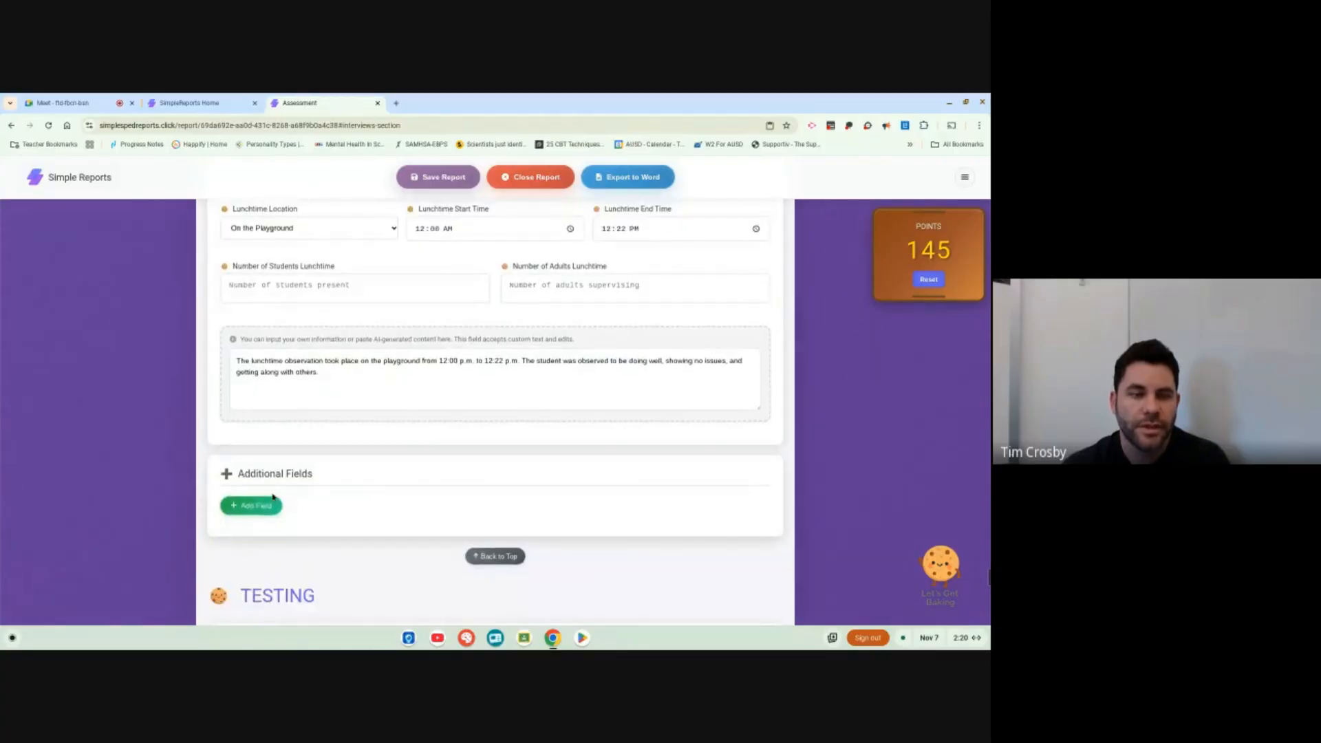
{"action": "left_click", "coordinate": [250, 507]}
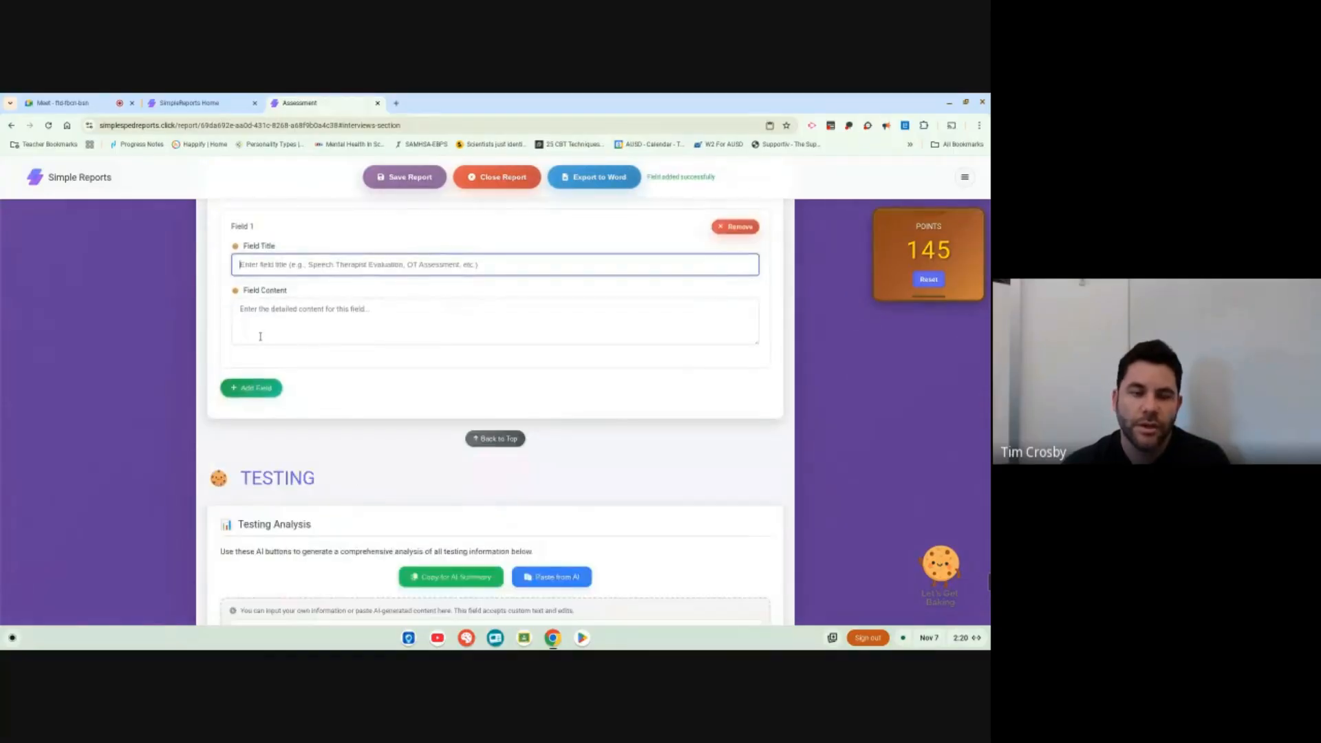
{"action": "left_click", "coordinate": [307, 312]}
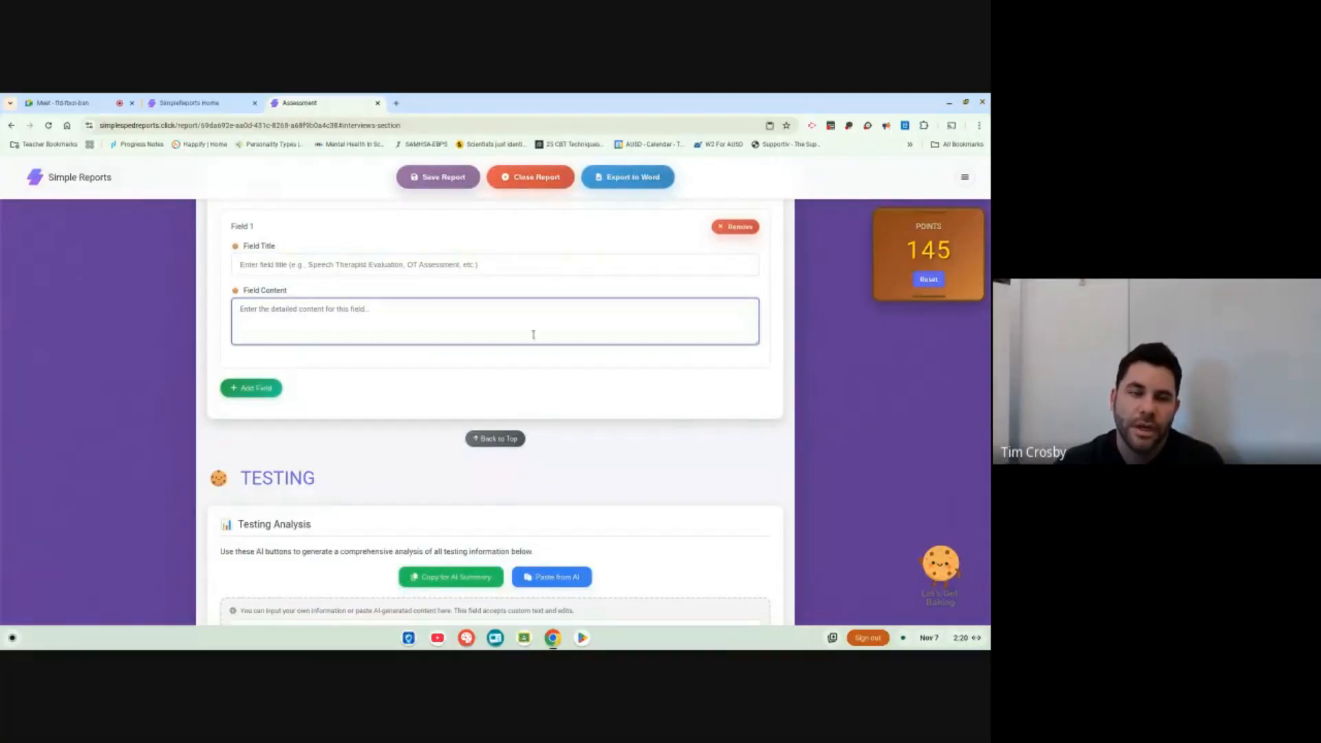
Copy the observation information for an AI summary and paste the copied text back through the Behavioral Observations Summary
{"action": "scroll", "coordinate": [509, 434], "scroll_direction": "up", "scroll_amount": 10}
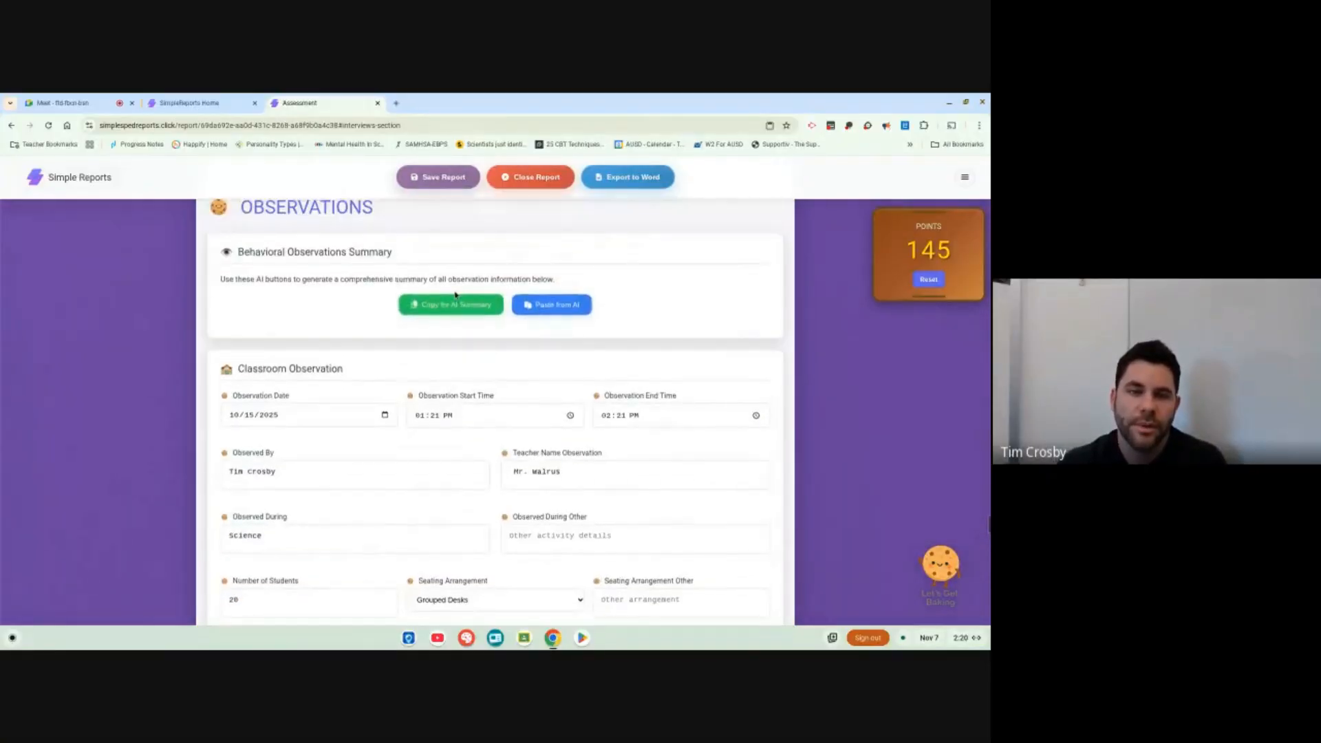
{"action": "left_click", "coordinate": [461, 297]}
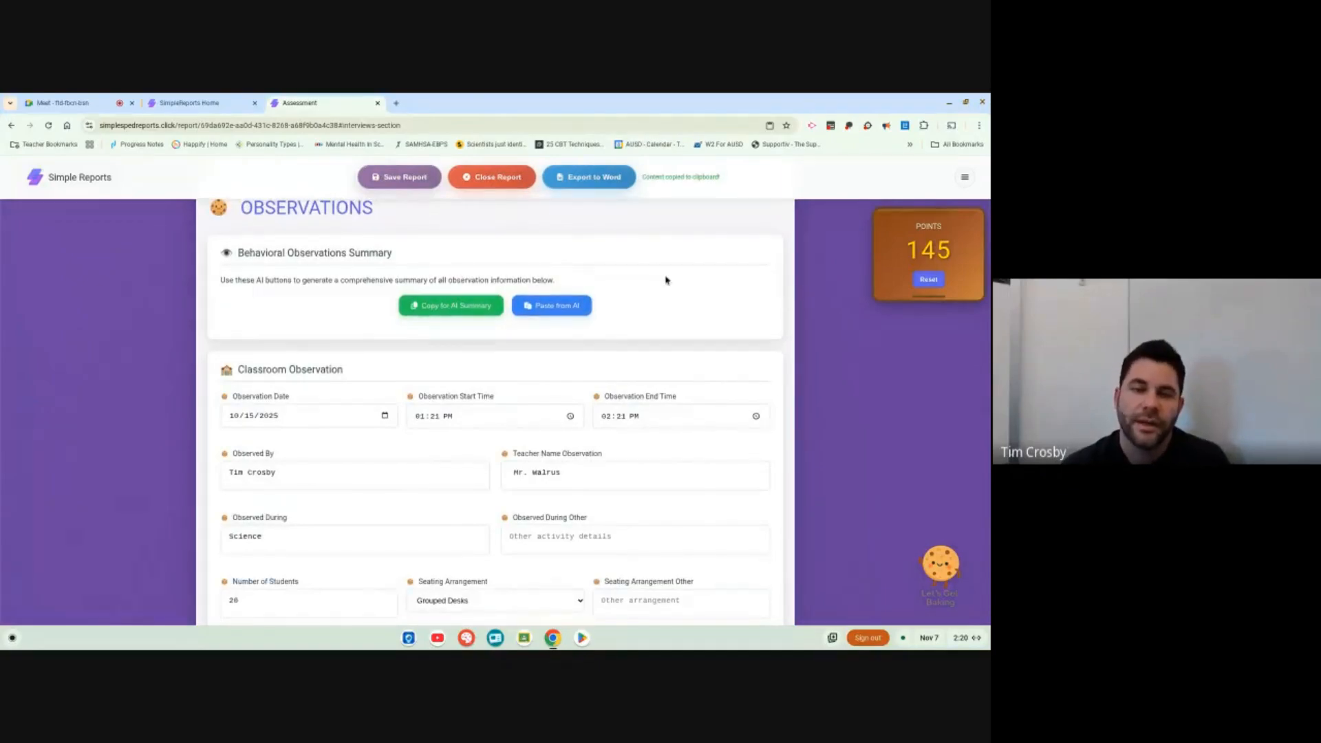
{"action": "left_click", "coordinate": [555, 305]}
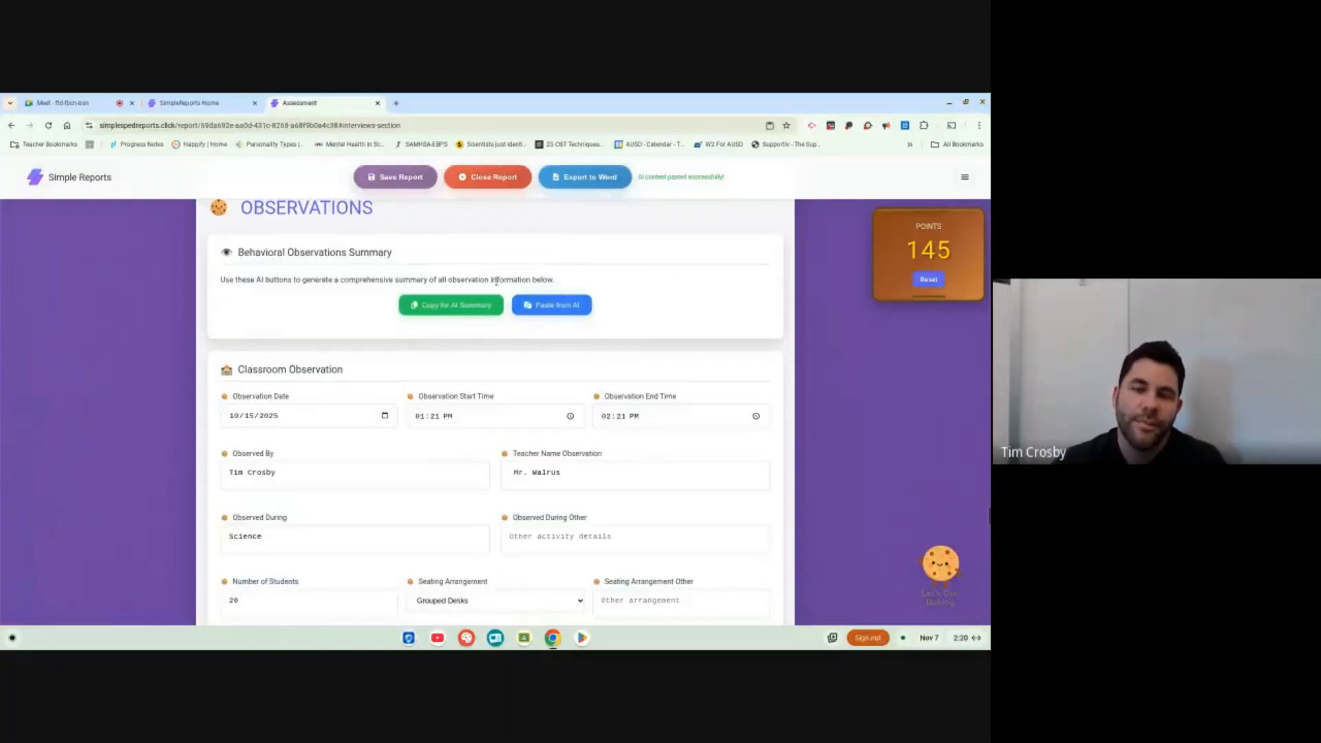
{"action": "scroll", "coordinate": [496, 282], "scroll_direction": "down", "scroll_amount": 1}
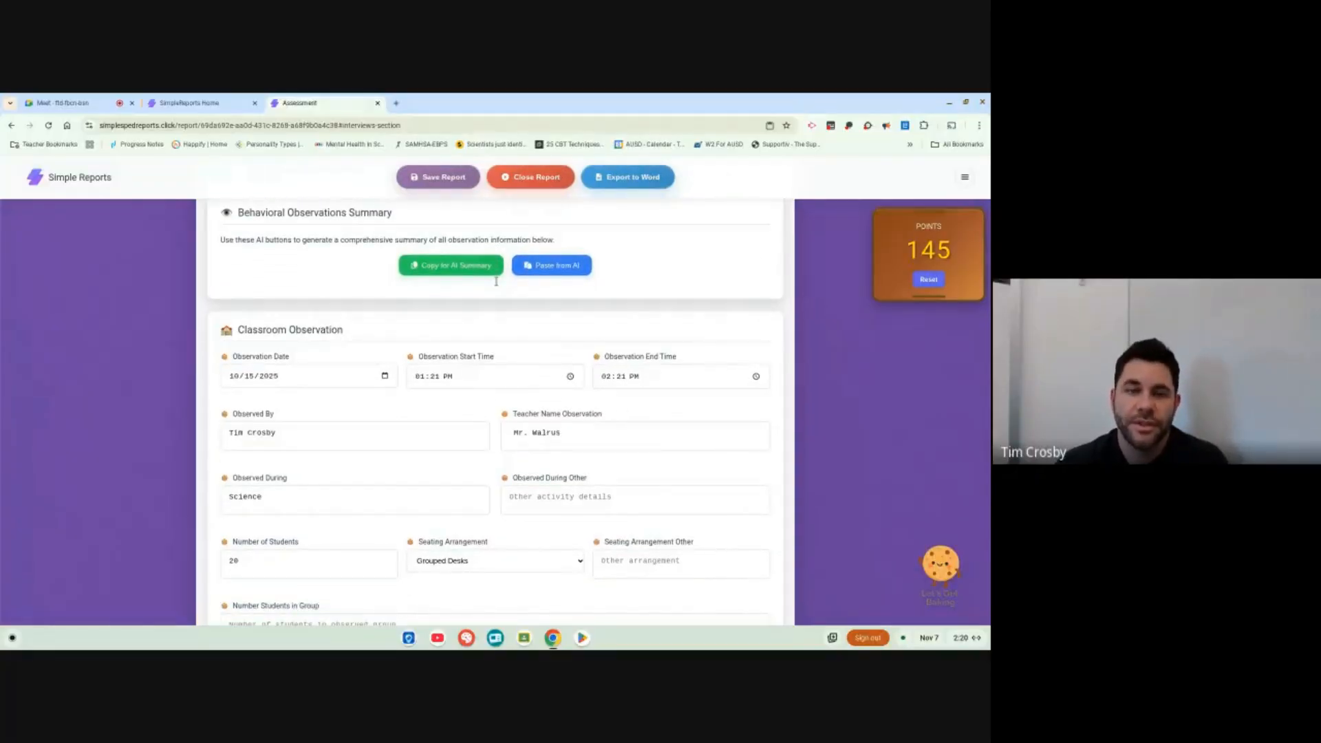
Mark the Observations section as complete and move on past the pasted text to the Testing section
{"action": "scroll", "coordinate": [259, 306], "scroll_direction": "up", "scroll_amount": 3}
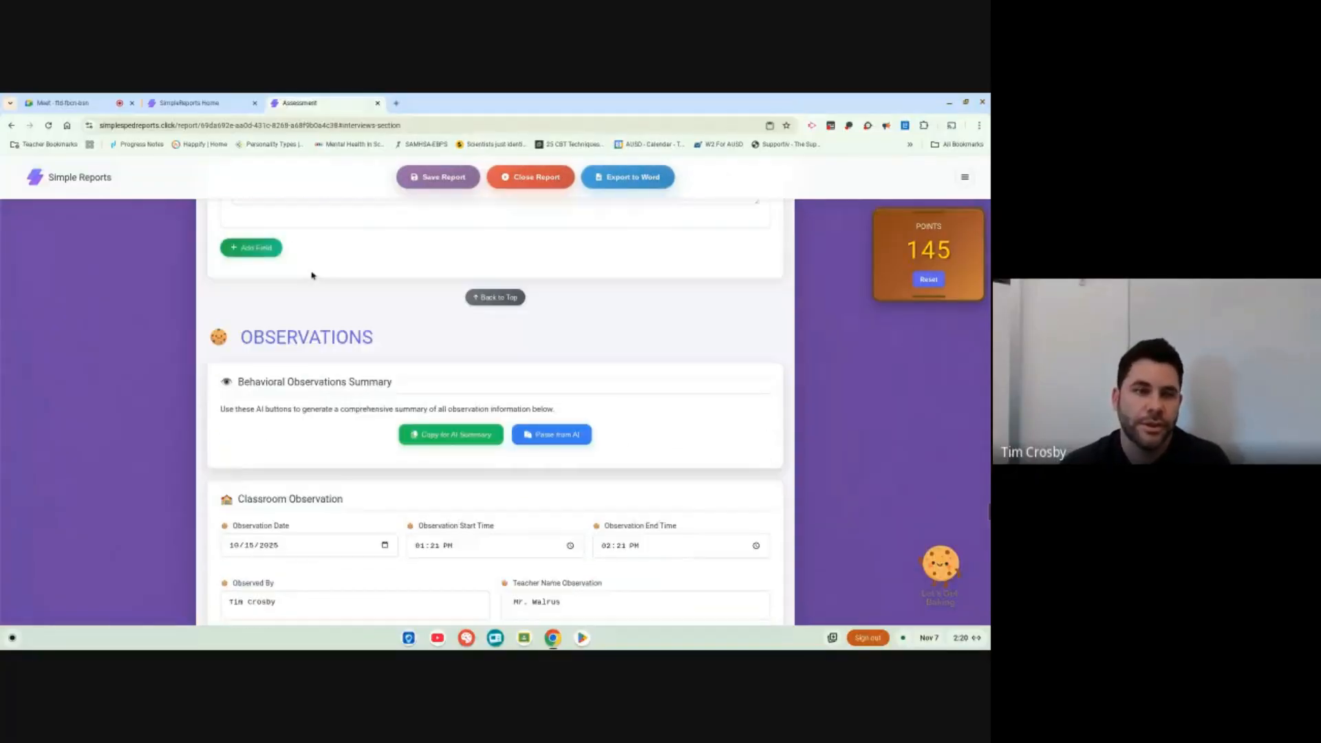
{"action": "left_click", "coordinate": [220, 358]}
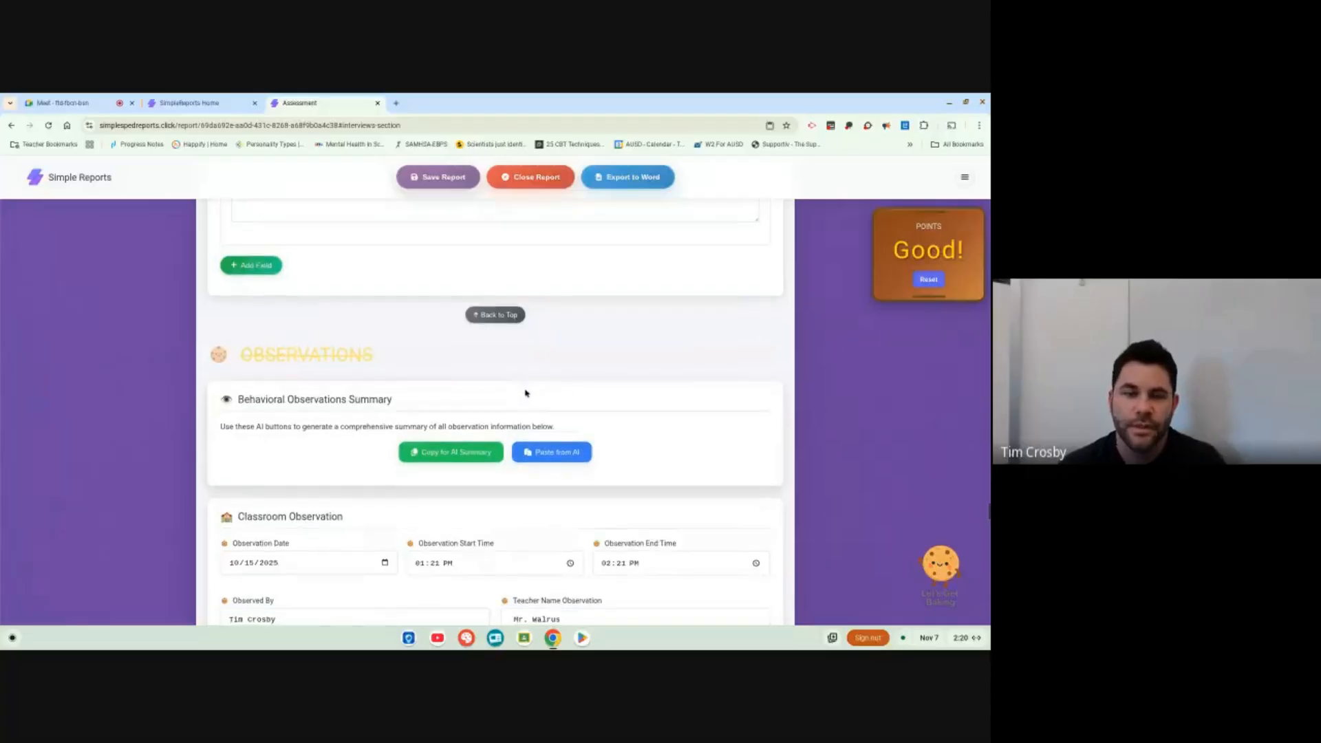
{"action": "scroll", "coordinate": [524, 394], "scroll_direction": "down", "scroll_amount": 12}
{"action": "scroll", "coordinate": [518, 384], "scroll_direction": "down", "scroll_amount": 15}
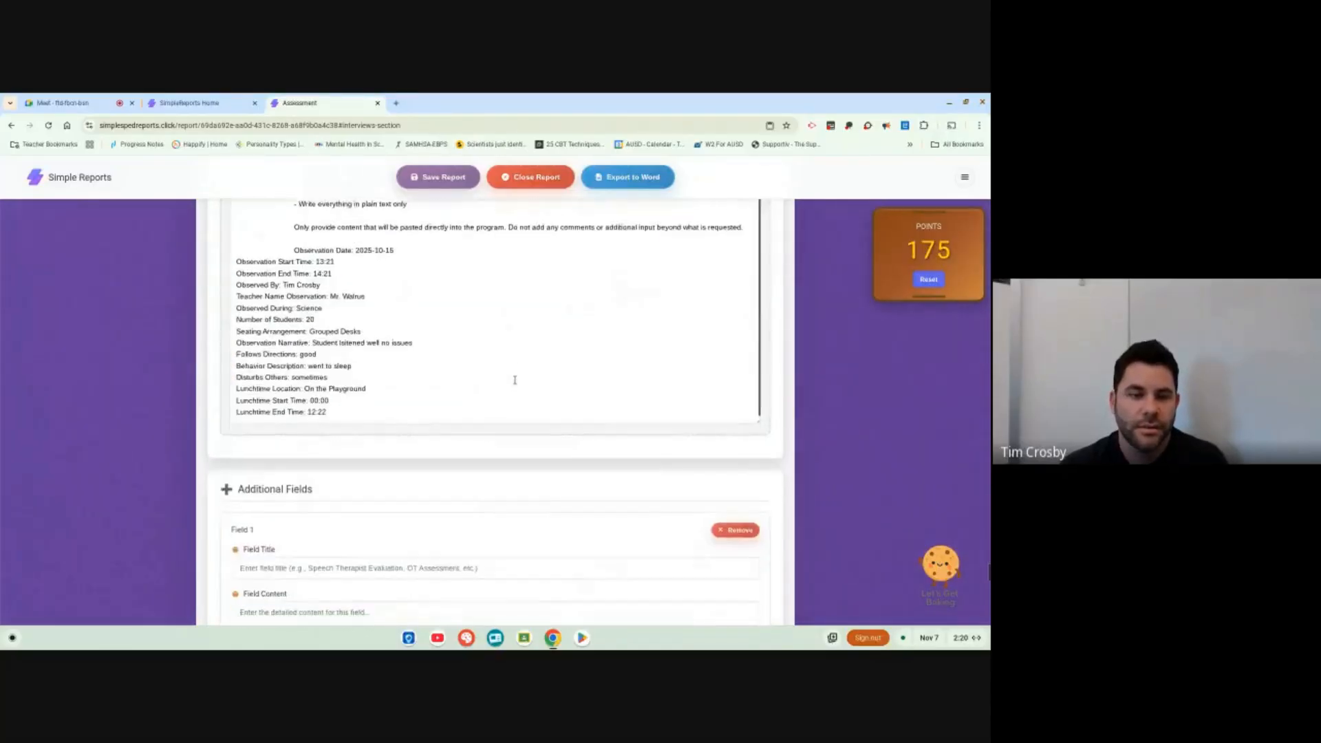
{"action": "scroll", "coordinate": [515, 383], "scroll_direction": "up", "scroll_amount": 2}
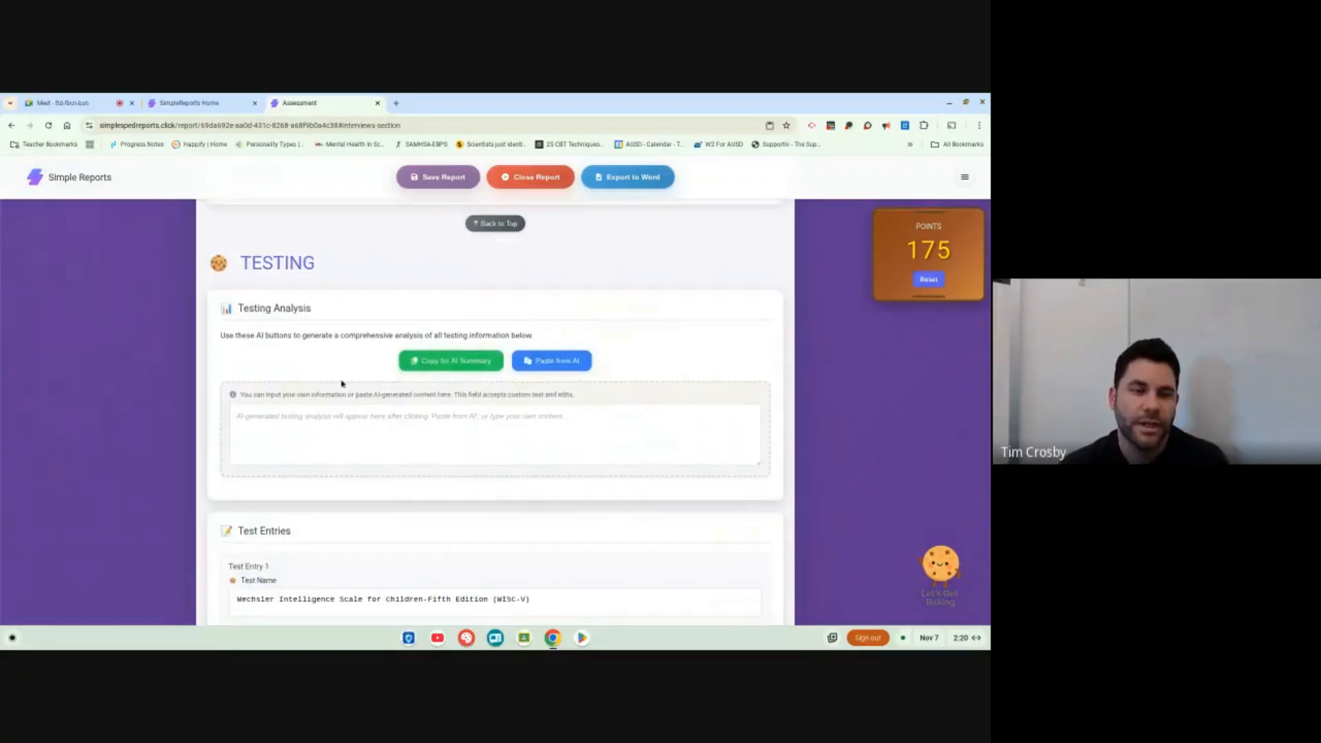
Clear the description of Test Entry 1 and replace its test name with "WISC-"
{"action": "scroll", "coordinate": [342, 383], "scroll_direction": "down", "scroll_amount": 5}
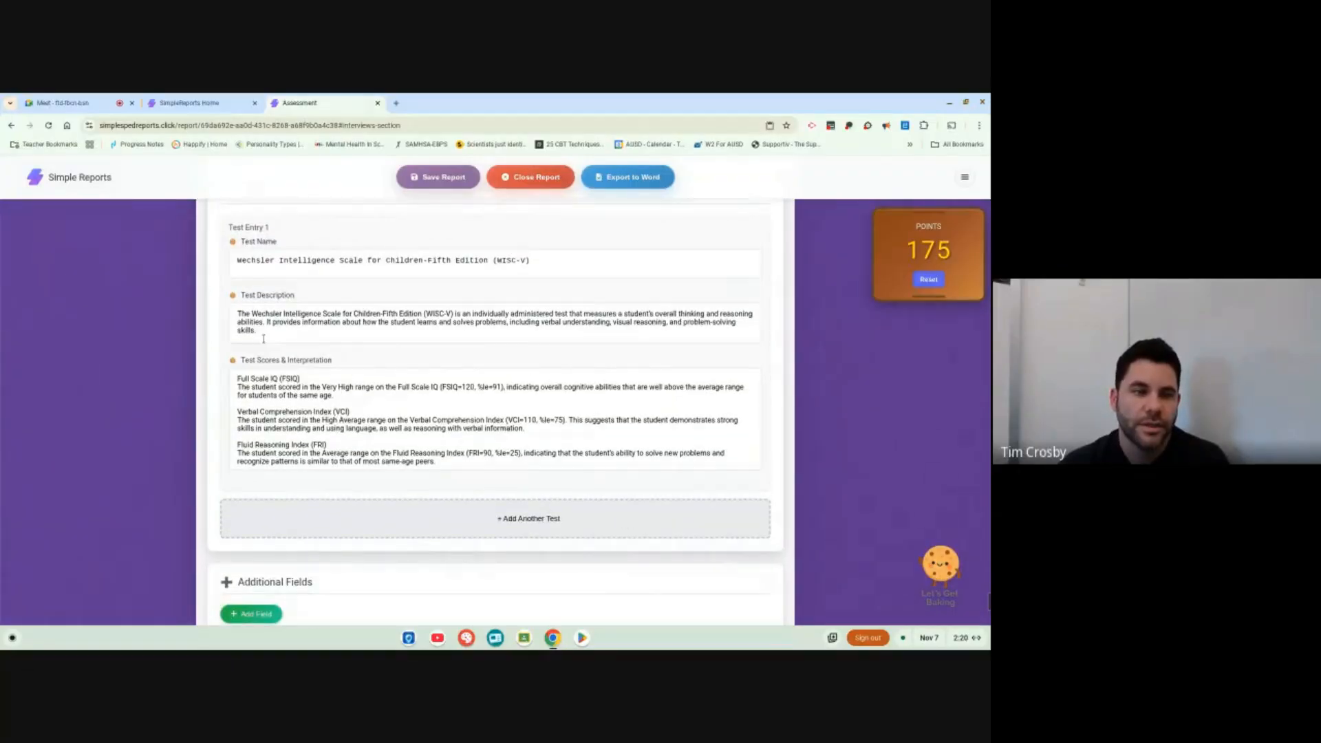
{"action": "key", "text": "ctrl+a"}
{"action": "key", "text": "BackSpace"}
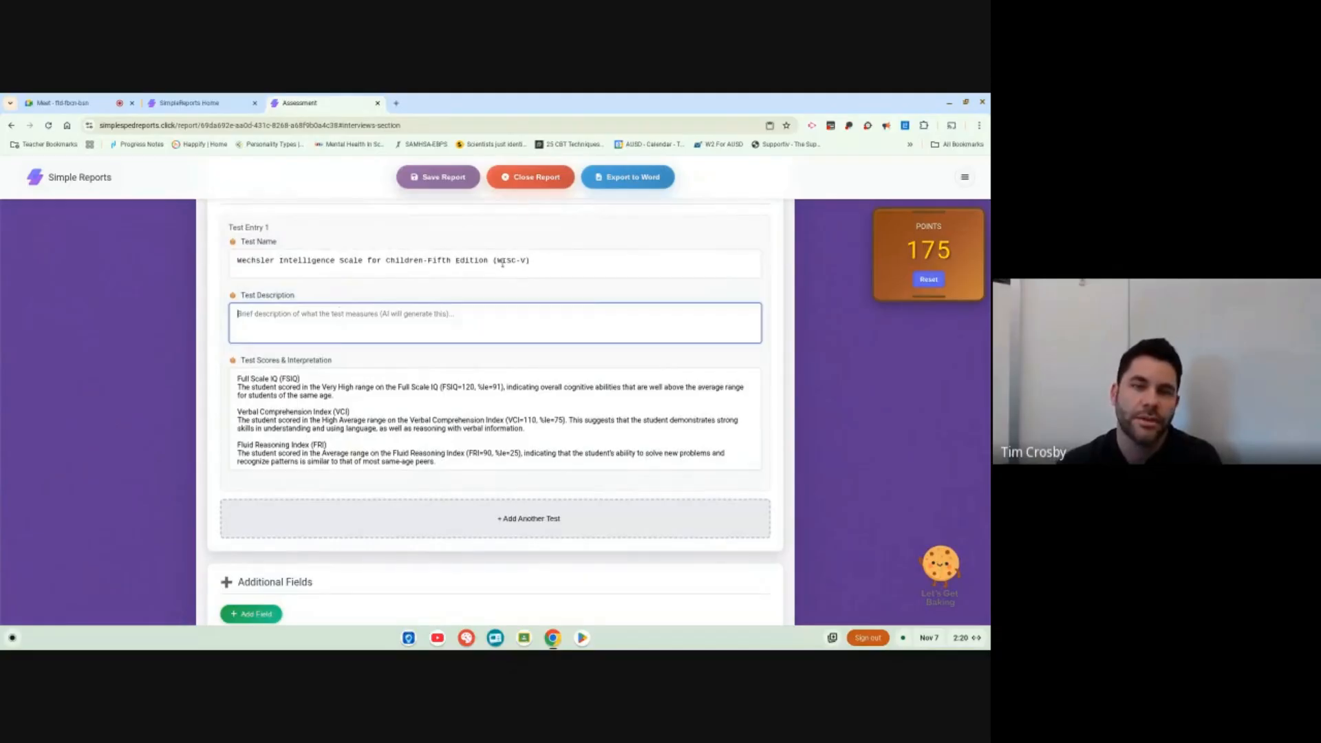
{"action": "left_click_drag", "start_coordinate": [495, 262], "coordinate": [86, 308]}
{"action": "key", "text": "BackSpace"}
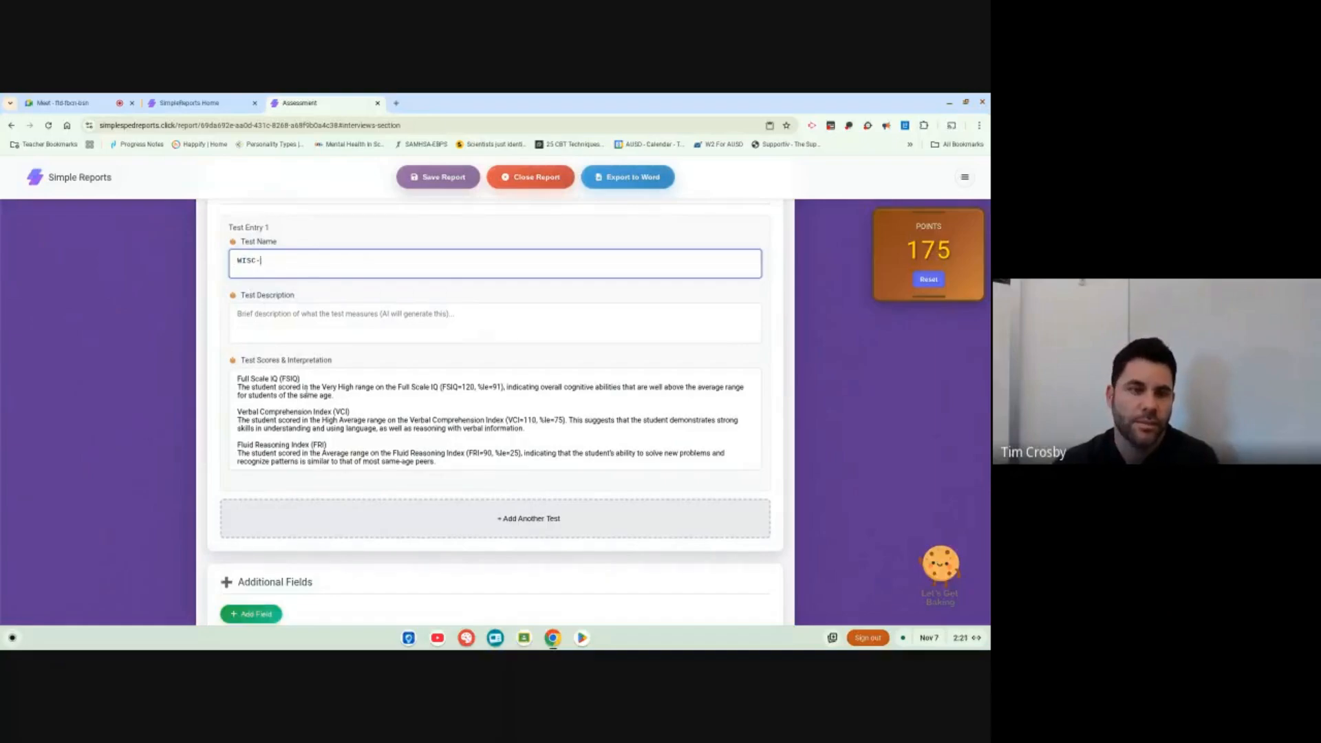
Replace the Test Scores & Interpretation text of Test Entry 1 with "vci =100 FSIQ=120"
{"action": "left_click_drag", "start_coordinate": [238, 381], "coordinate": [502, 488]}
{"action": "type", "text": "V"}
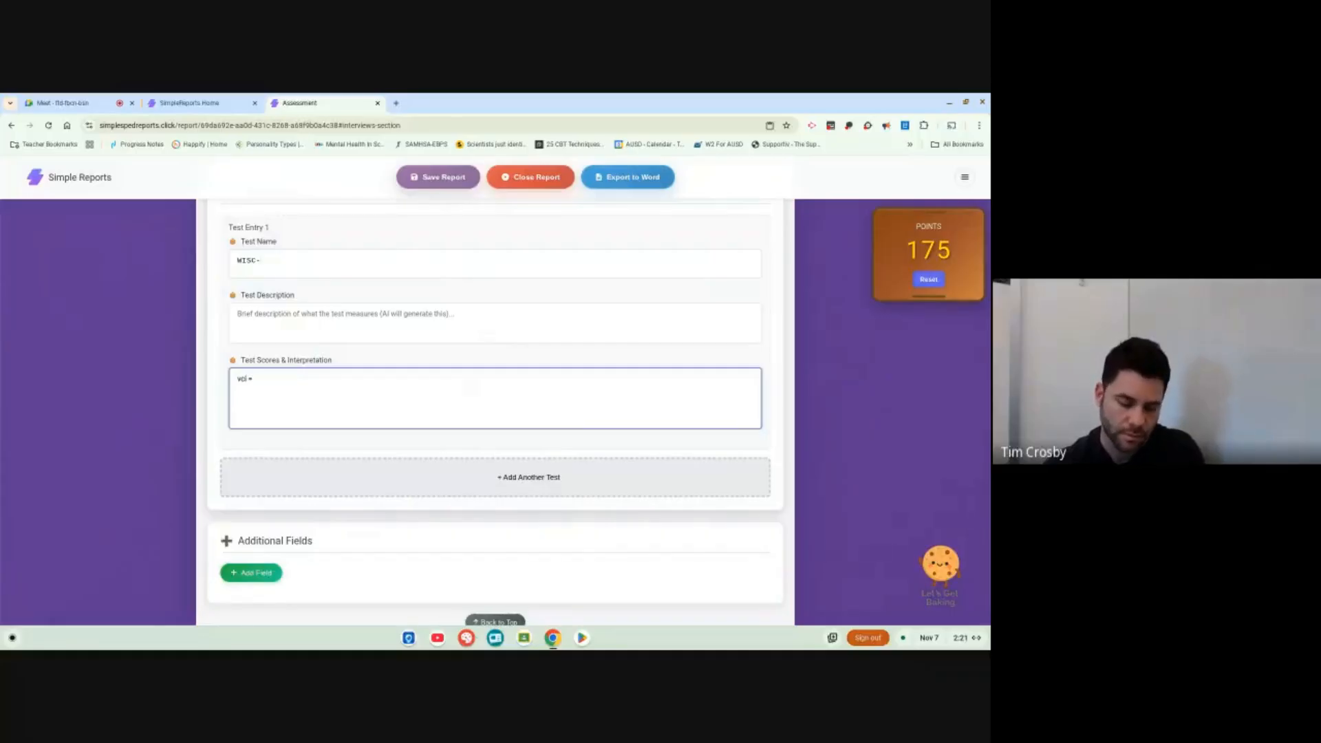
{"action": "type", "text": "ci =100 FSIQ=120"}
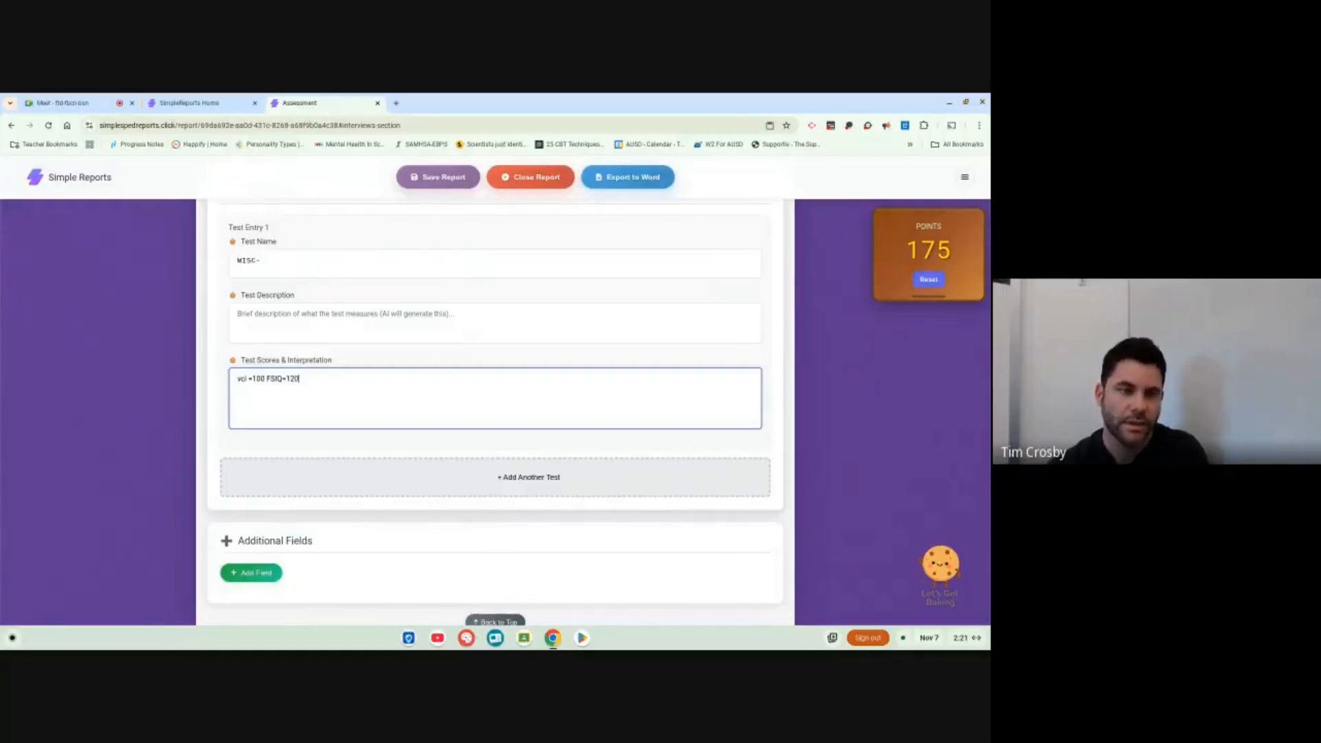
Copy the testing information for an AI summary and paste the copied text back through Testing Analysis
{"action": "left_click", "coordinate": [391, 335]}
{"action": "scroll", "coordinate": [391, 335], "scroll_direction": "up", "scroll_amount": 5}
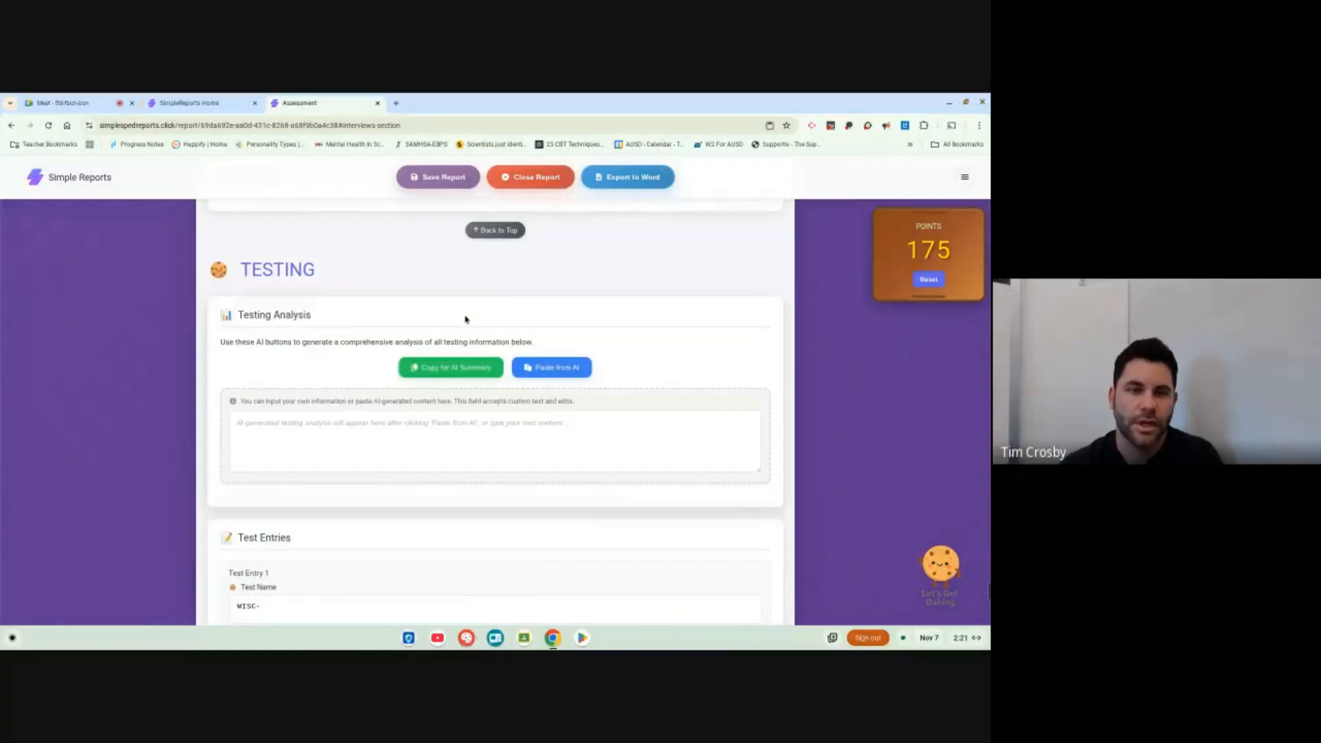
{"action": "left_click", "coordinate": [455, 369]}
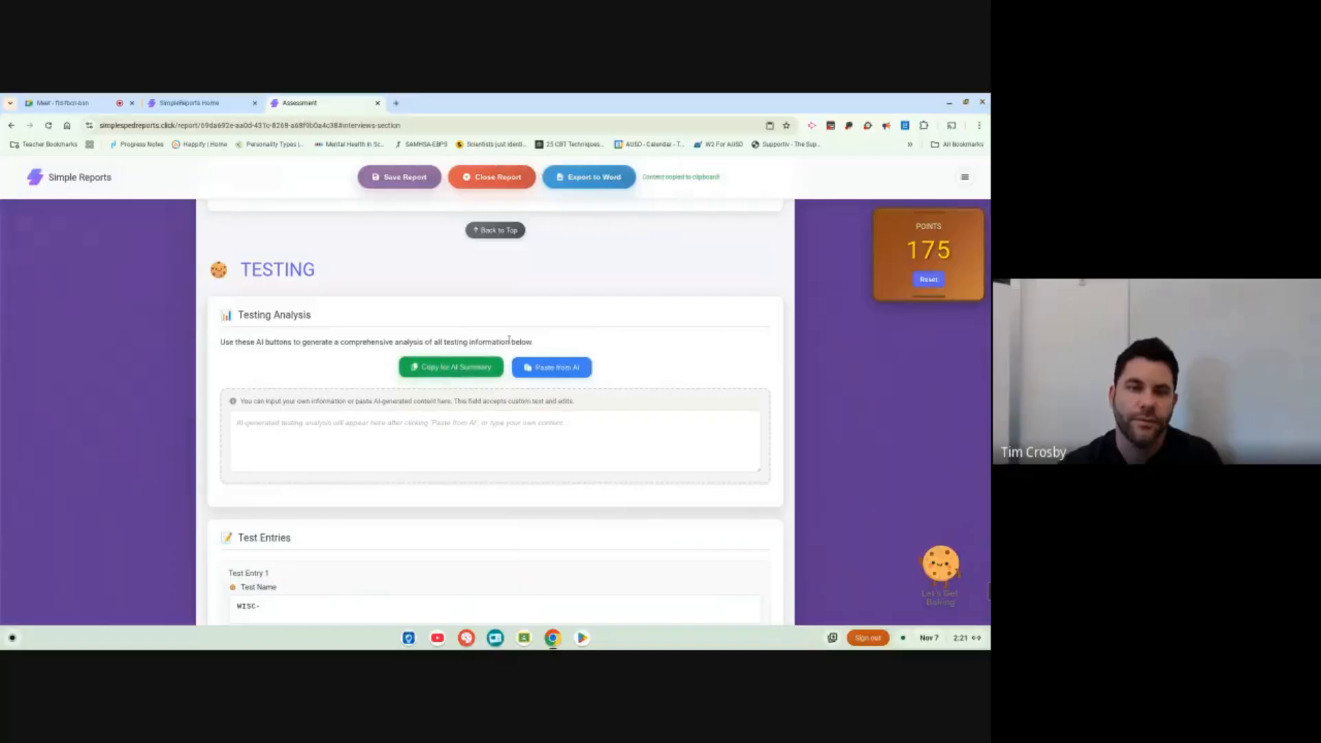
{"action": "left_click", "coordinate": [554, 367]}
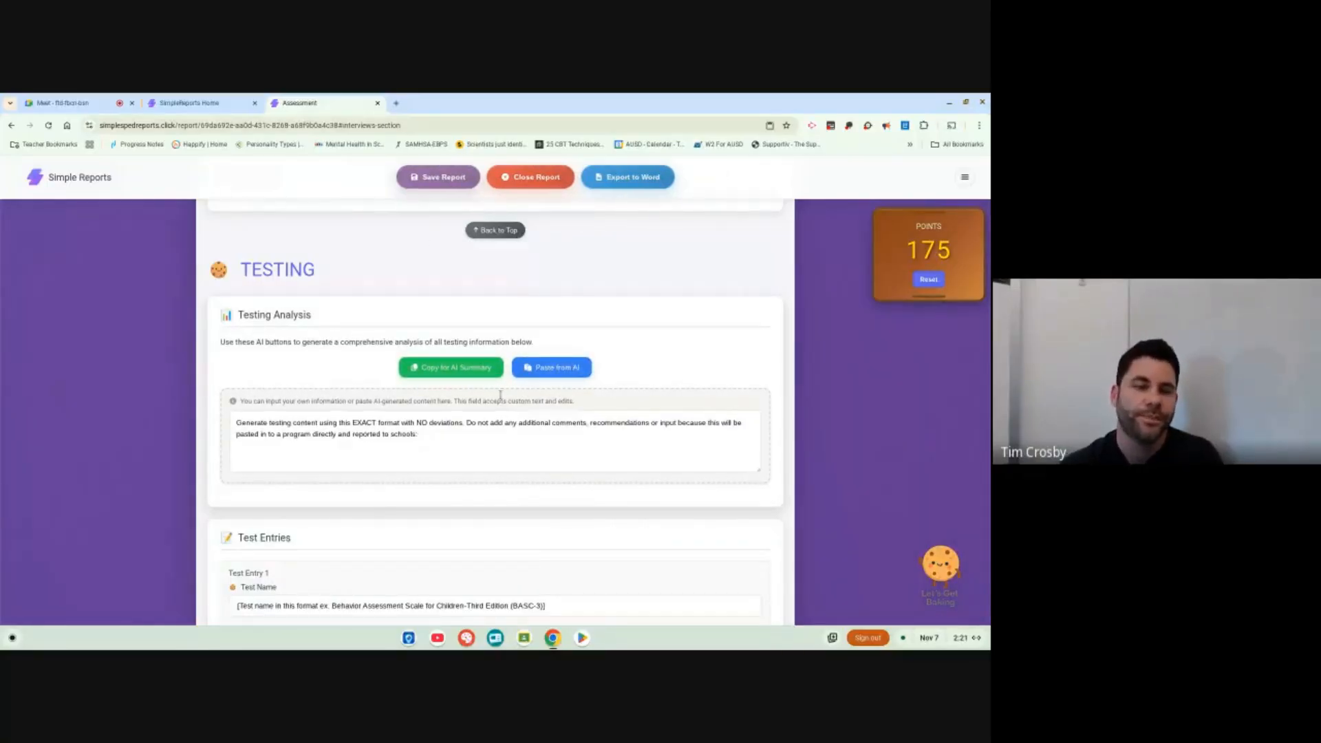
Look over the filled test entries, mark the Testing section as complete and move on to the Summary section
{"action": "scroll", "coordinate": [482, 413], "scroll_direction": "down", "scroll_amount": 5}
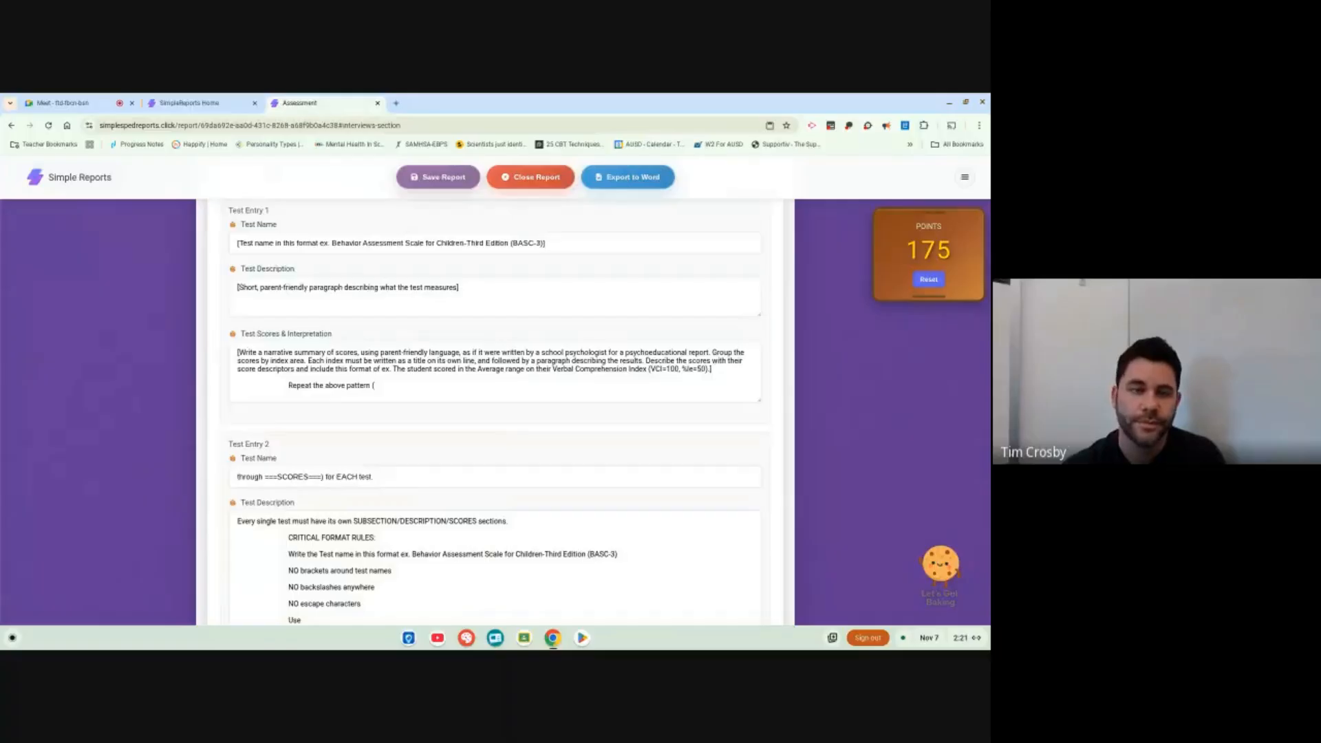
{"action": "scroll", "coordinate": [340, 403], "scroll_direction": "up", "scroll_amount": 6}
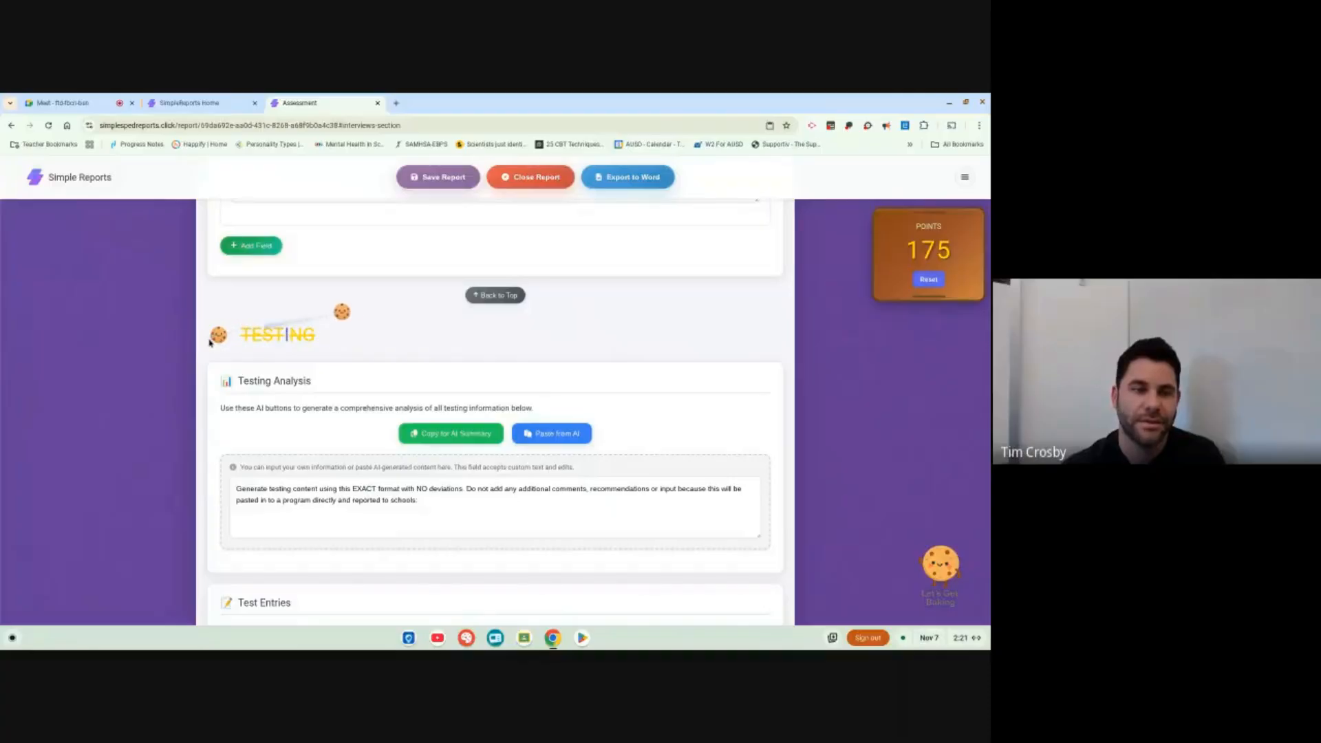
{"action": "scroll", "coordinate": [408, 331], "scroll_direction": "down", "scroll_amount": 10}
{"action": "scroll", "coordinate": [408, 331], "scroll_direction": "down", "scroll_amount": 10}
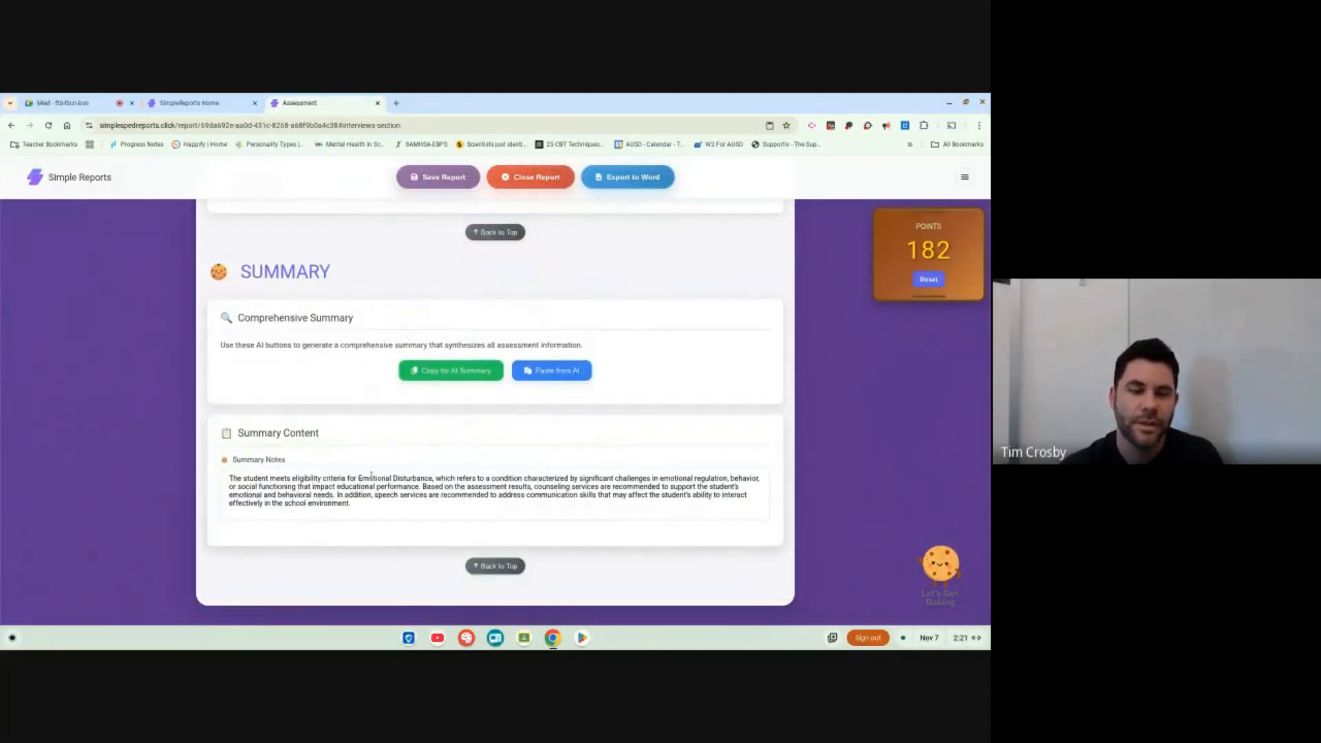
Replace the Summary Notes with "qualified for emotional disavbioi", copy them for an AI summary and paste the copied text back
{"action": "triple_click", "coordinate": [387, 506]}
{"action": "left_click", "coordinate": [452, 502]}
{"action": "type", "text": "qualified for emotional disavbioi"}
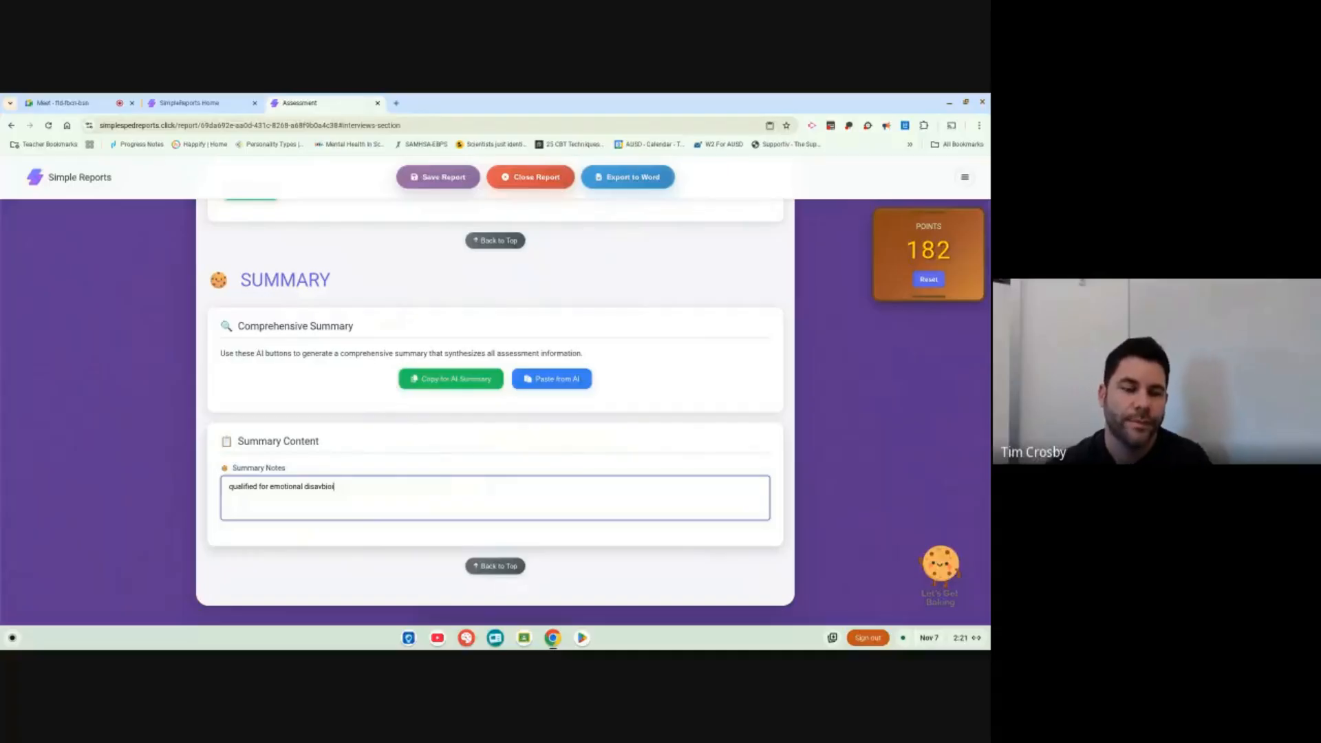
{"action": "left_click", "coordinate": [458, 386]}
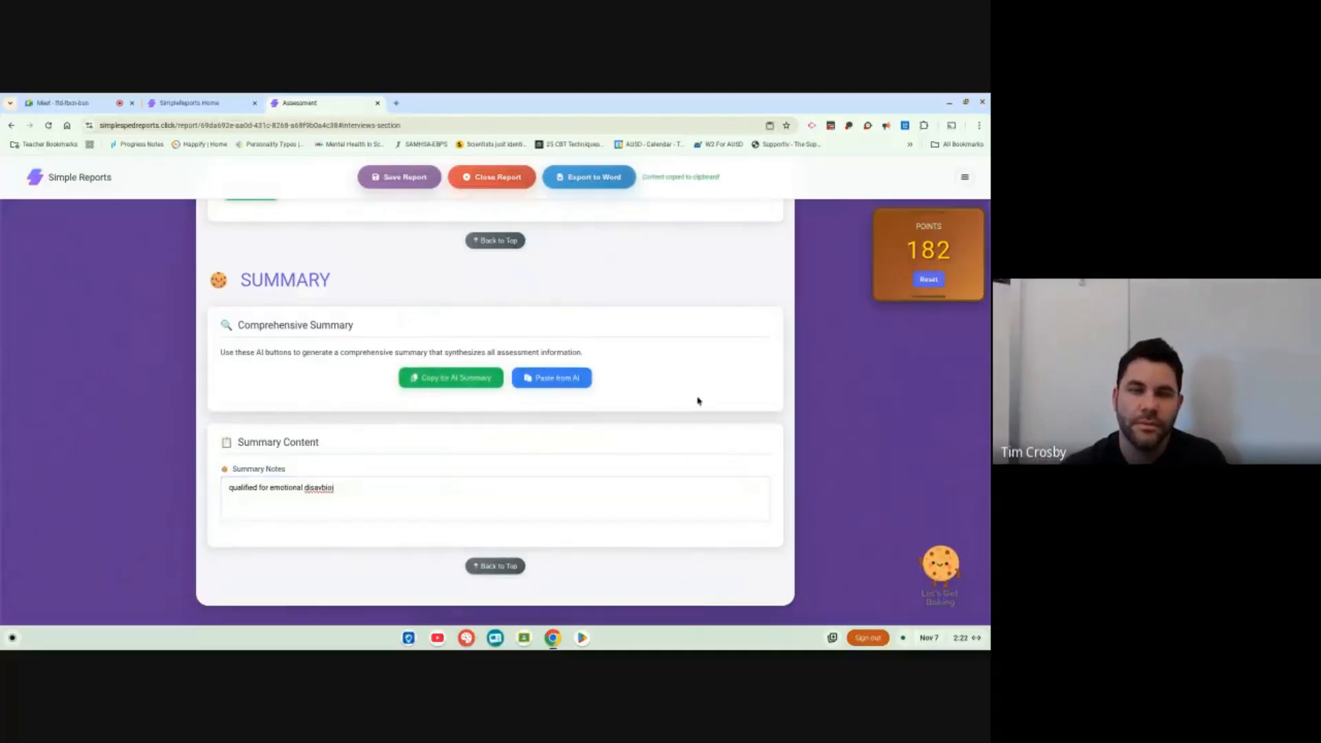
{"action": "left_click", "coordinate": [550, 378]}
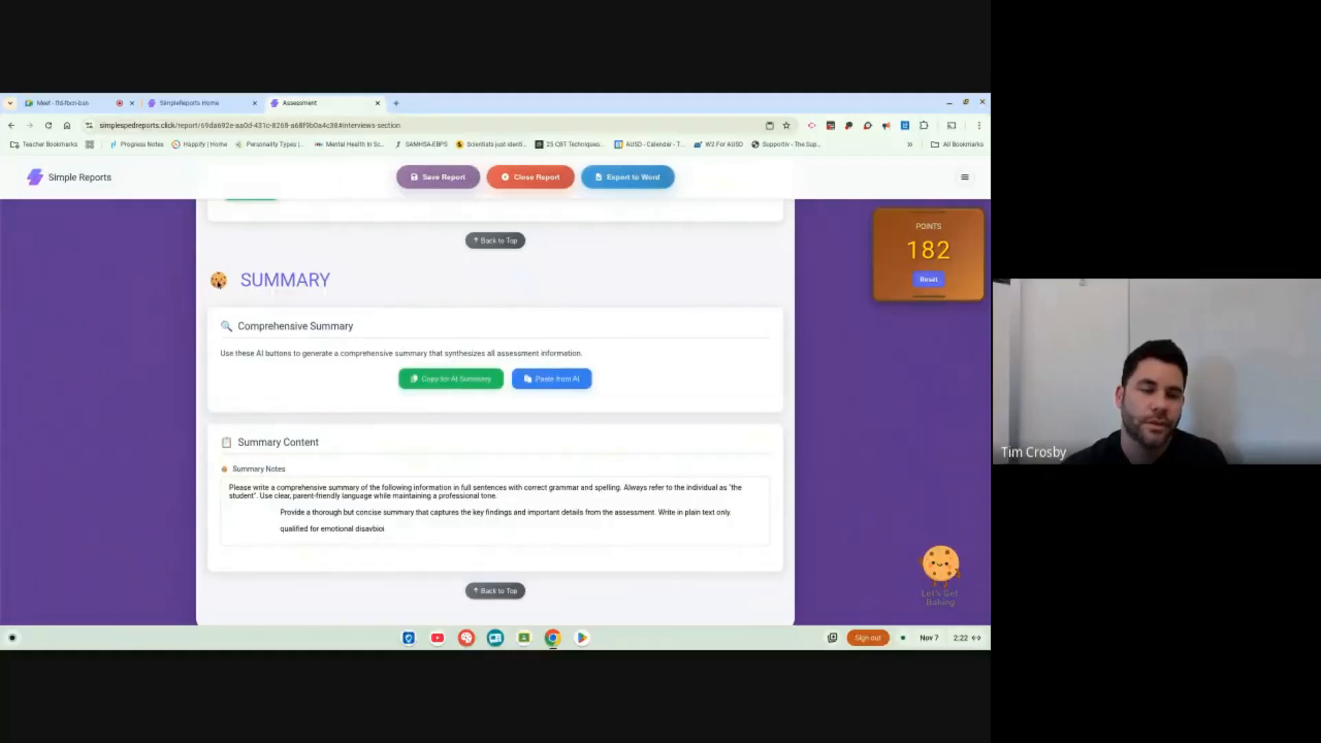
Mark the Summary section as complete and export the report to Word
{"action": "left_click", "coordinate": [219, 280]}
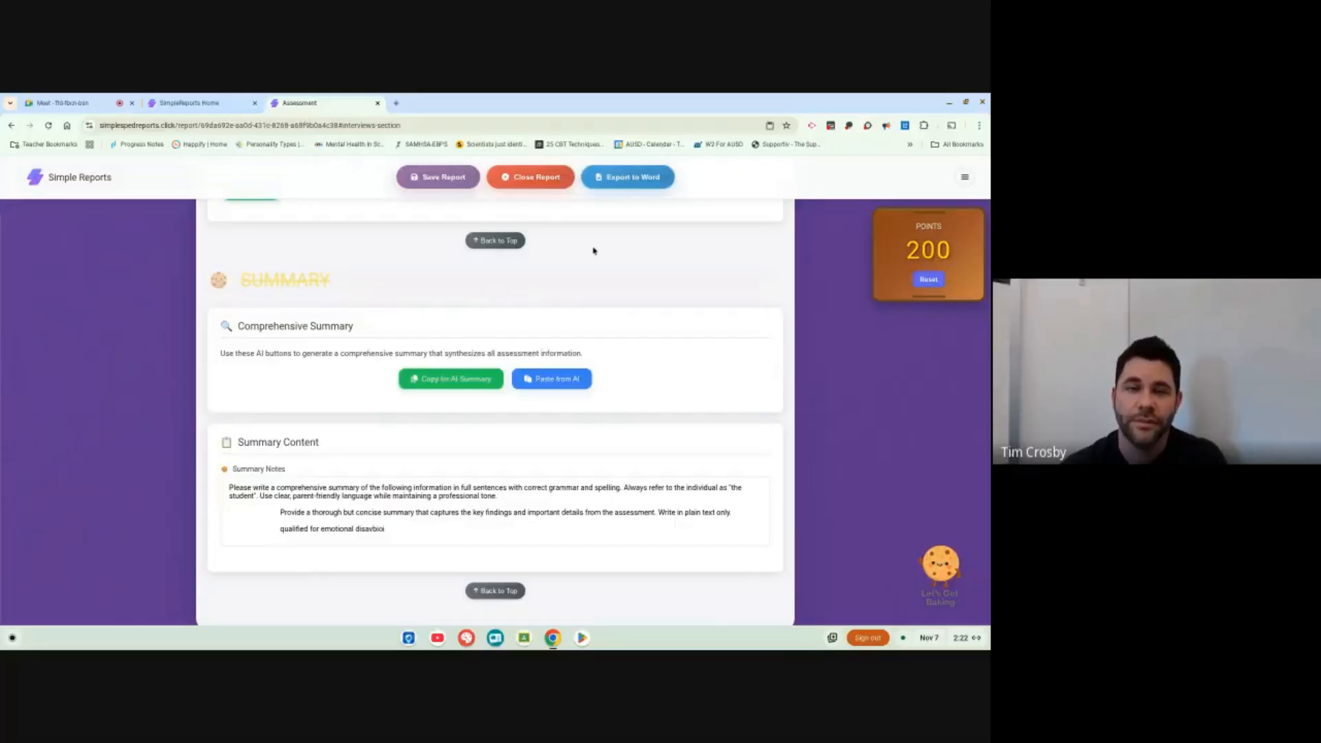
{"action": "left_click", "coordinate": [602, 176]}
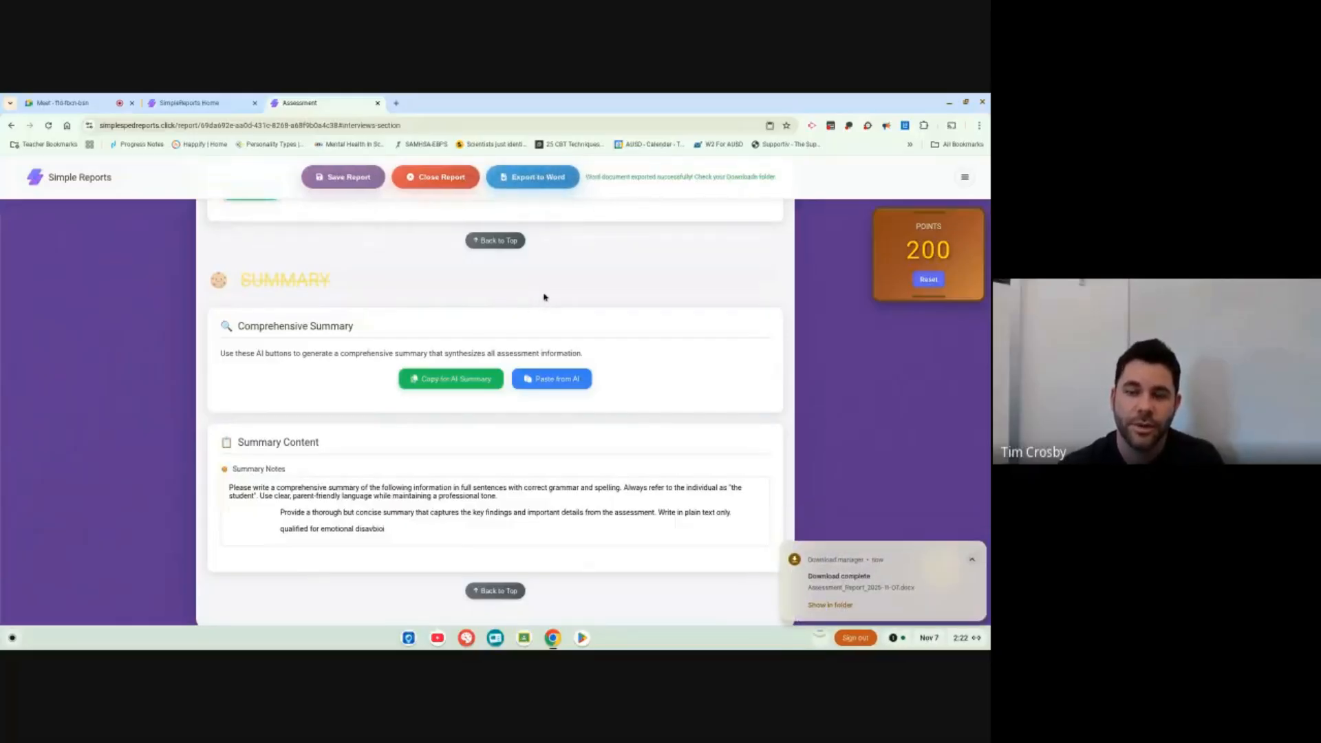